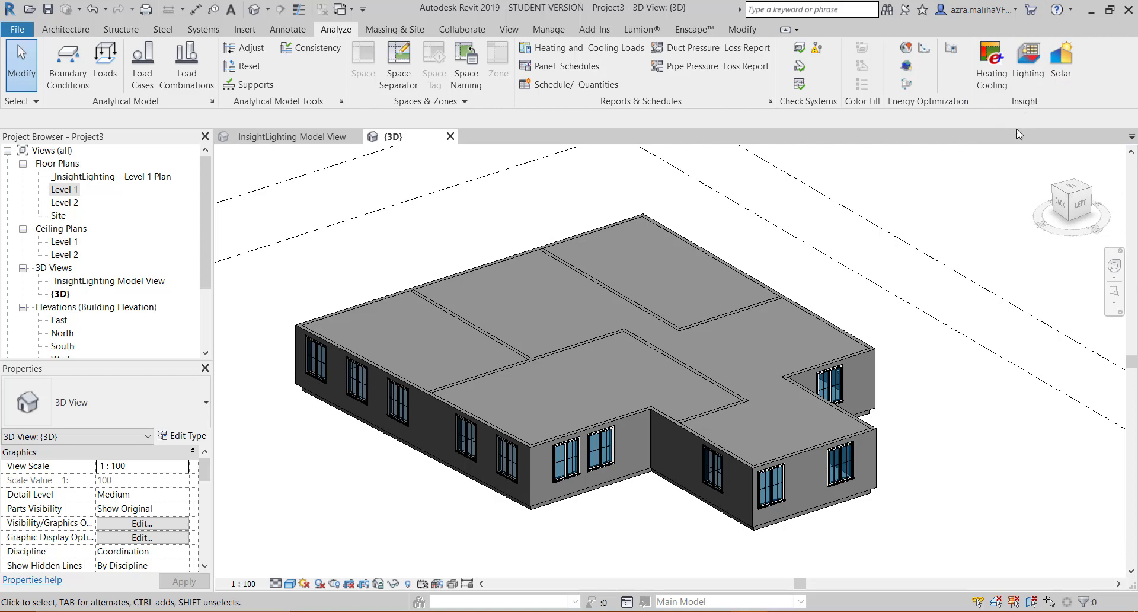
Orbit the Project3 building with the SteeringWheel, then show the Add-Ins ribbon tab.
click(1115, 266)
drag(925, 282, 870, 332)
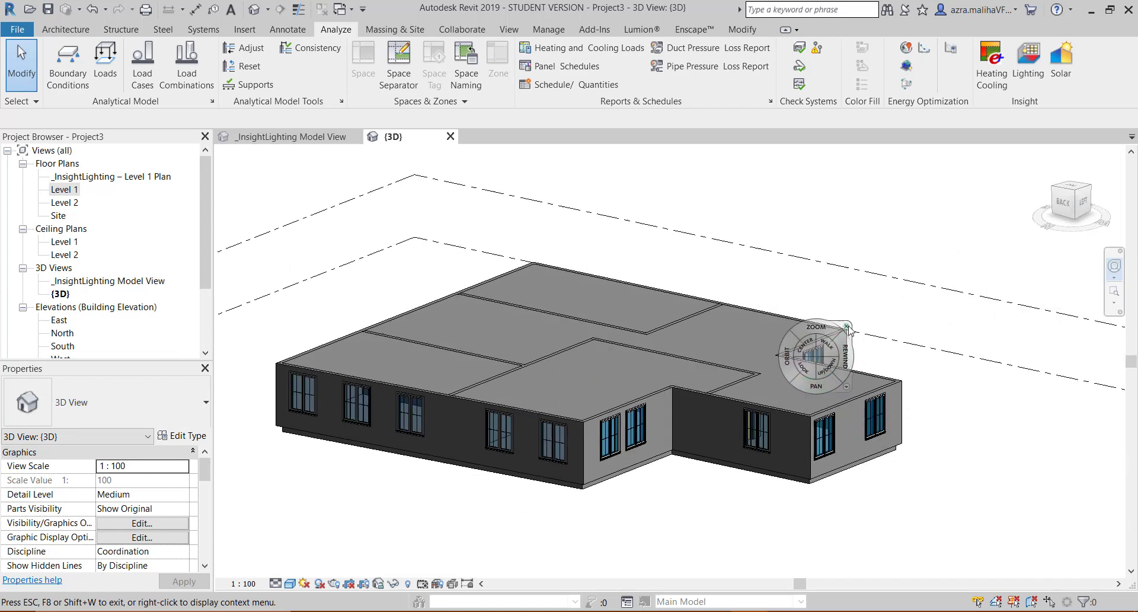
key(Escape)
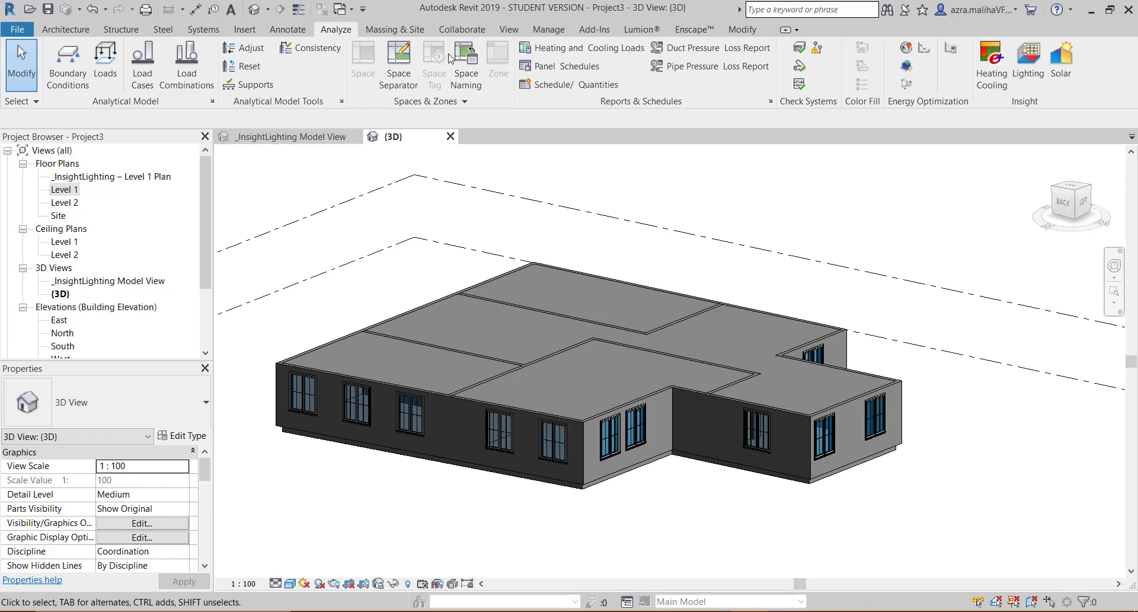
click(594, 30)
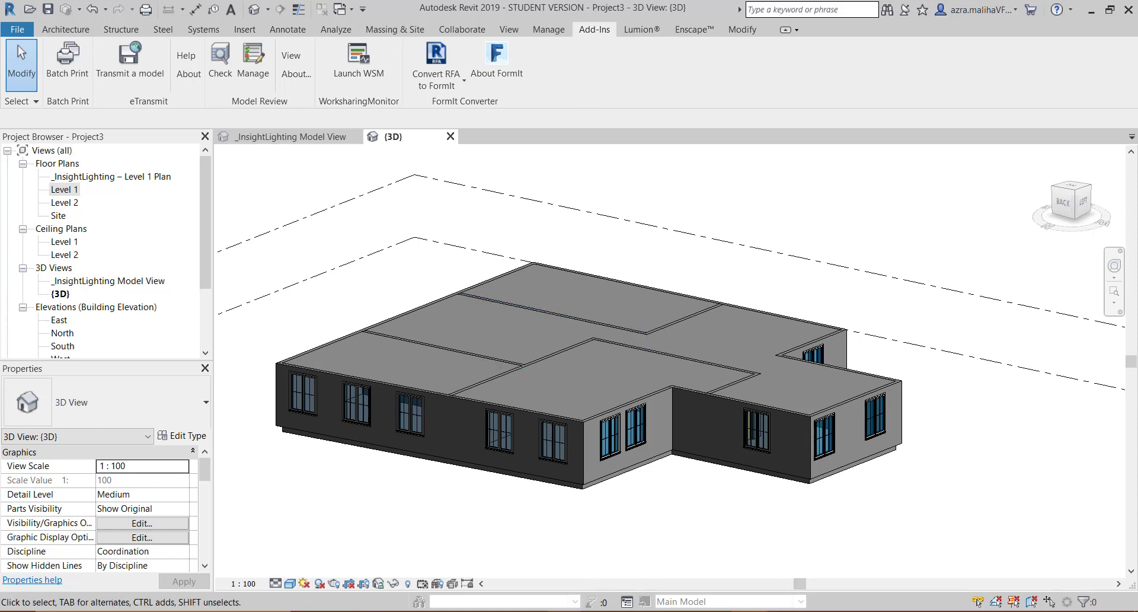
Switch to the Autodesk Insight page in Chrome and inspect its insight360 web address.
click(780, 565)
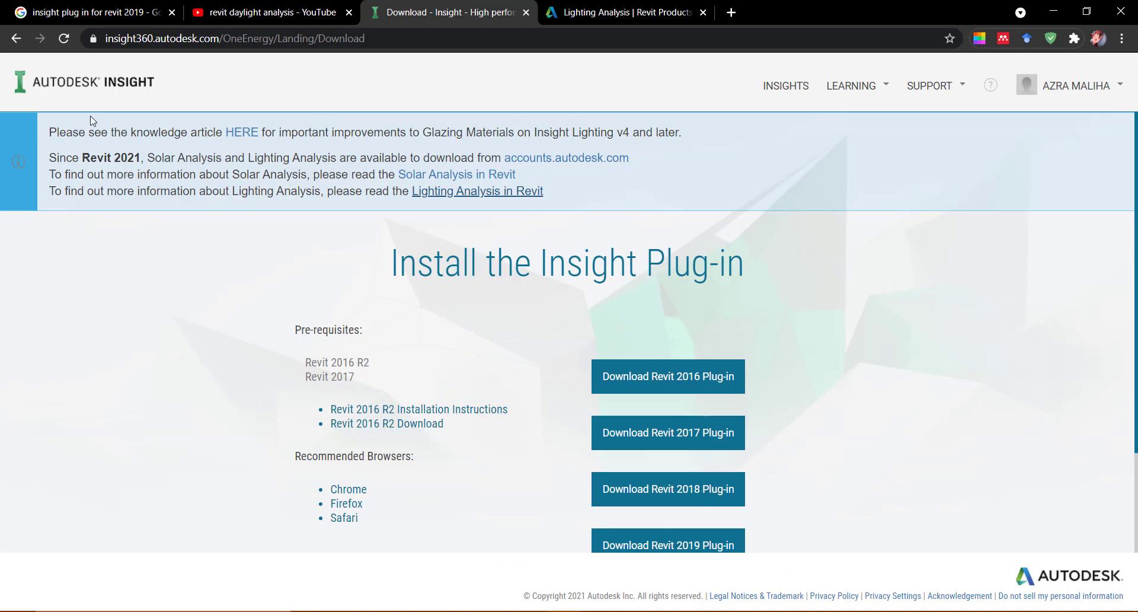
double_click(130, 38)
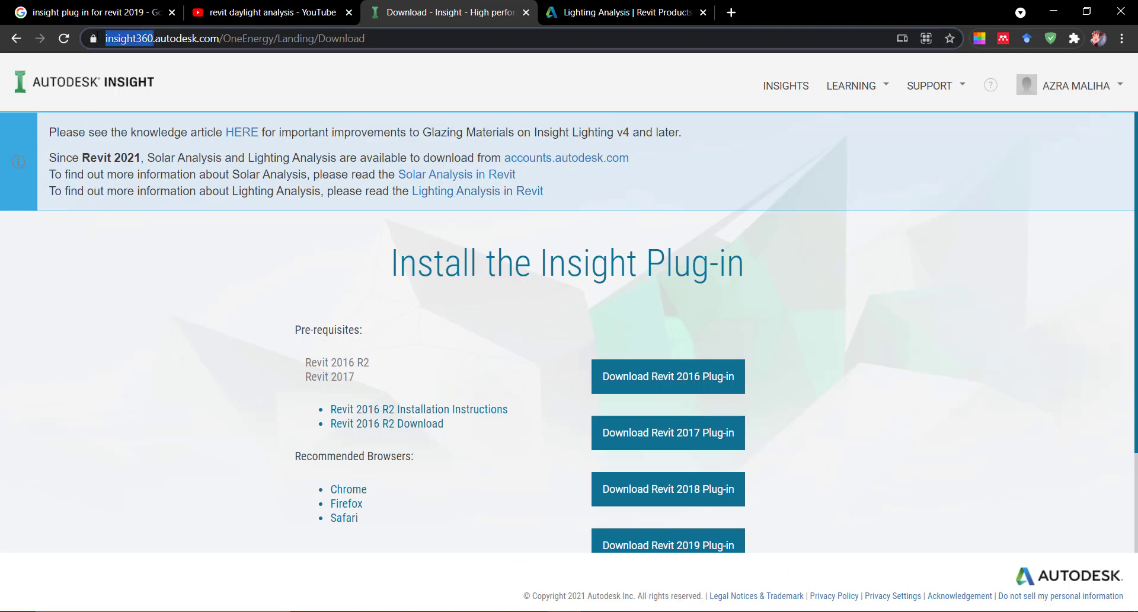
click(396, 67)
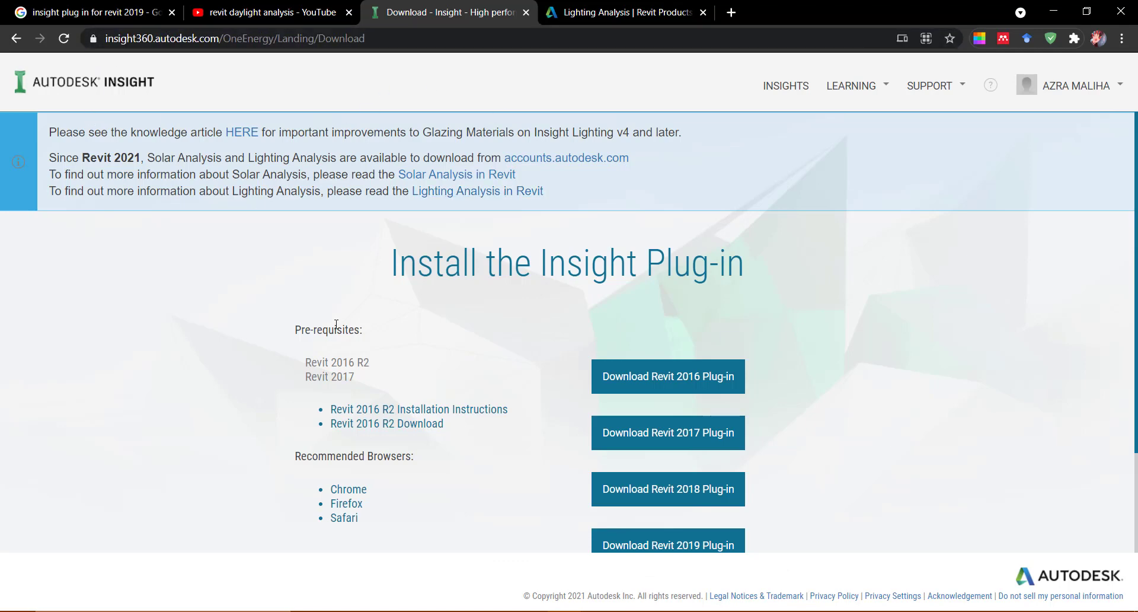
scroll(337, 325, down, 2)
scroll(337, 323, up, 2)
scroll(659, 288, down, 2)
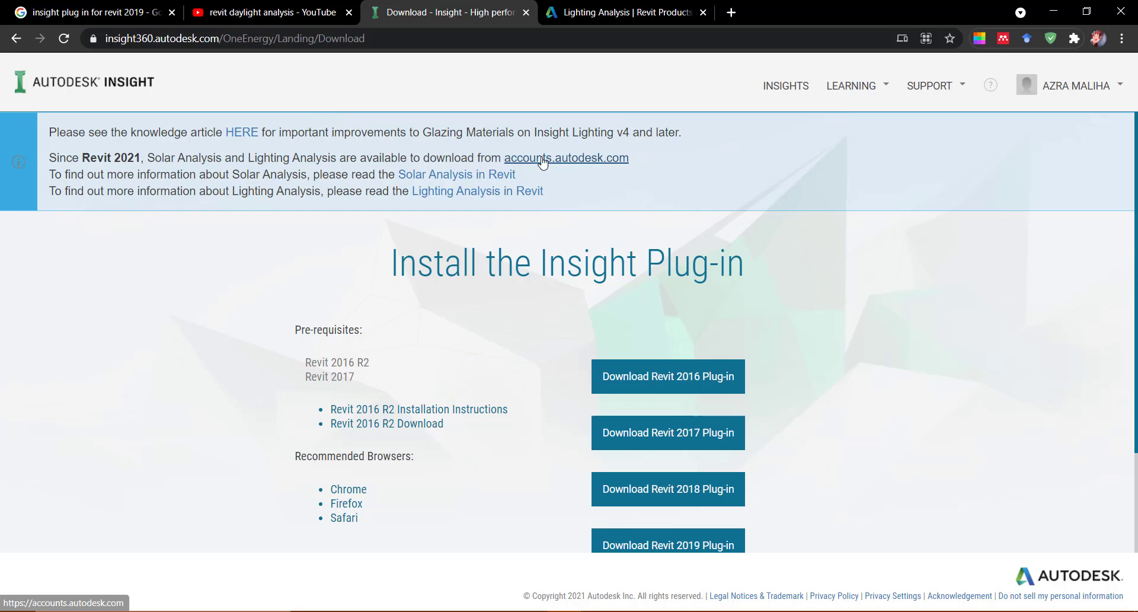
click(371, 48)
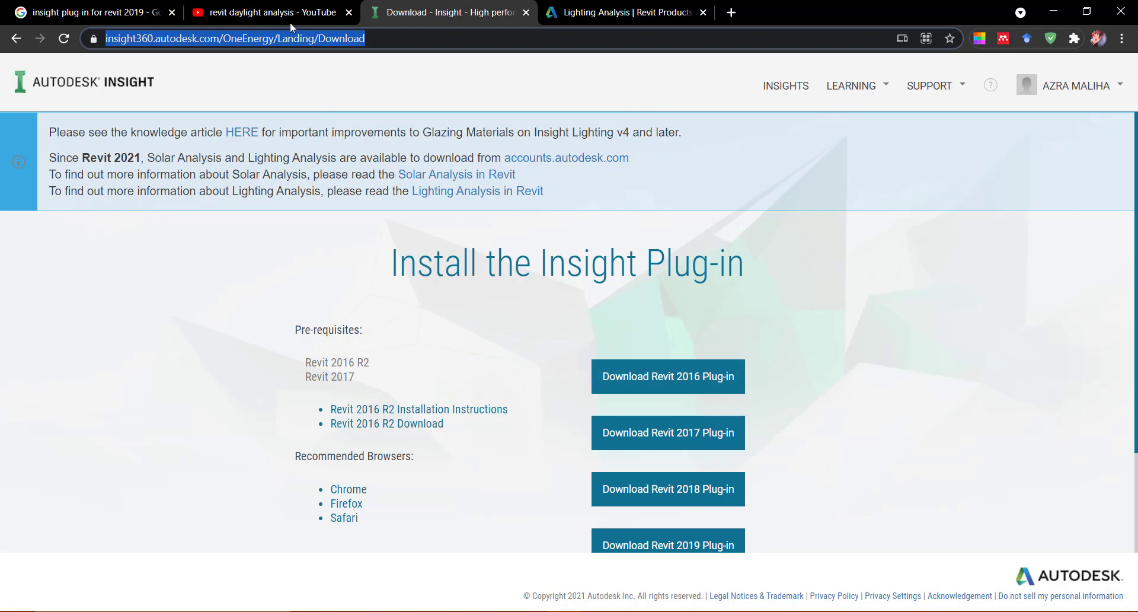
click(368, 36)
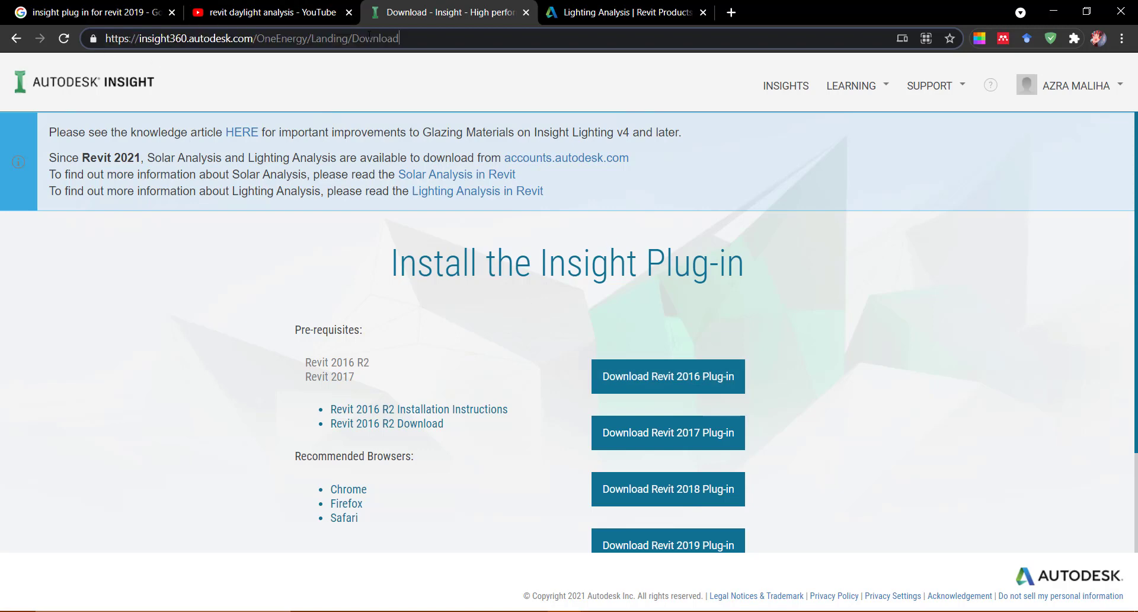
Go to INSIGHTS, then SUPPORT > DOWNLOAD, and scroll to the Revit 2019 plug-in download.
click(786, 92)
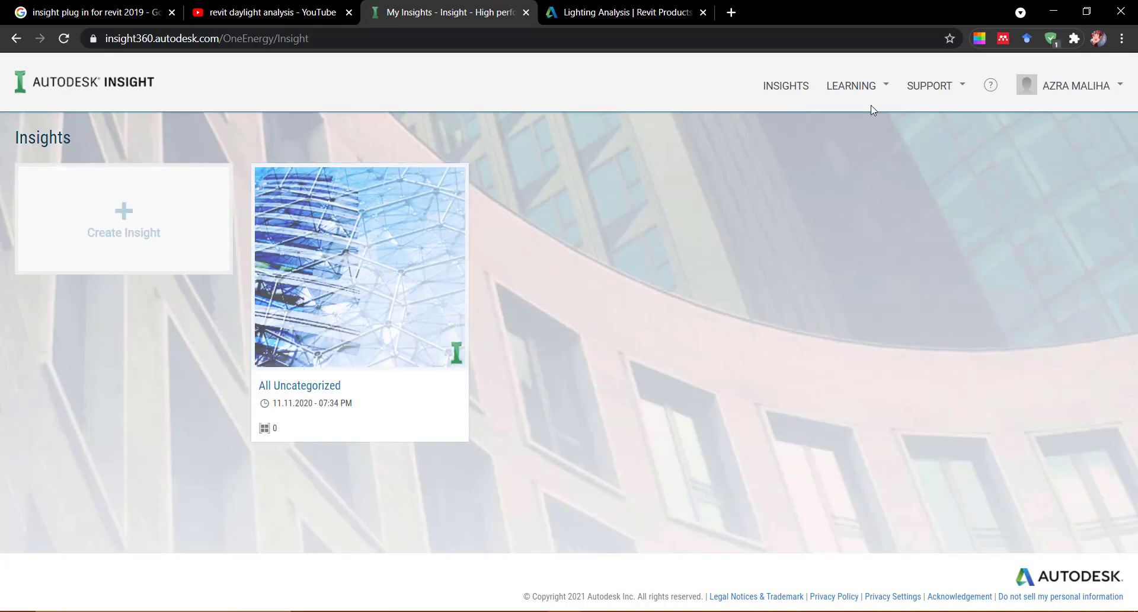
click(963, 87)
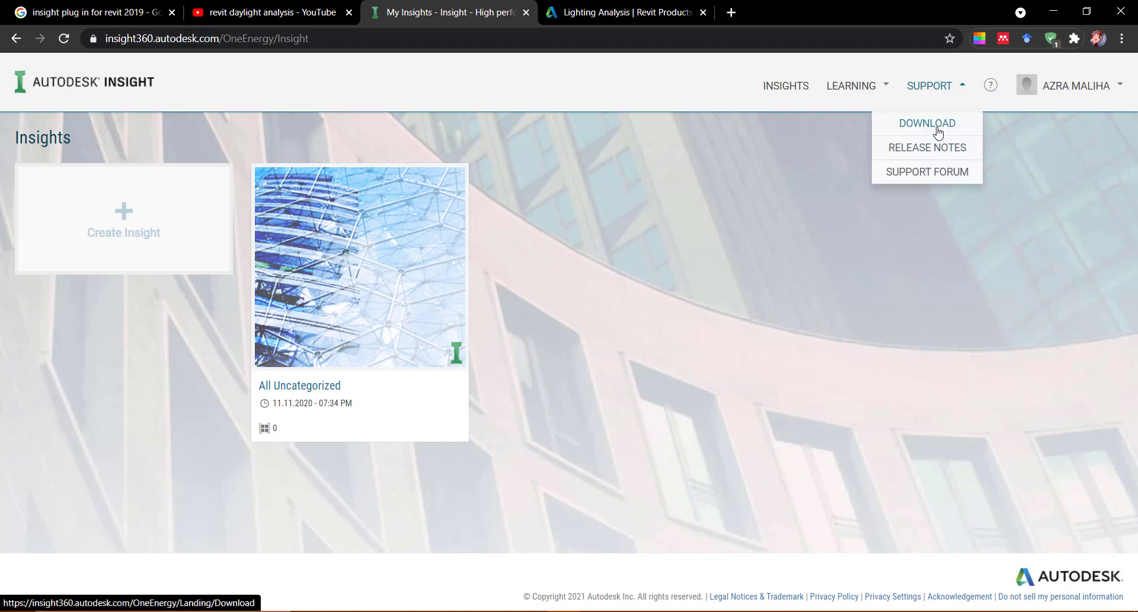
click(937, 125)
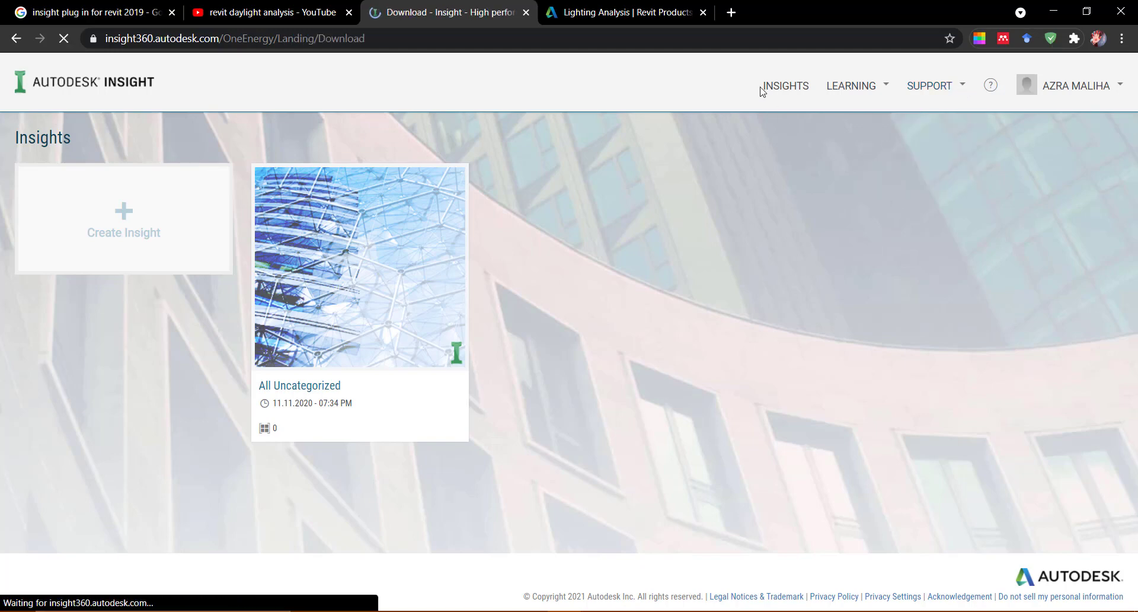
scroll(614, 415, down, 2)
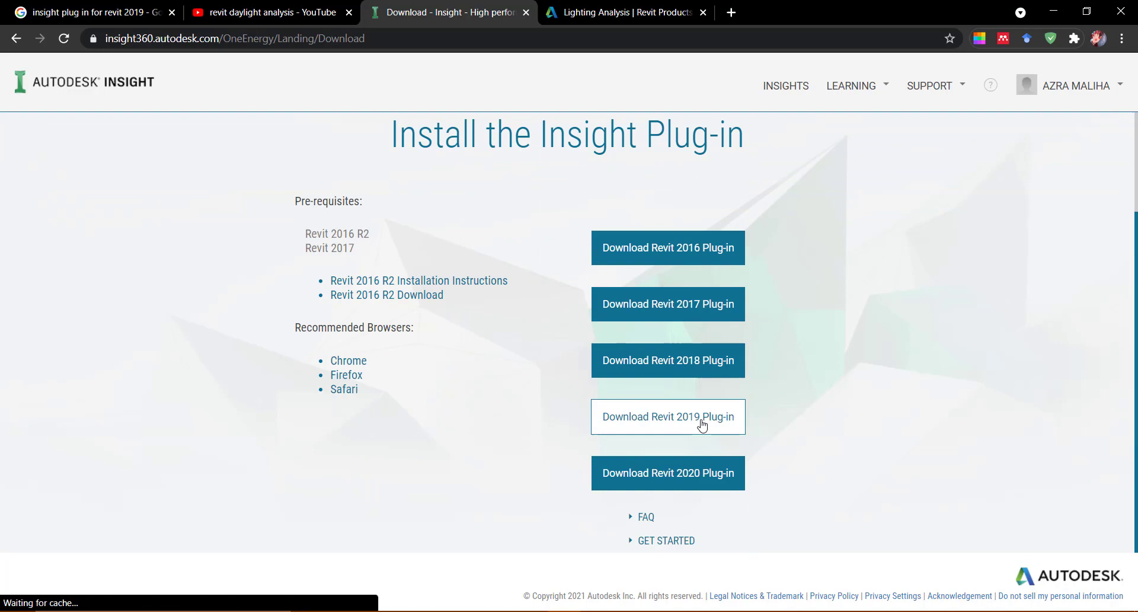
click(141, 12)
scroll(291, 212, up, 10)
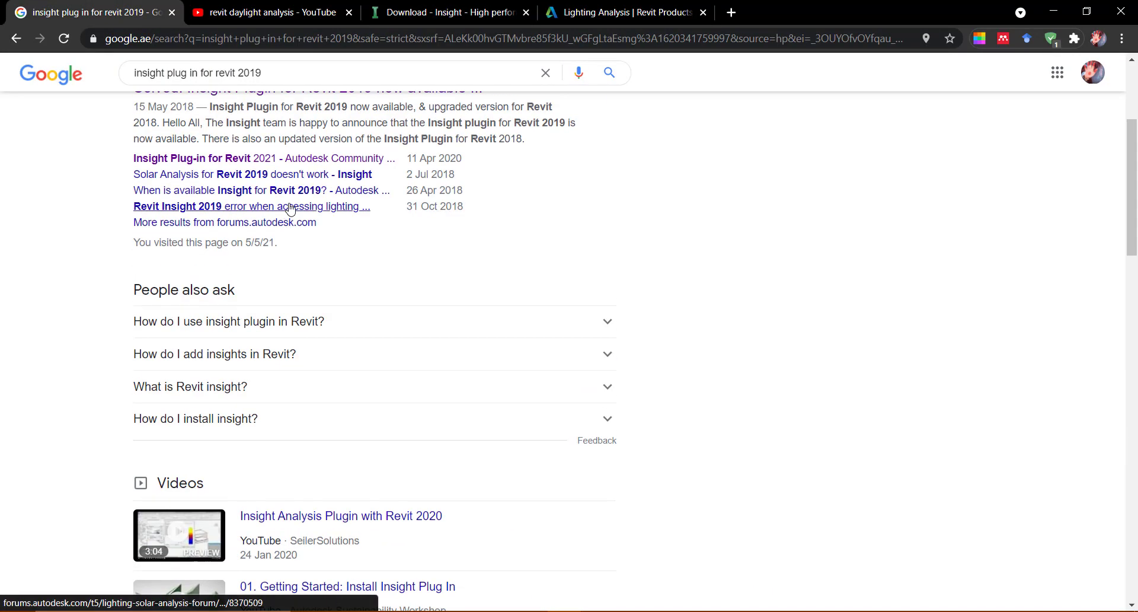
scroll(301, 219, down, 2)
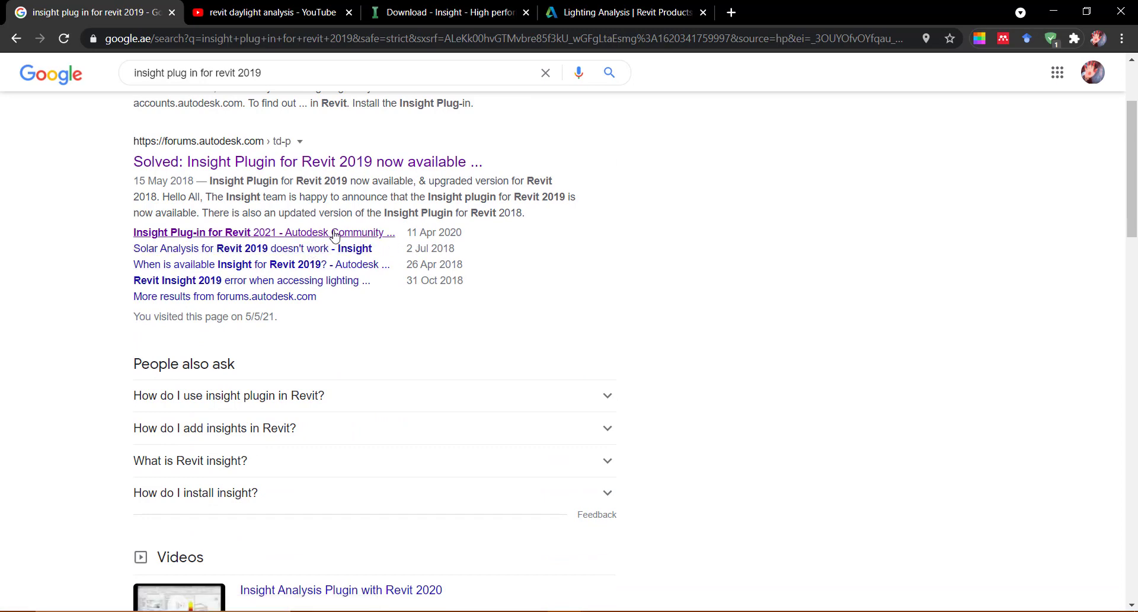
click(448, 11)
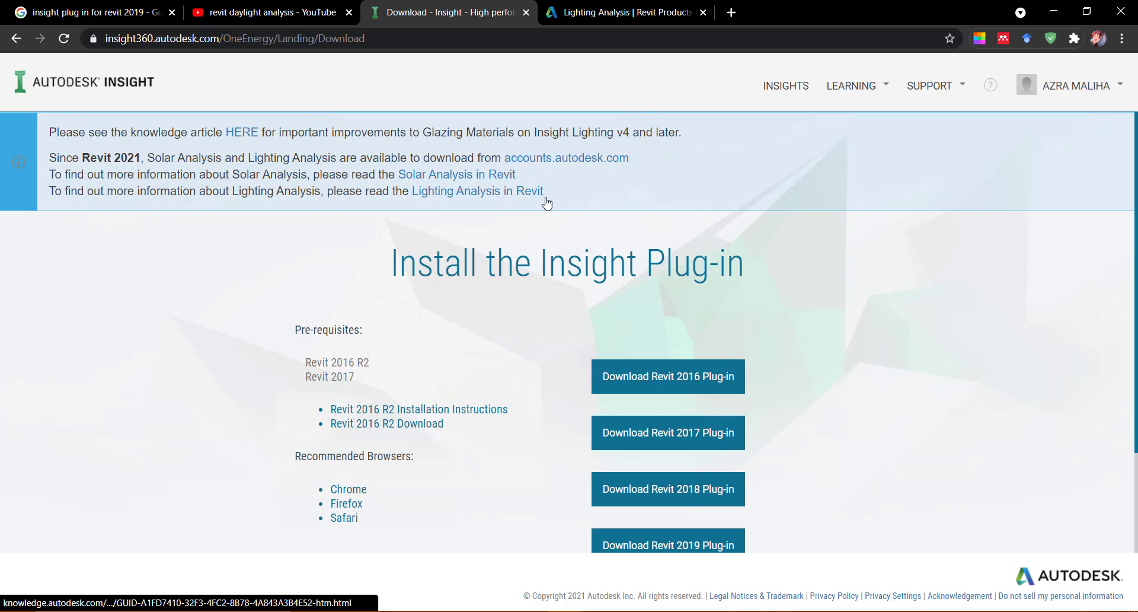
click(594, 14)
scroll(605, 332, down, 4)
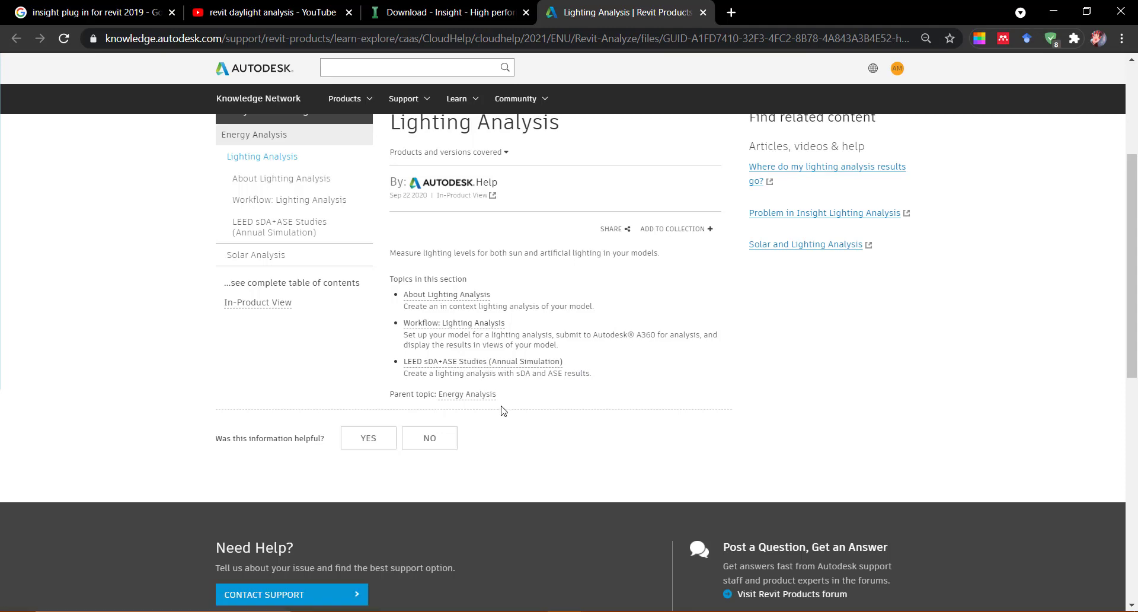
click(423, 17)
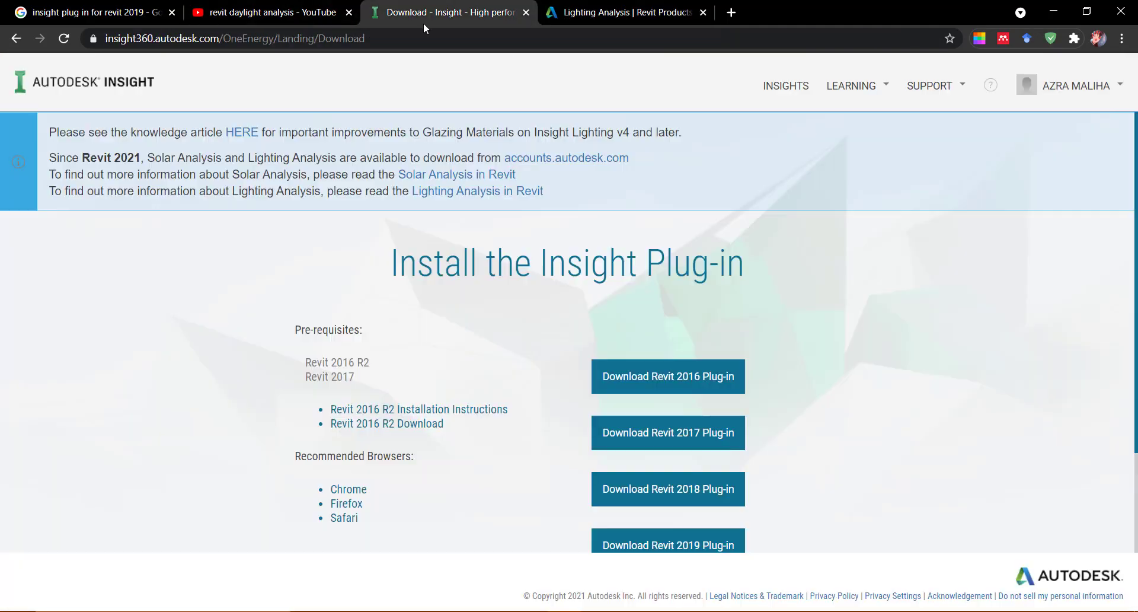
Browse the revit daylight analysis YouTube results and the Lighting Analysis help, then return to Revit.
click(269, 12)
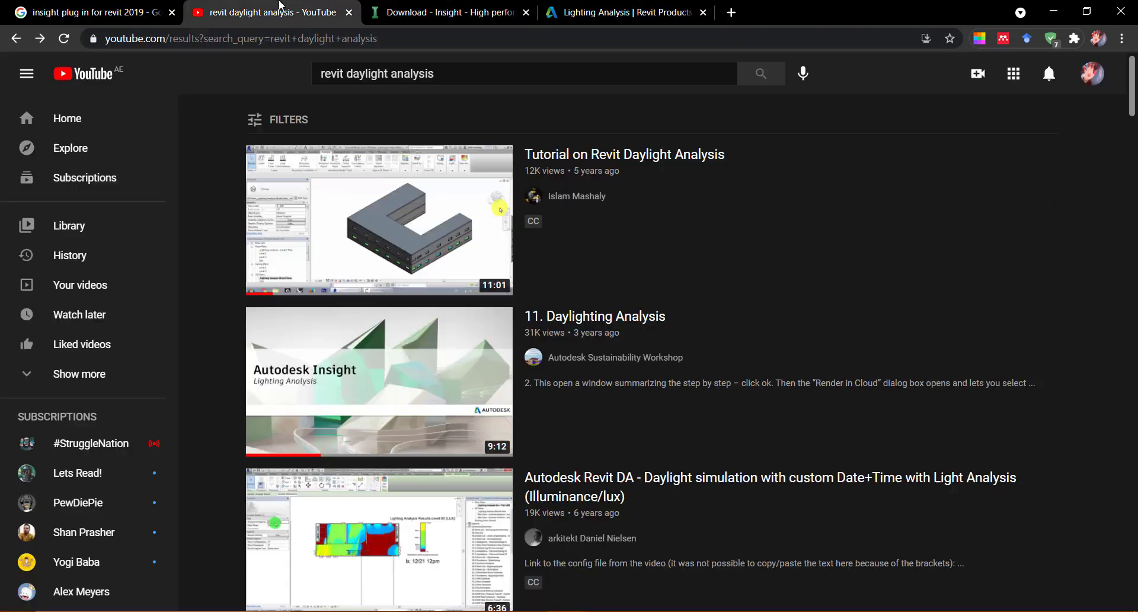
scroll(611, 208, down, 4)
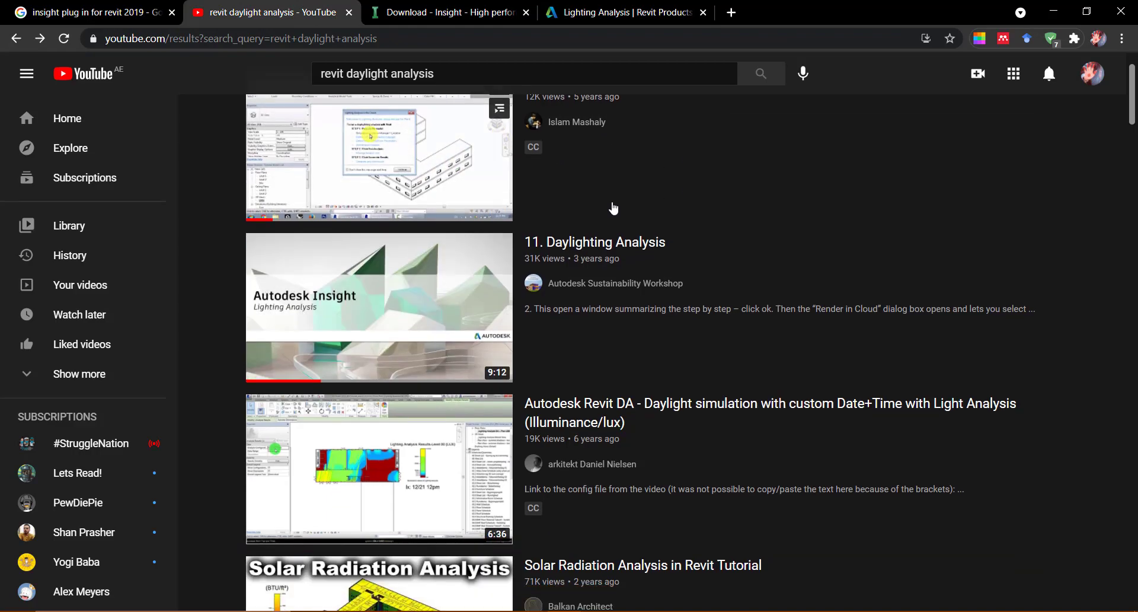
scroll(593, 314, down, 3)
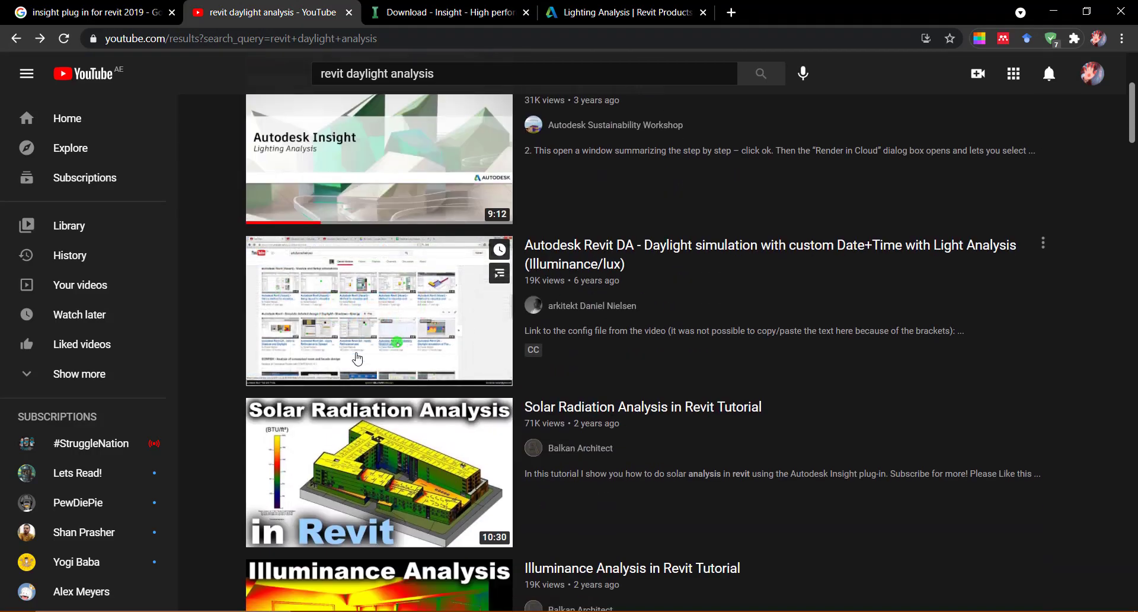
scroll(636, 360, down, 4)
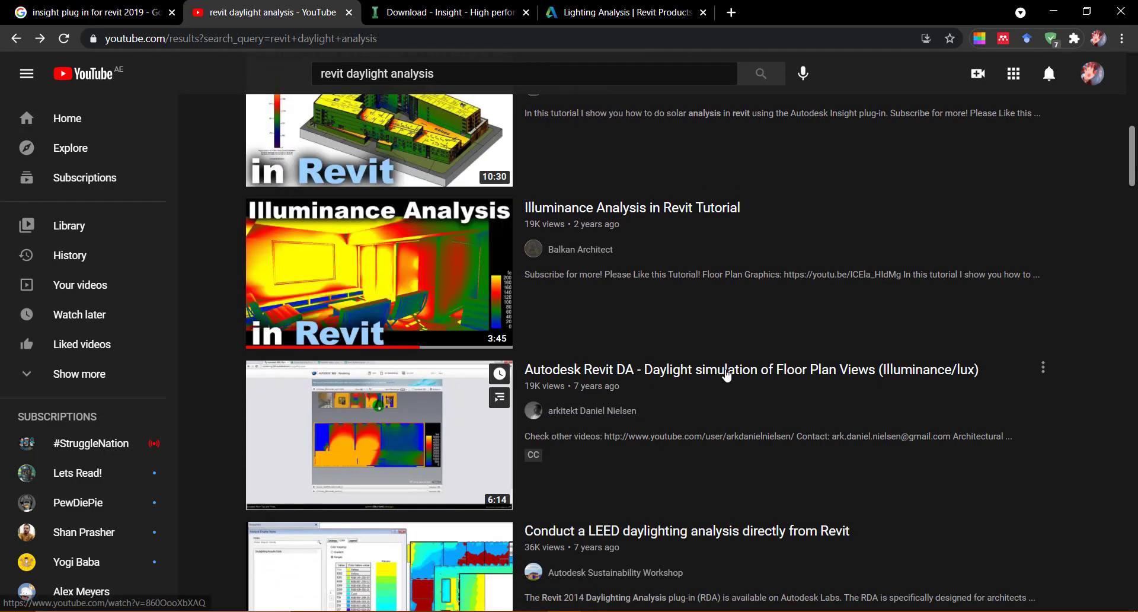
scroll(727, 377, down, 3)
scroll(719, 392, up, 4)
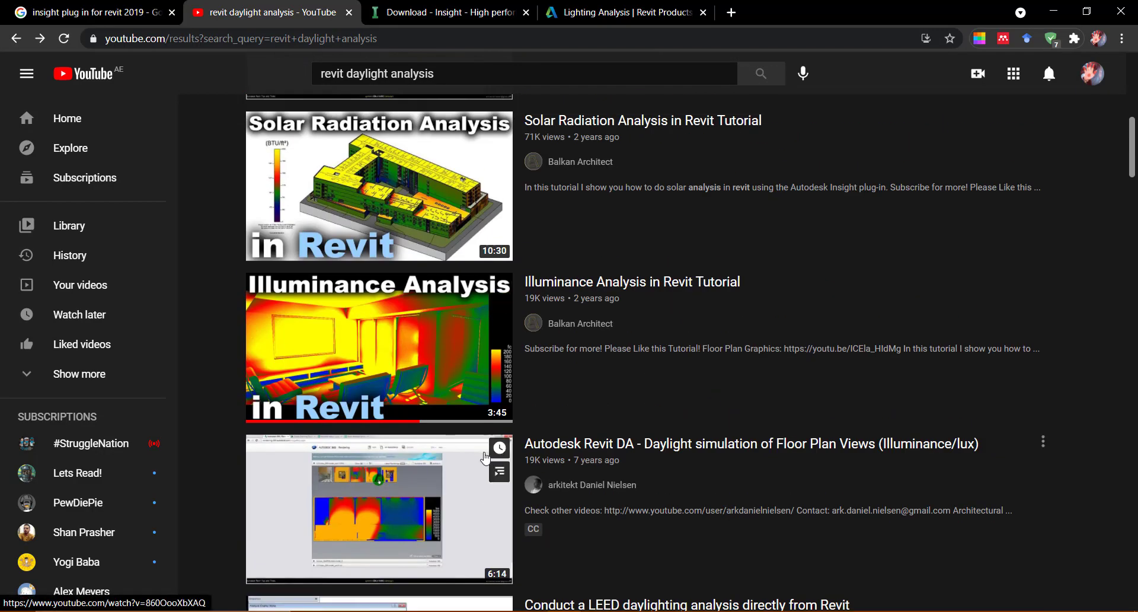
scroll(597, 472, up, 5)
scroll(515, 427, up, 2)
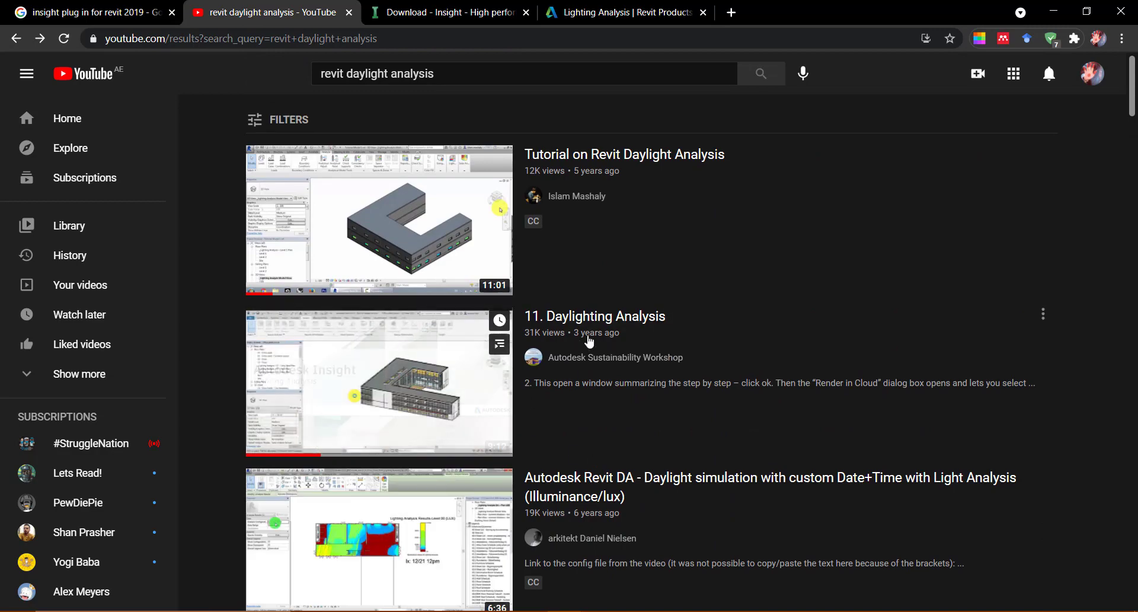
scroll(621, 418, down, 5)
scroll(621, 418, down, 5)
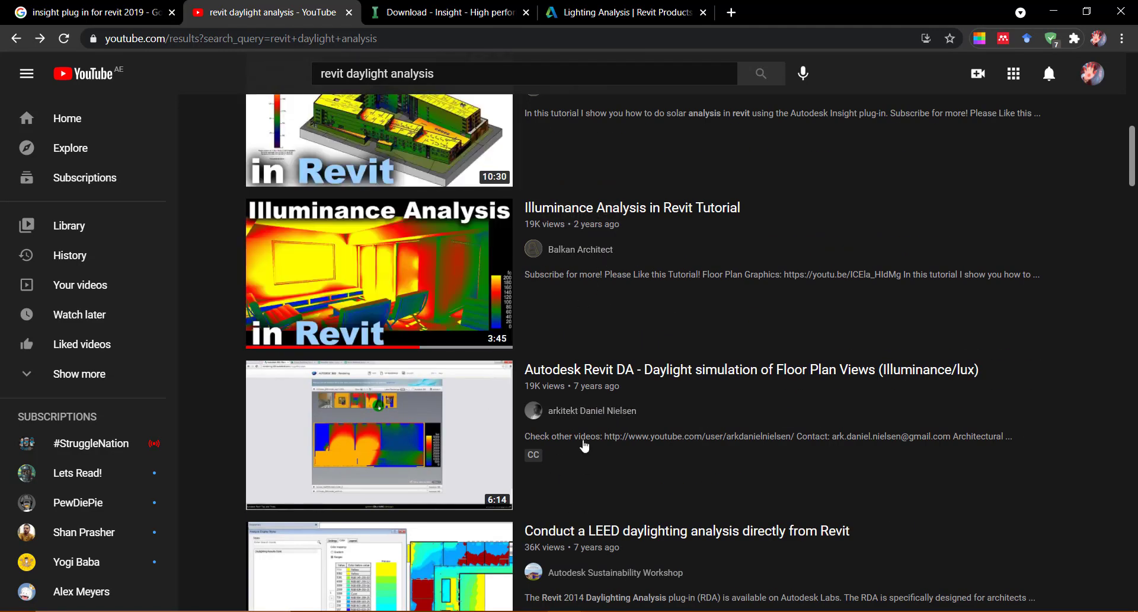
scroll(597, 461, down, 4)
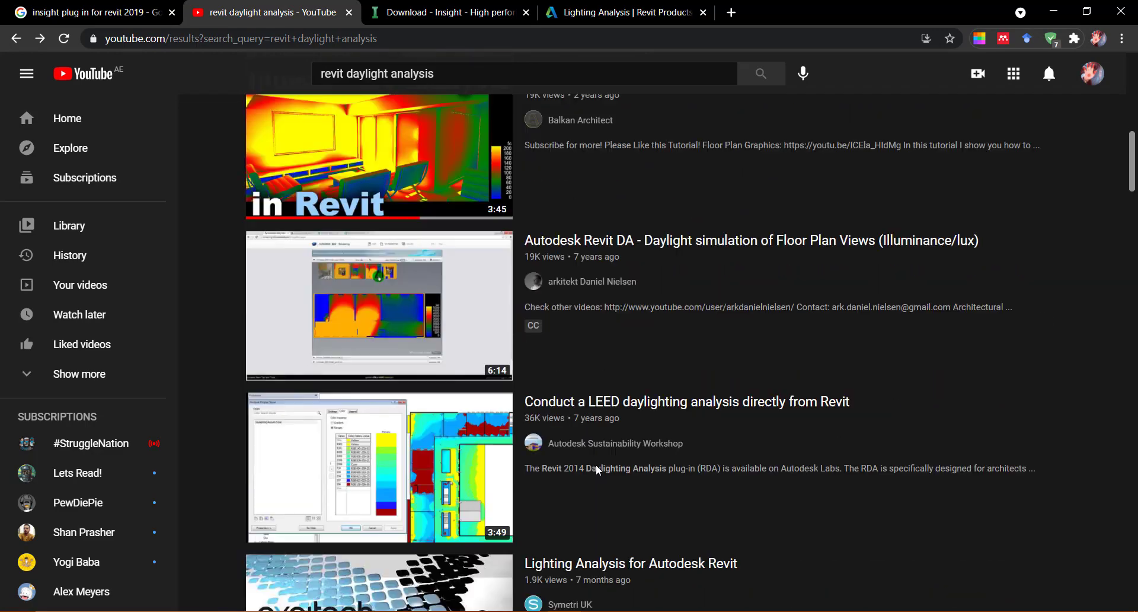
scroll(615, 409, down, 8)
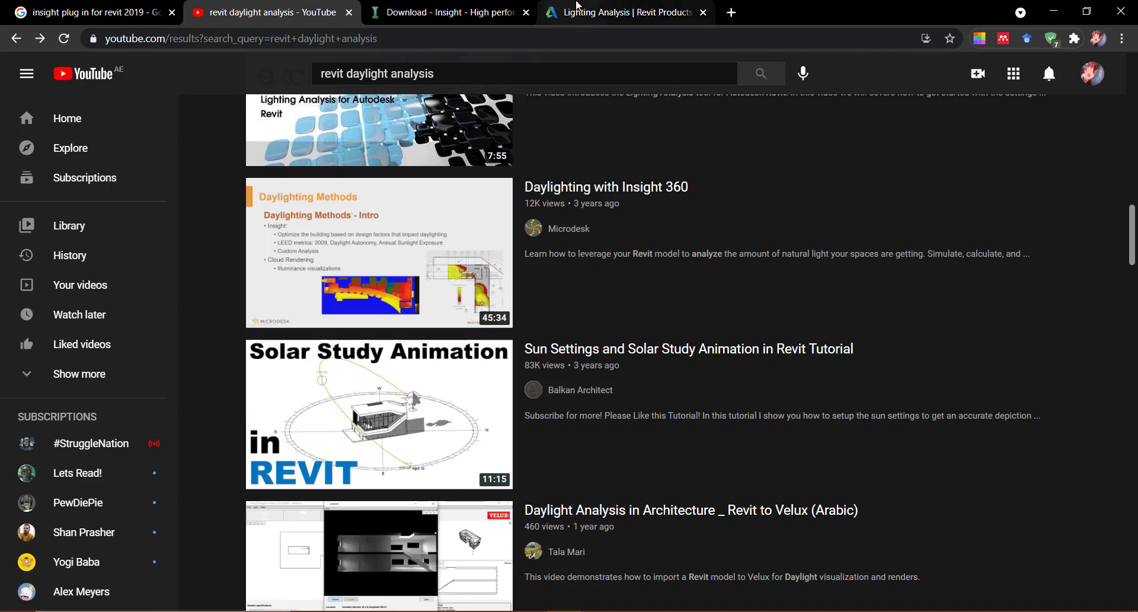
click(622, 11)
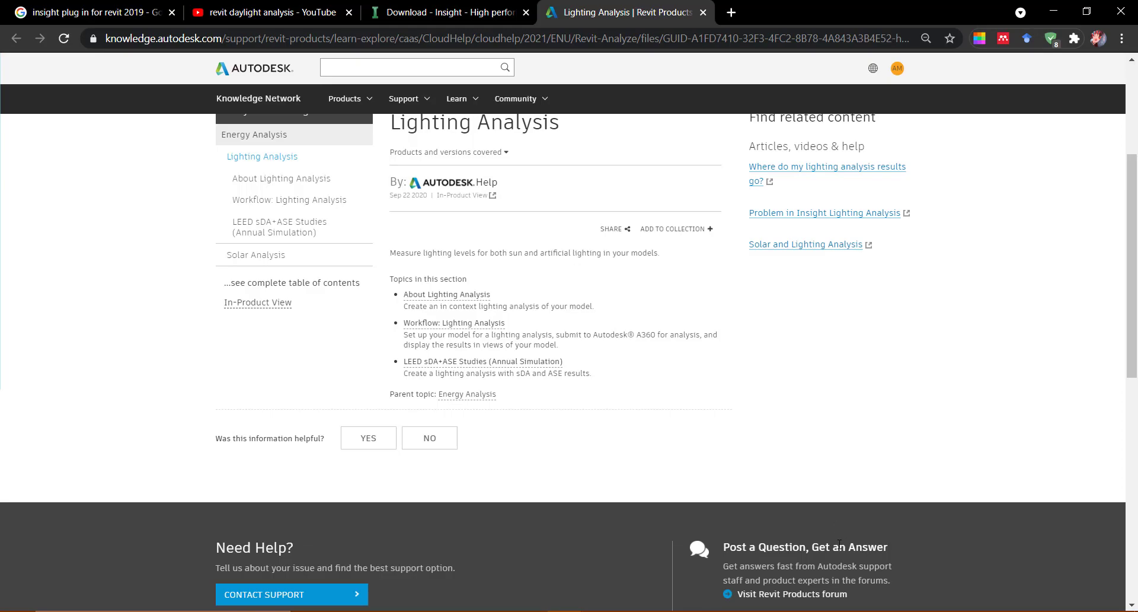
key(alt+Tab)
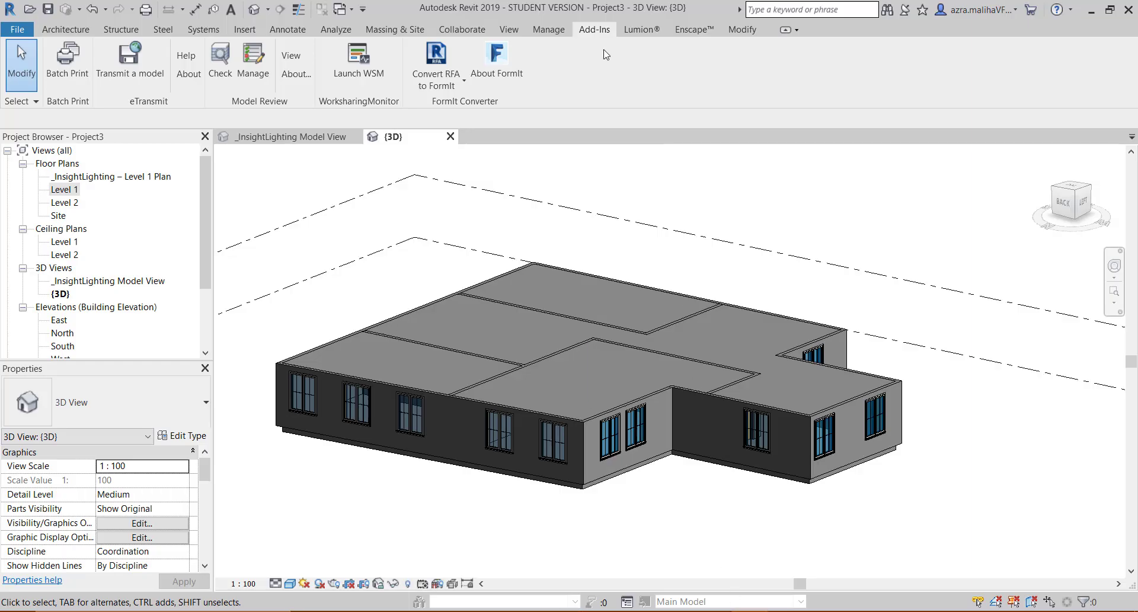
Open the Level 1 floor plan and zoom and pan until Rooms 1 to 4 fit the view.
click(1114, 265)
drag(901, 308, 810, 355)
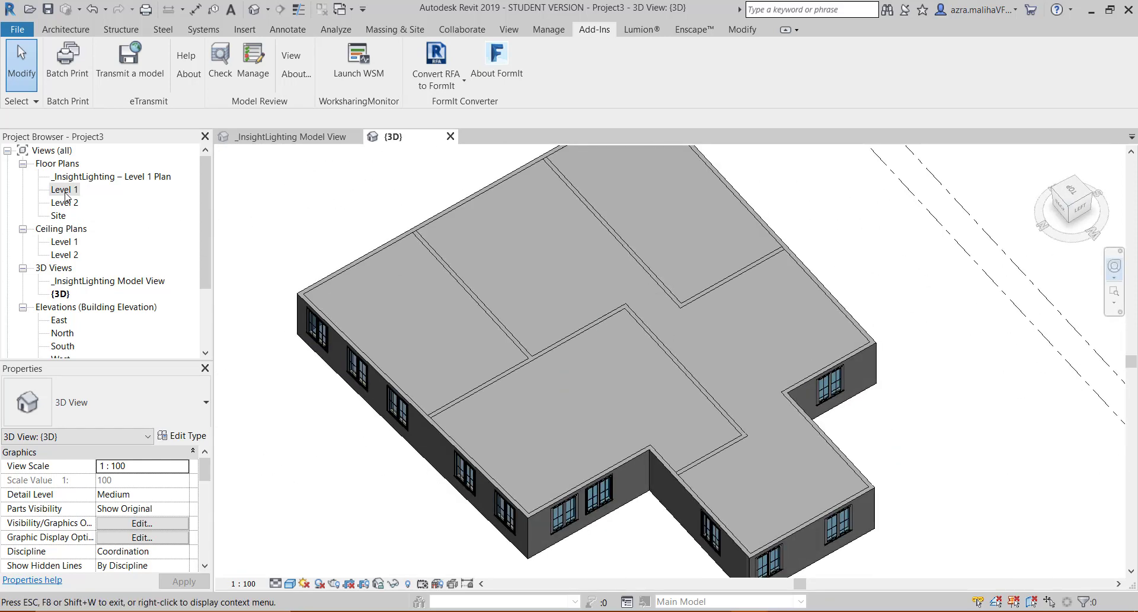
double_click(65, 190)
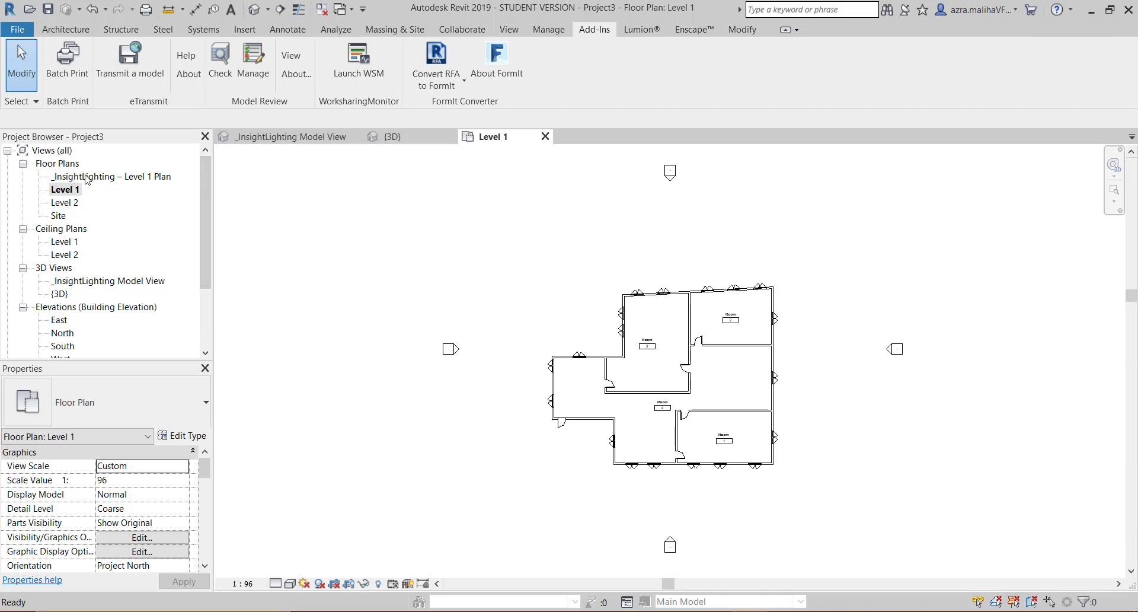
click(120, 176)
click(72, 191)
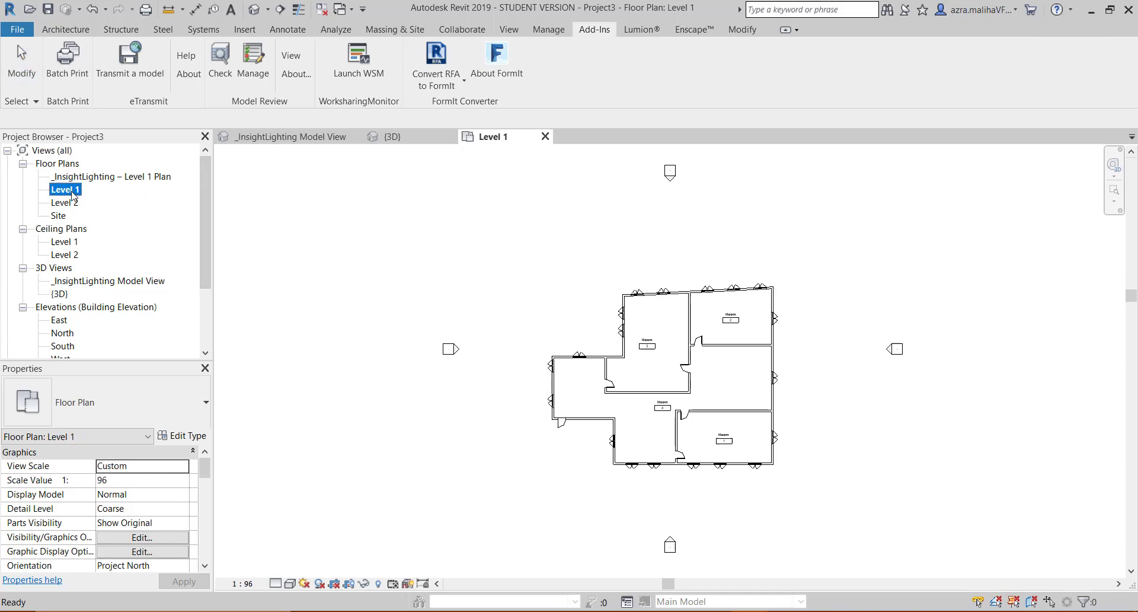
scroll(685, 437, up, 3)
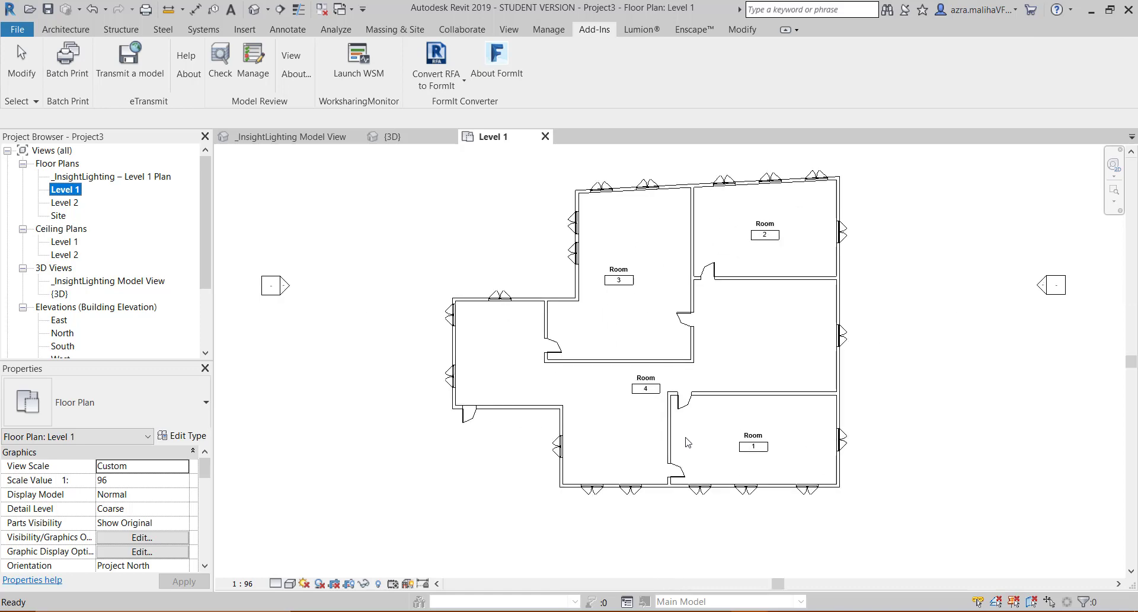
scroll(877, 315, up, 3)
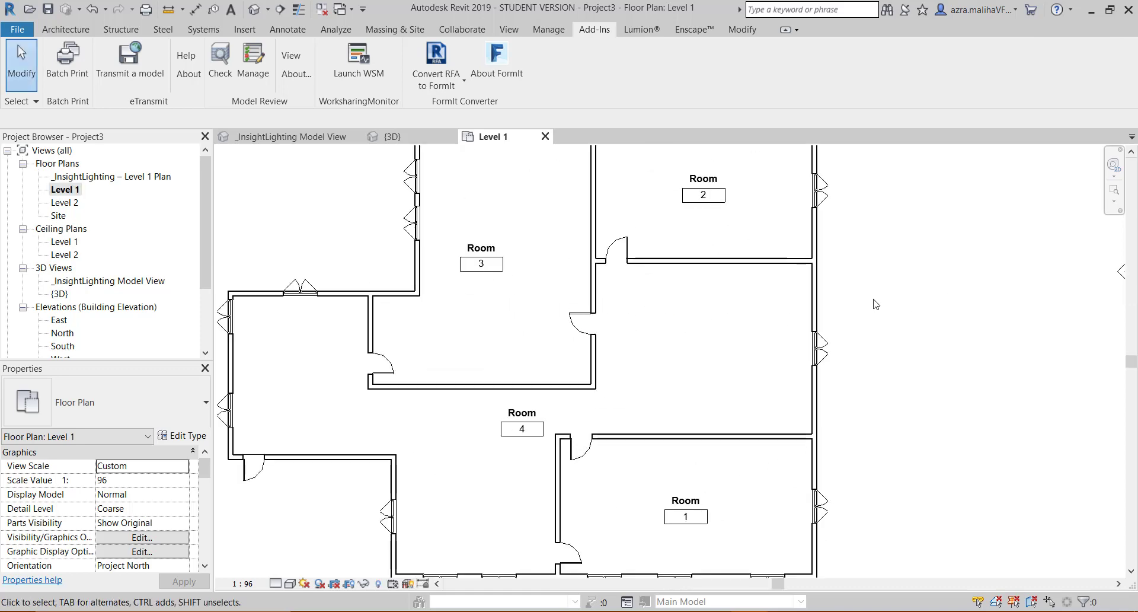
scroll(869, 318, down, 2)
middle_drag(875, 317, 859, 340)
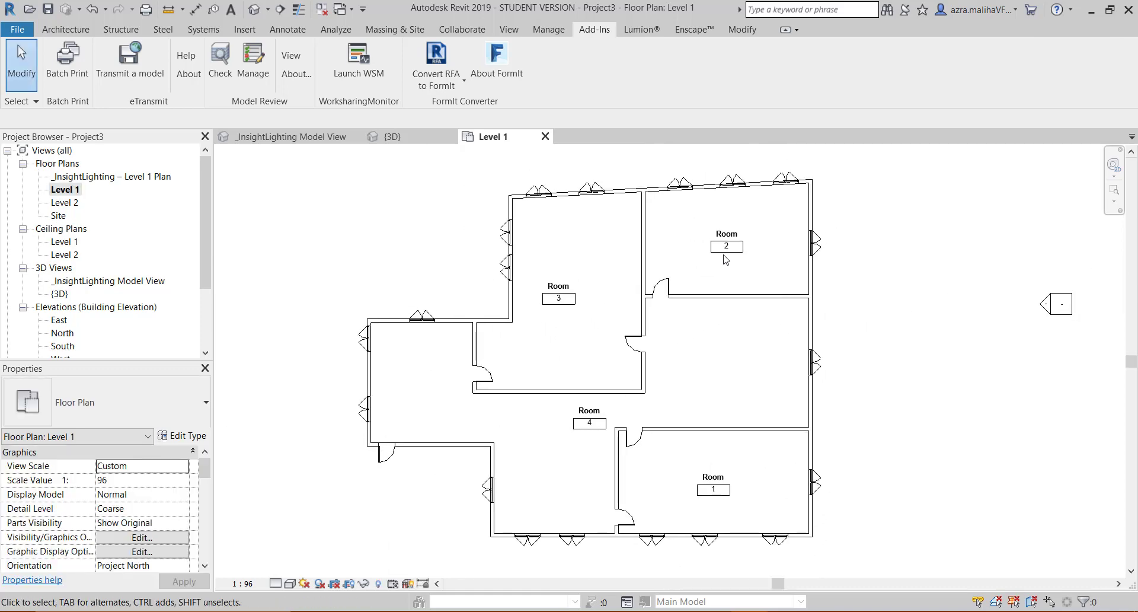
click(64, 29)
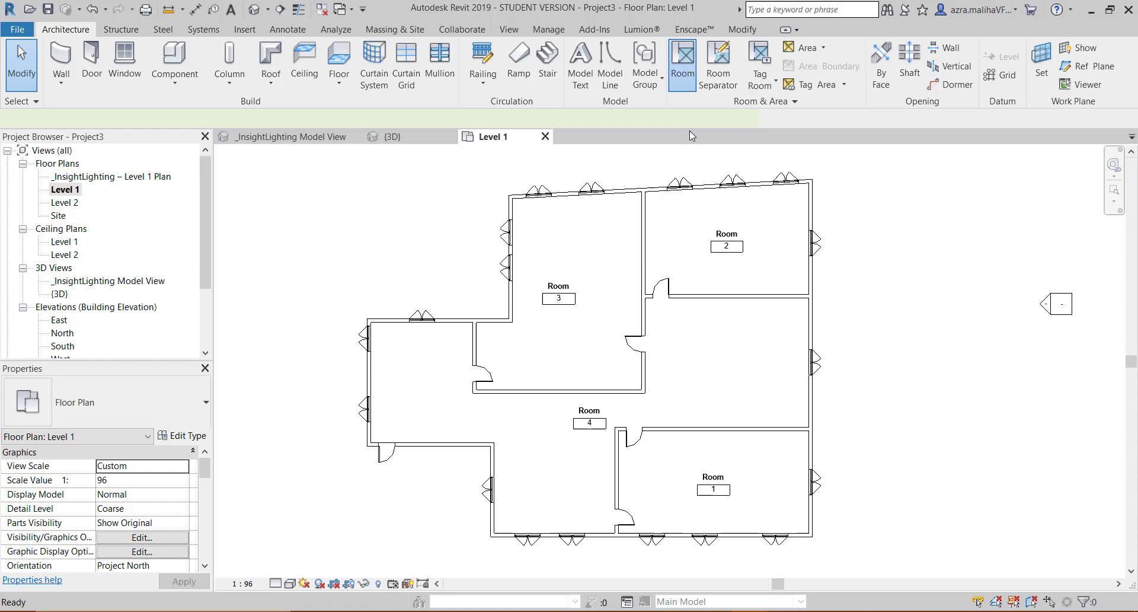
click(679, 74)
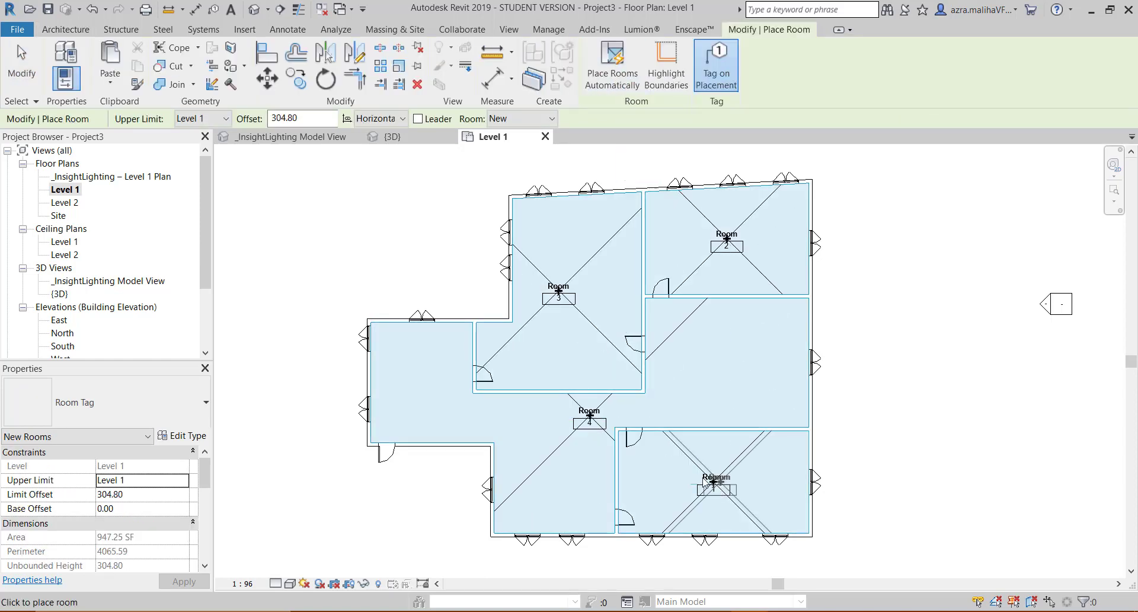
key(Escape)
key(Escape)
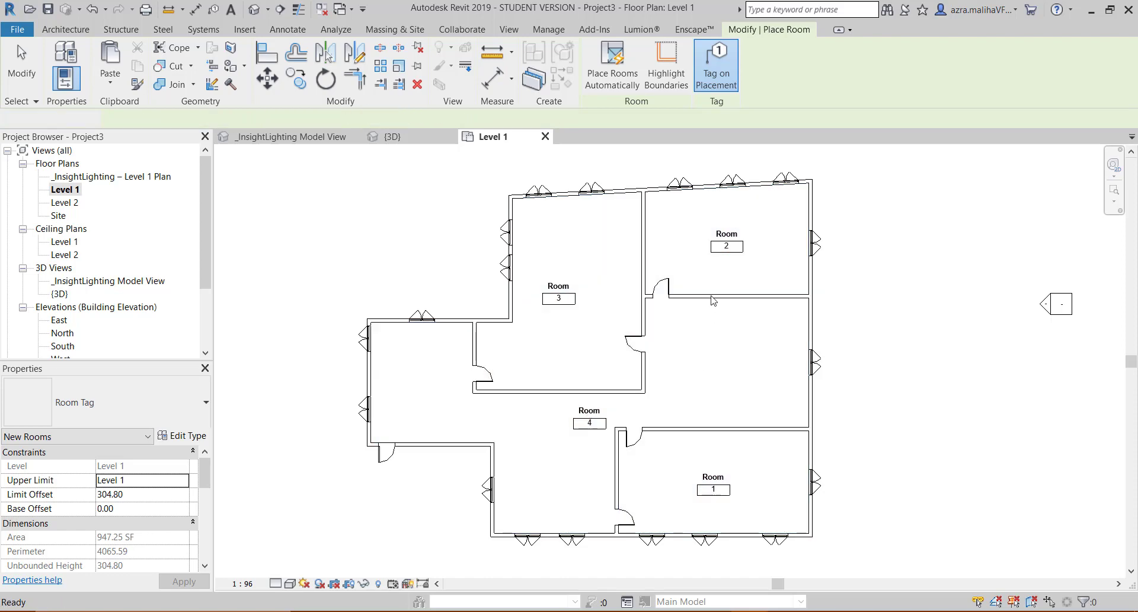
click(706, 270)
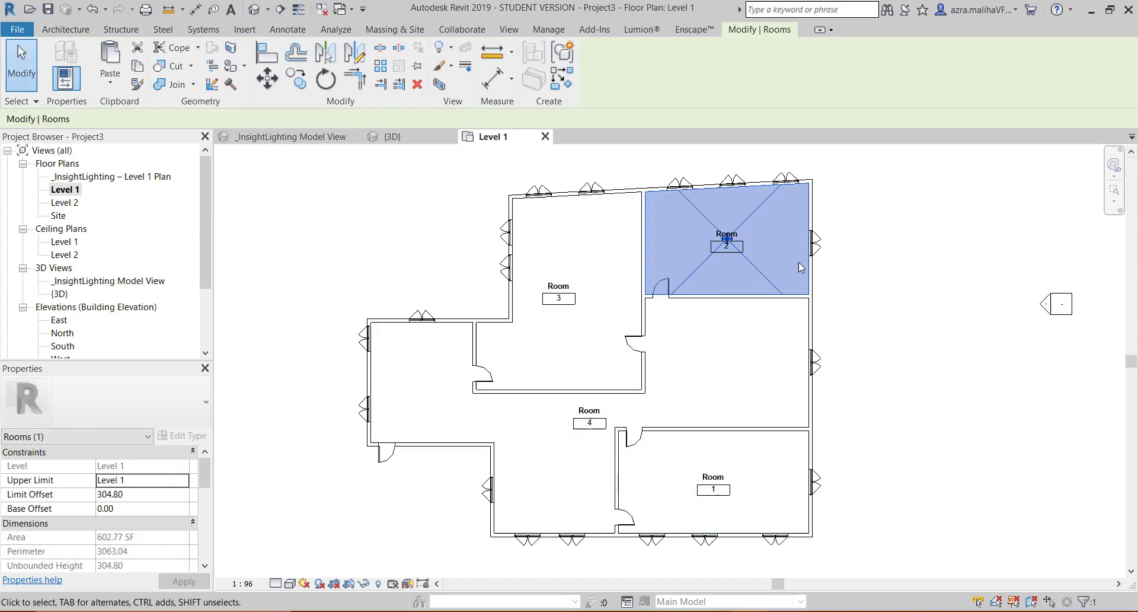
key(Escape)
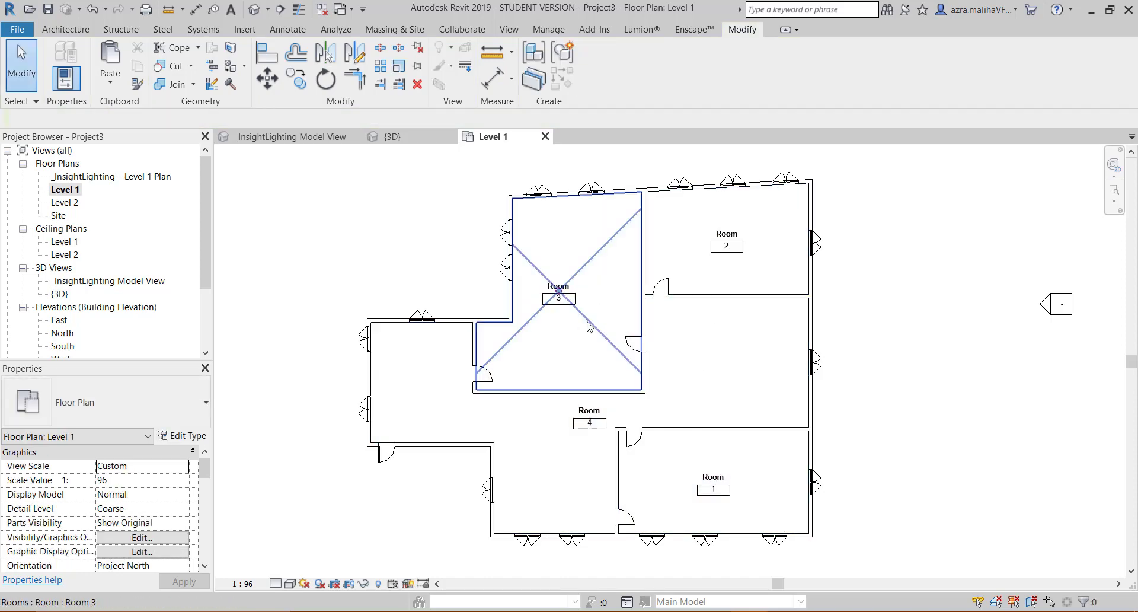
click(588, 324)
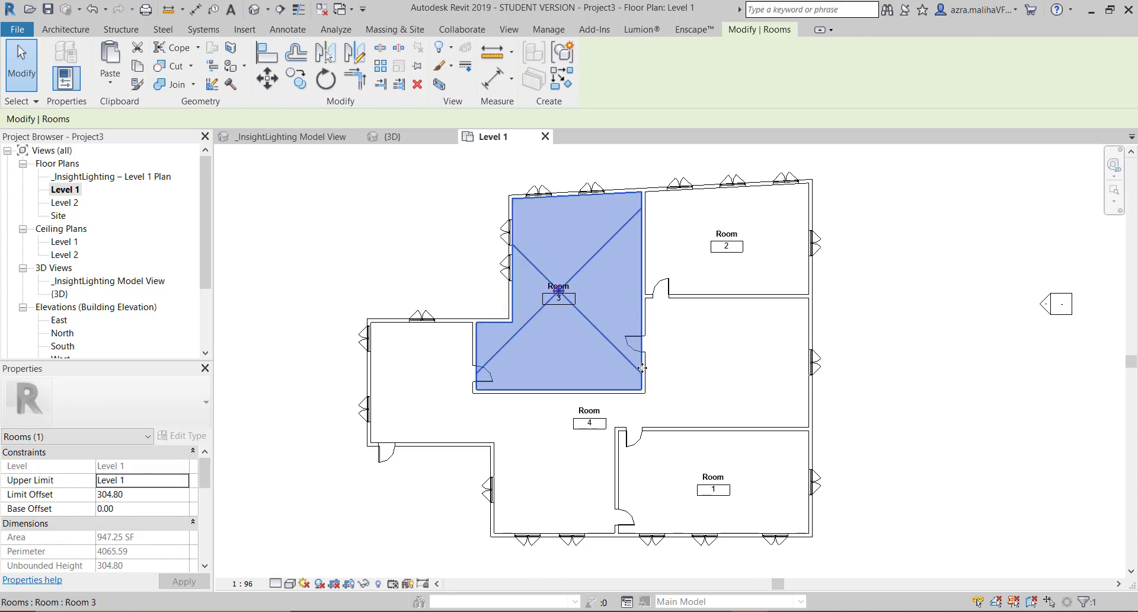
click(734, 394)
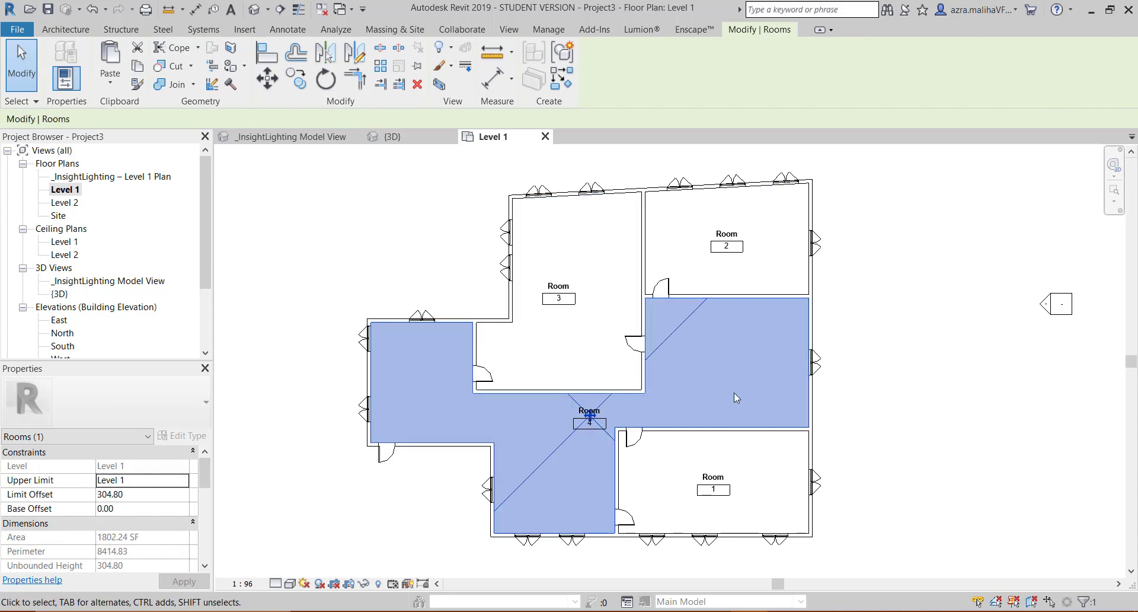
key(Escape)
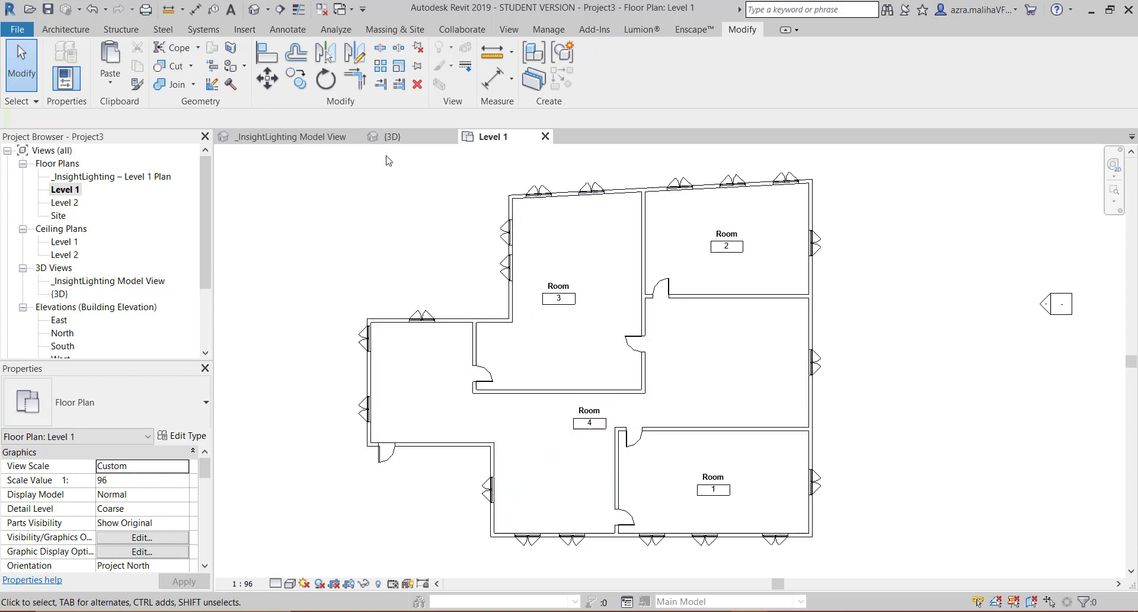
scroll(148, 277, down, 1)
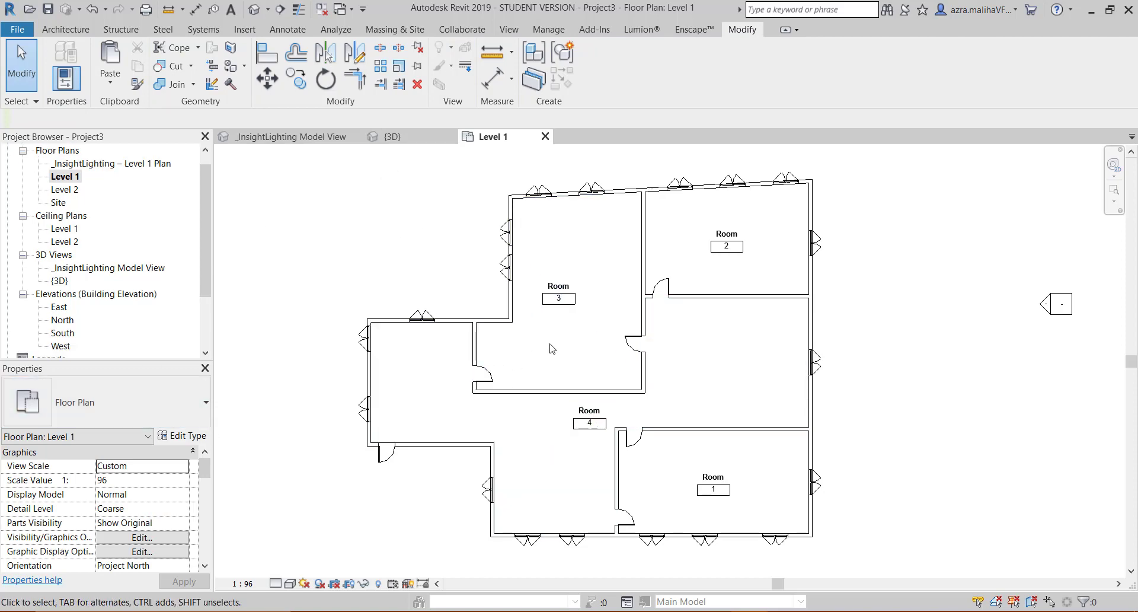
click(564, 361)
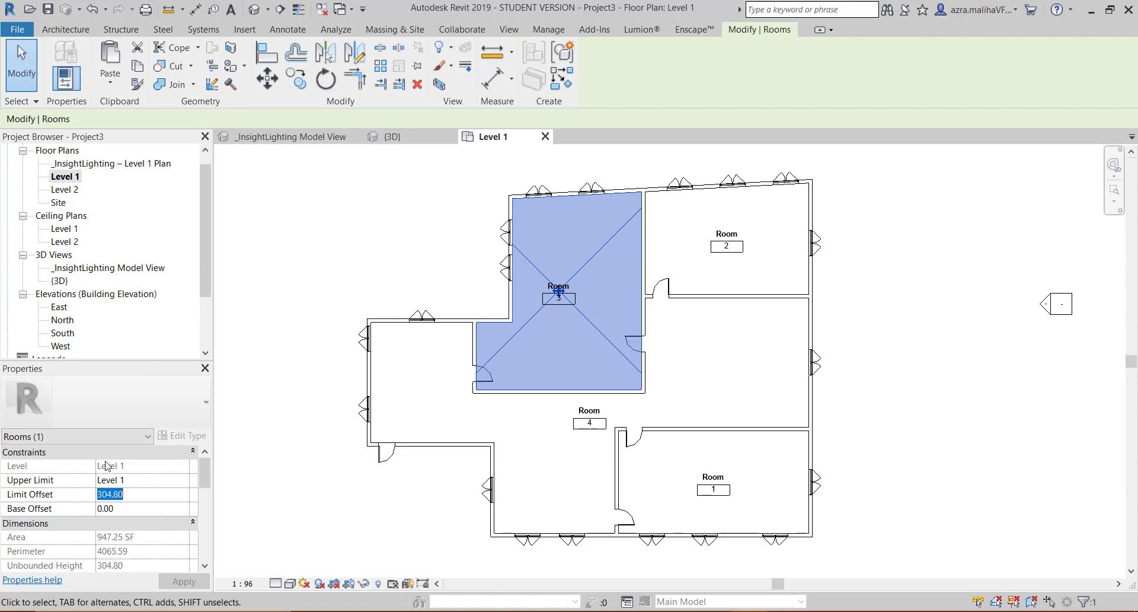
click(922, 303)
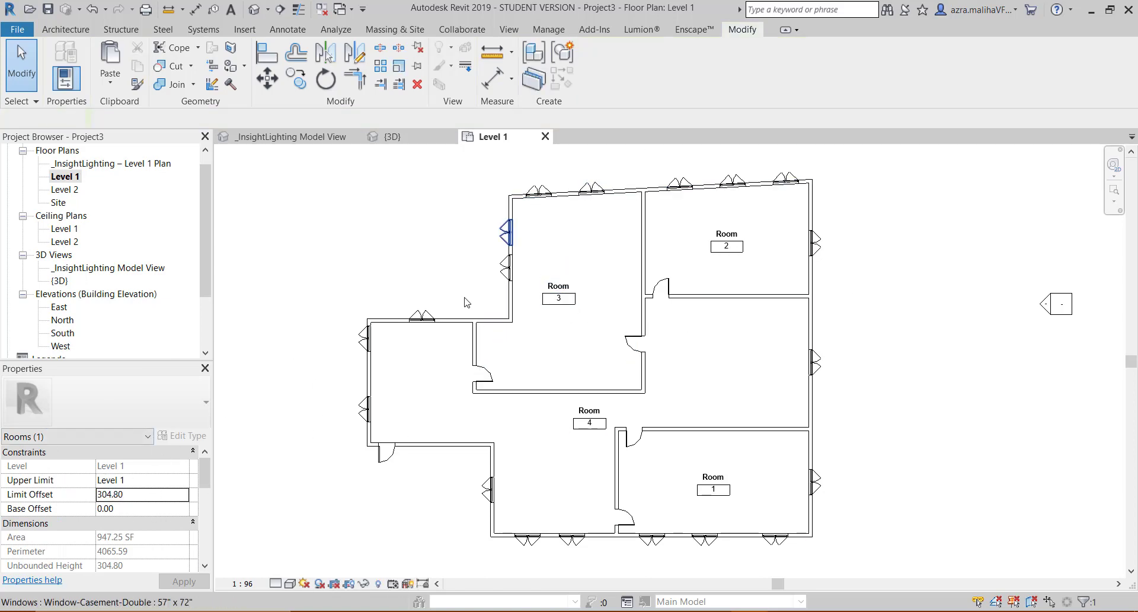
click(471, 221)
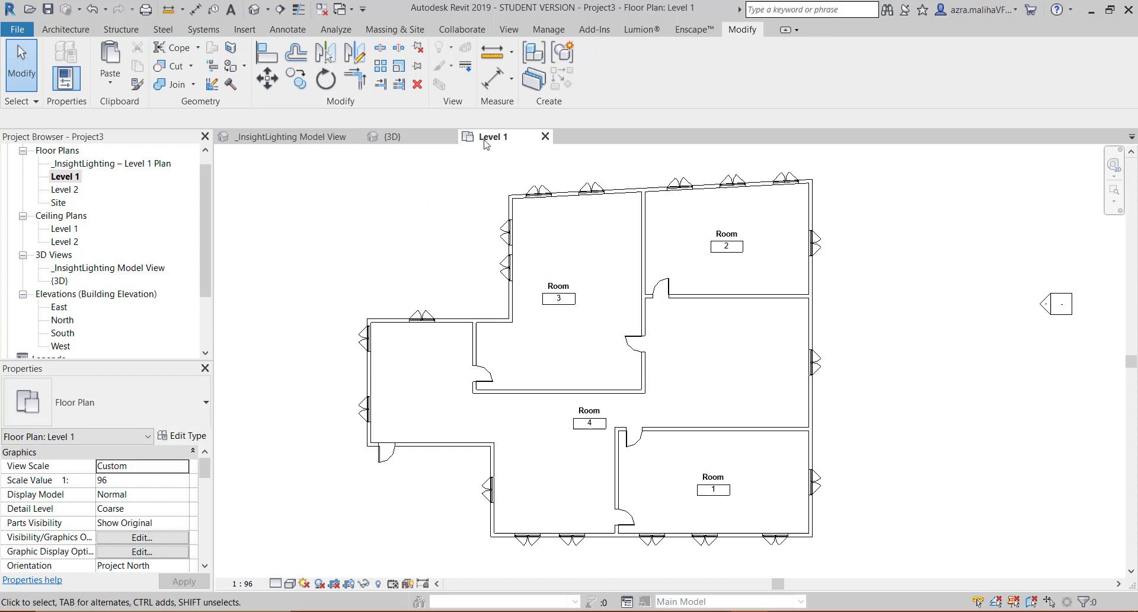
click(76, 178)
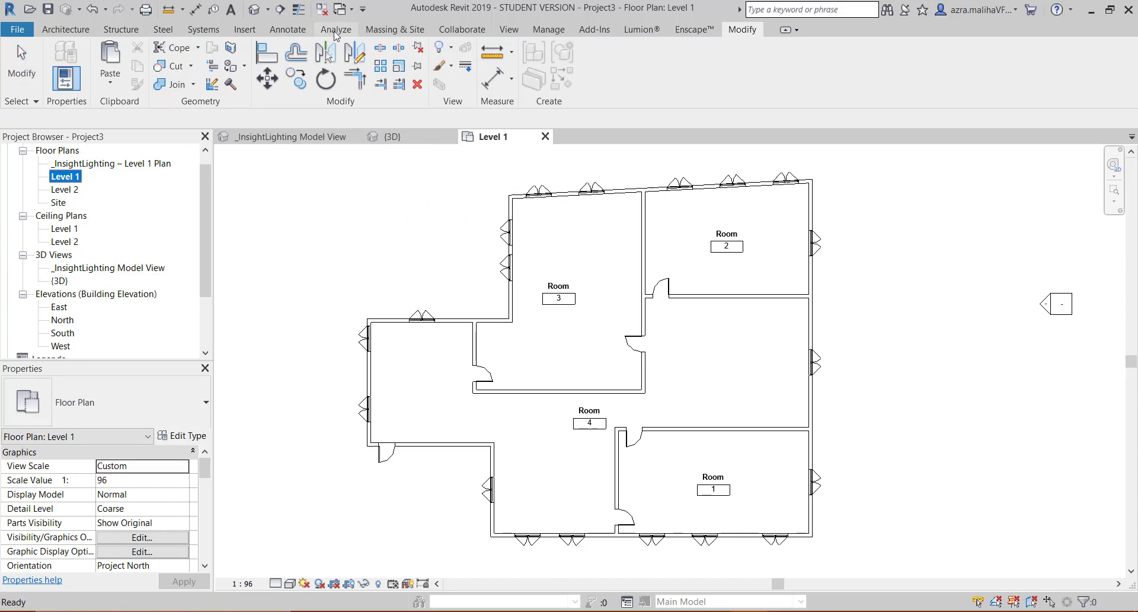
Launch Insight Lighting from the Analyze tab and start a new analysis with <Run New Analysis>.
click(338, 35)
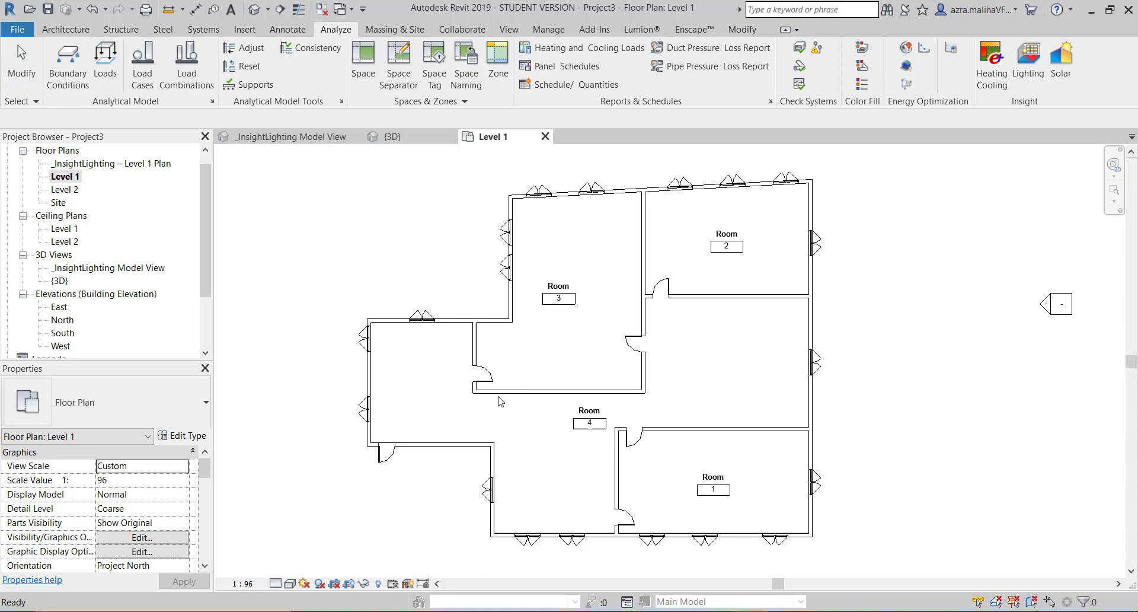
click(1030, 89)
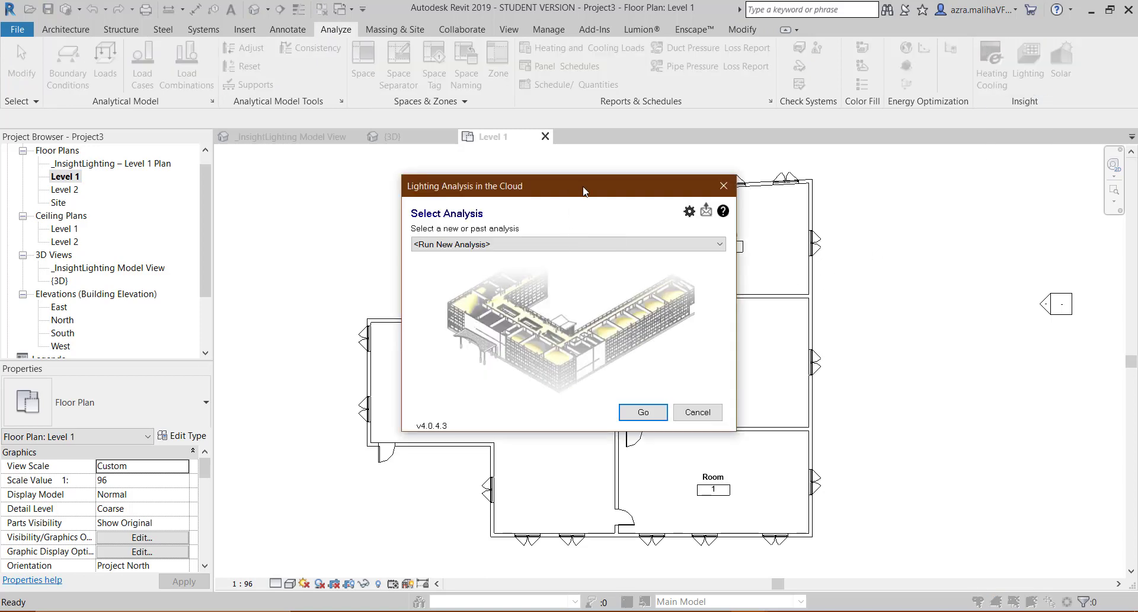
drag(582, 188, 631, 177)
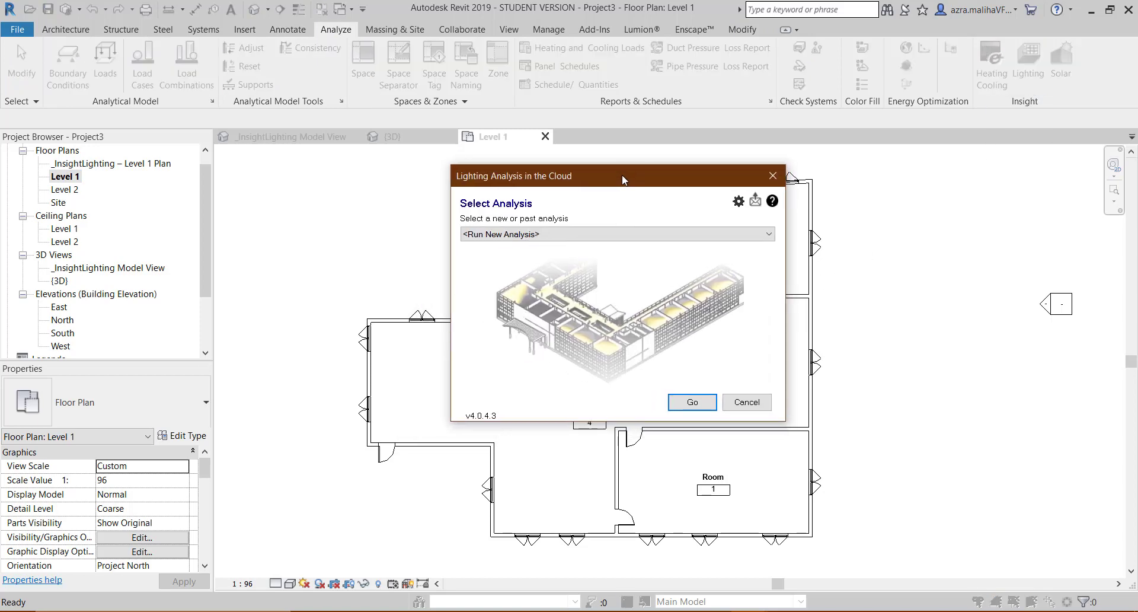
drag(632, 175, 618, 172)
click(636, 231)
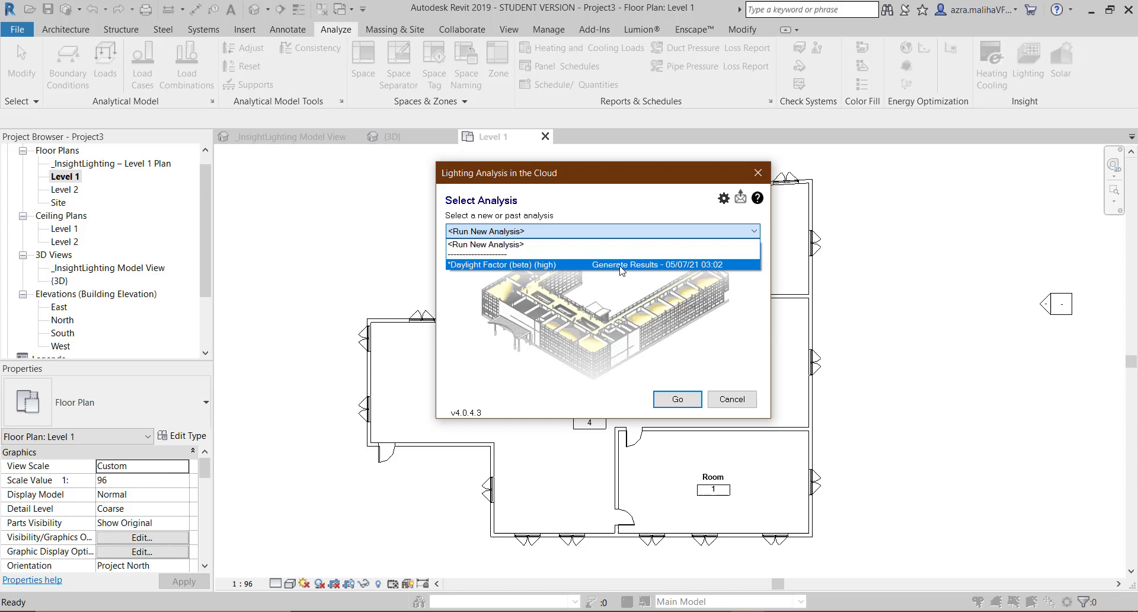
click(513, 244)
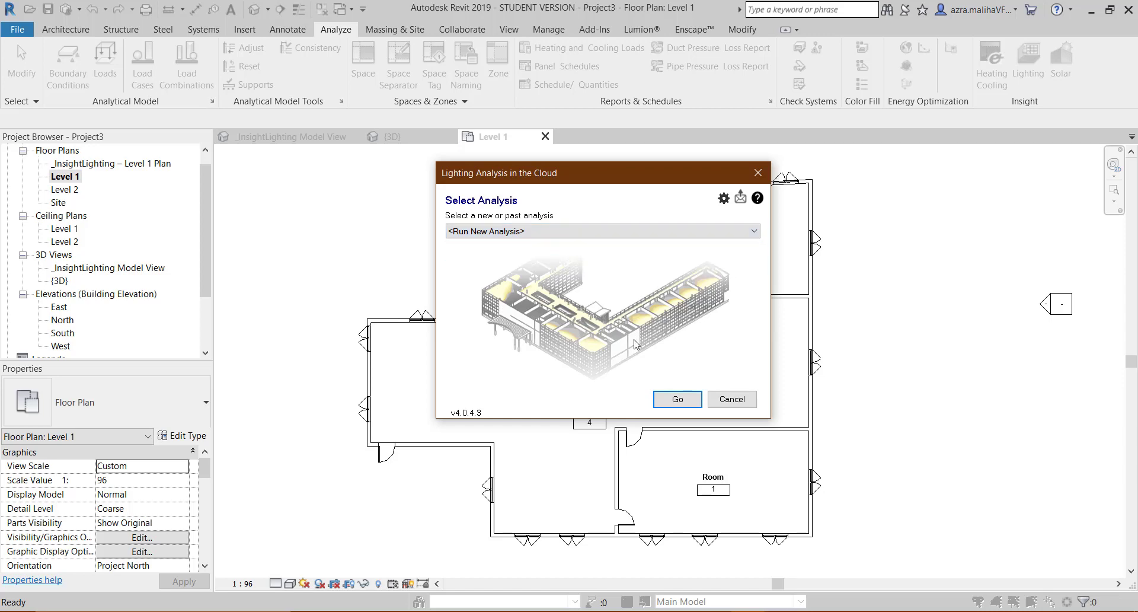
click(676, 399)
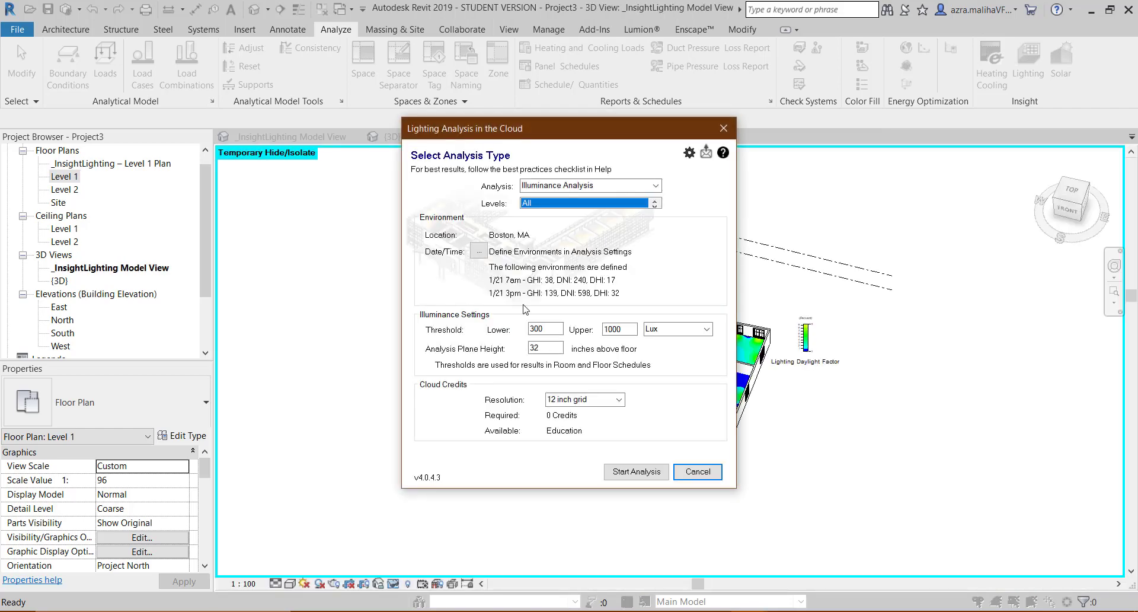
Try Daylight Factor (beta) as the analysis type, then switch back to Illuminance Analysis.
drag(575, 130, 423, 157)
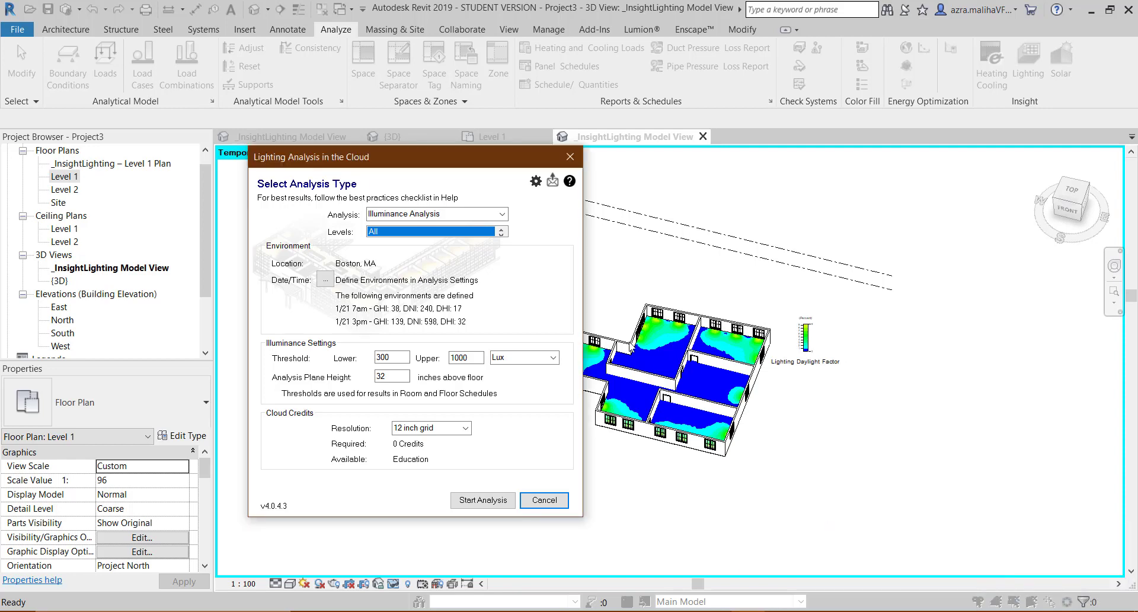
drag(516, 163, 769, 223)
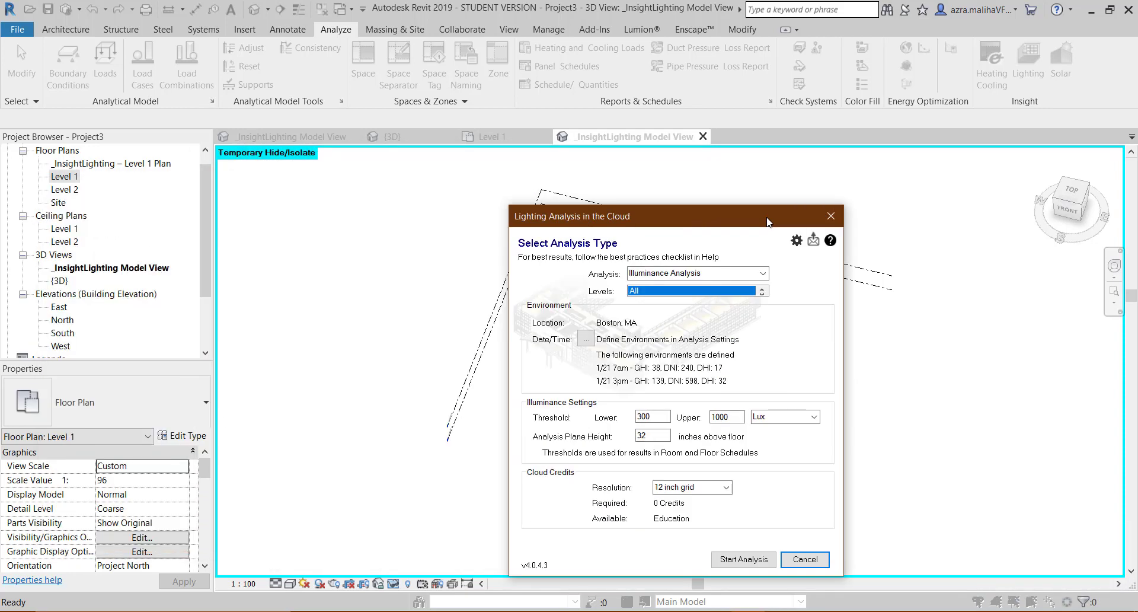
drag(700, 215, 627, 187)
click(736, 249)
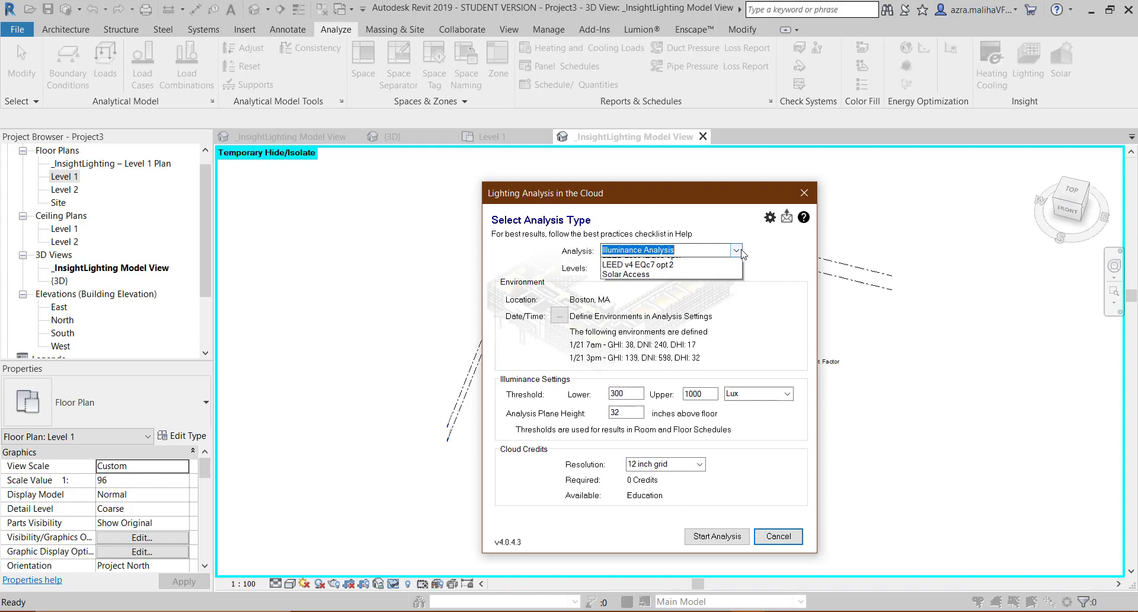
click(688, 272)
drag(701, 201, 726, 202)
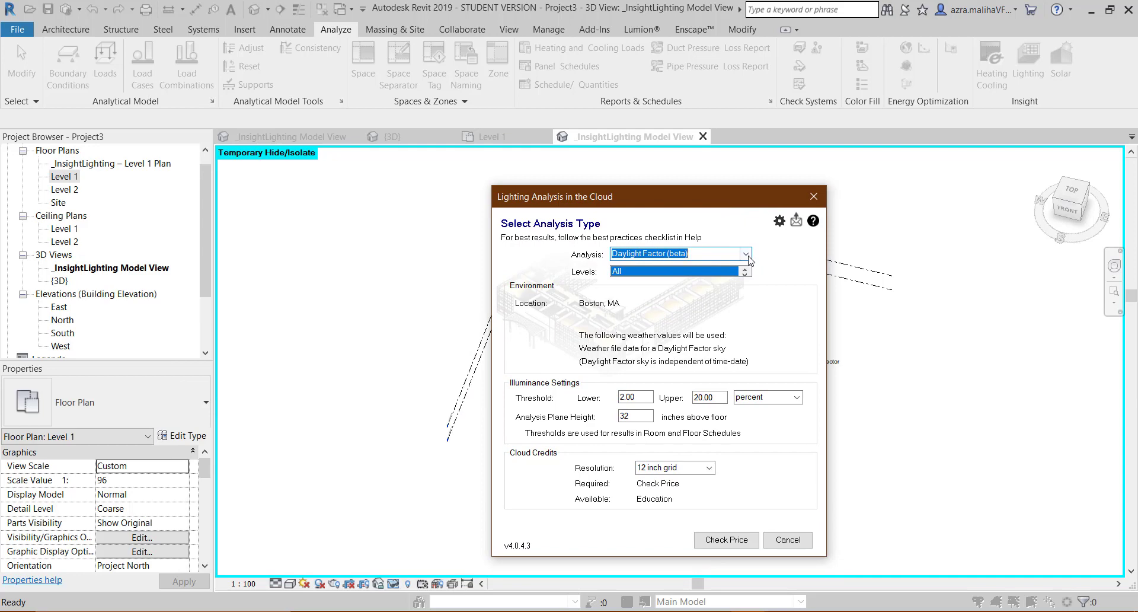
click(745, 254)
click(674, 268)
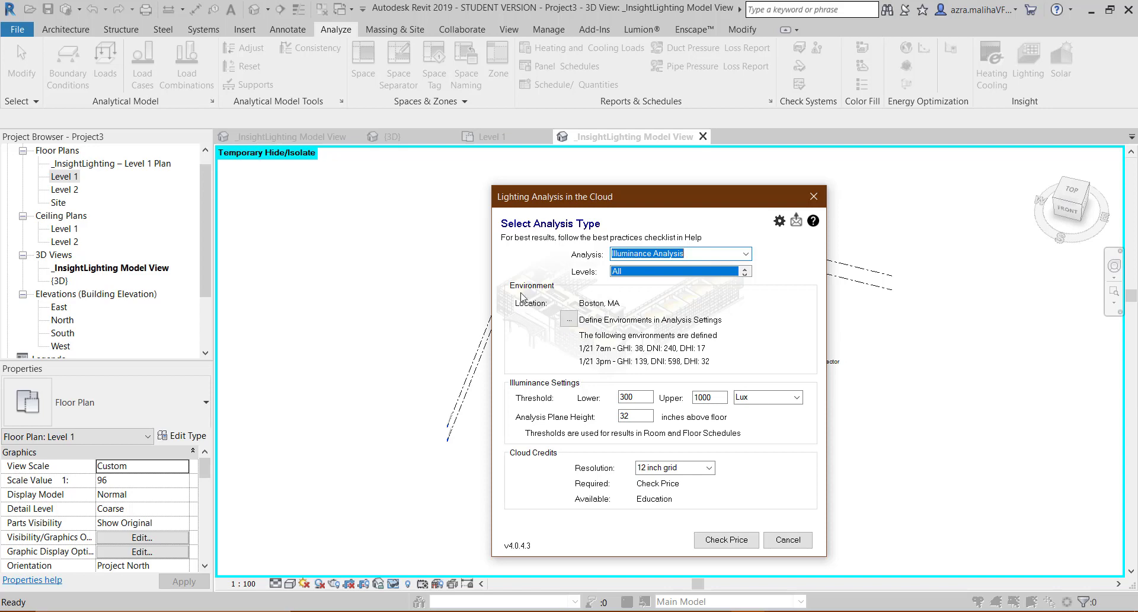
click(569, 319)
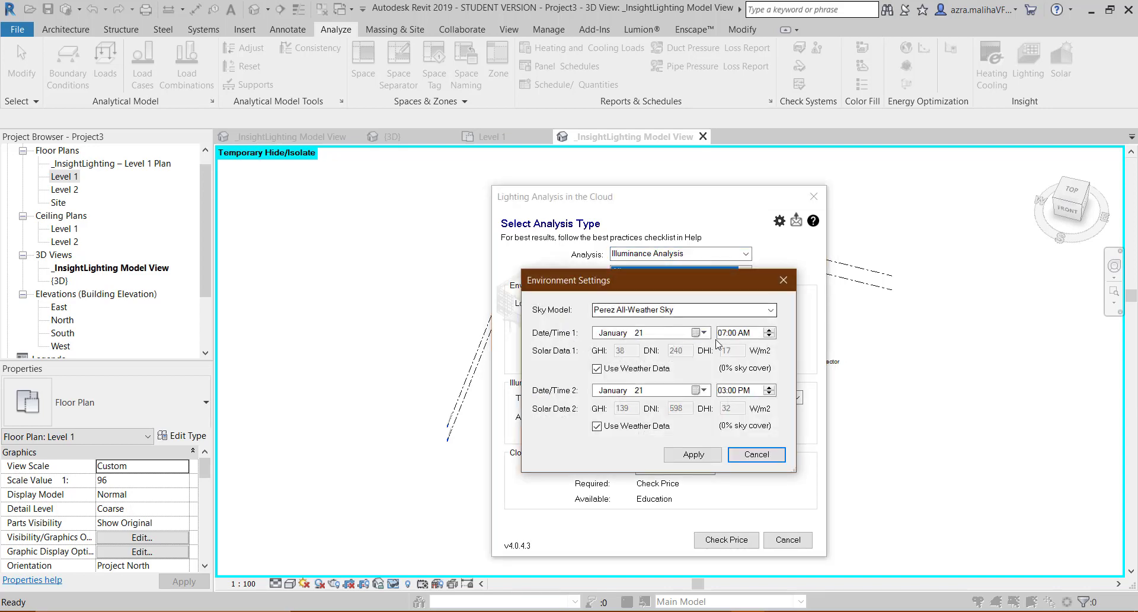
click(770, 310)
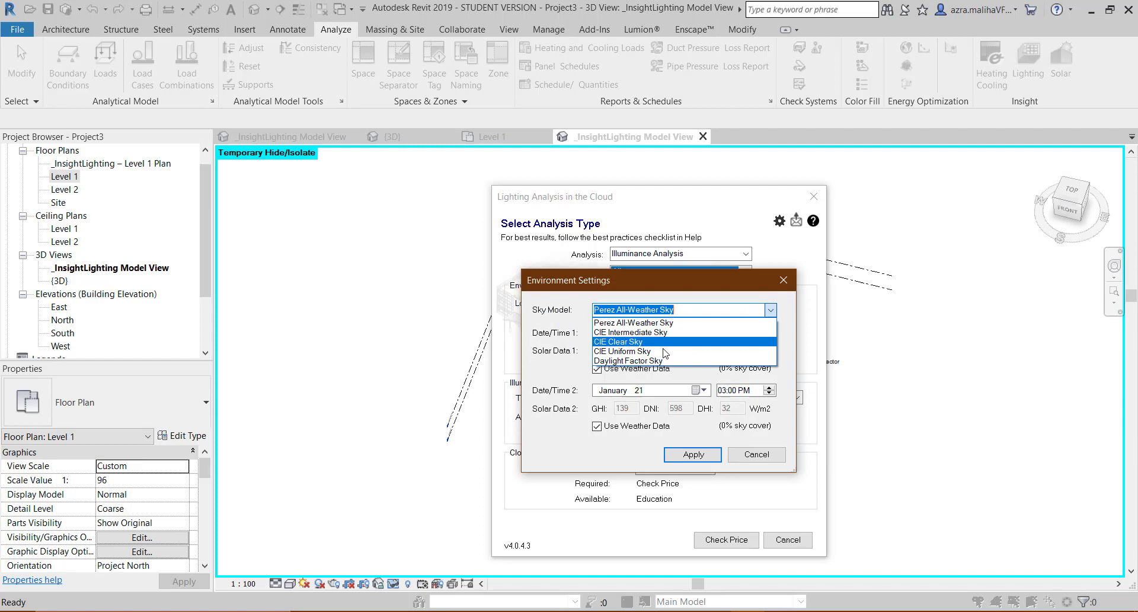
click(694, 323)
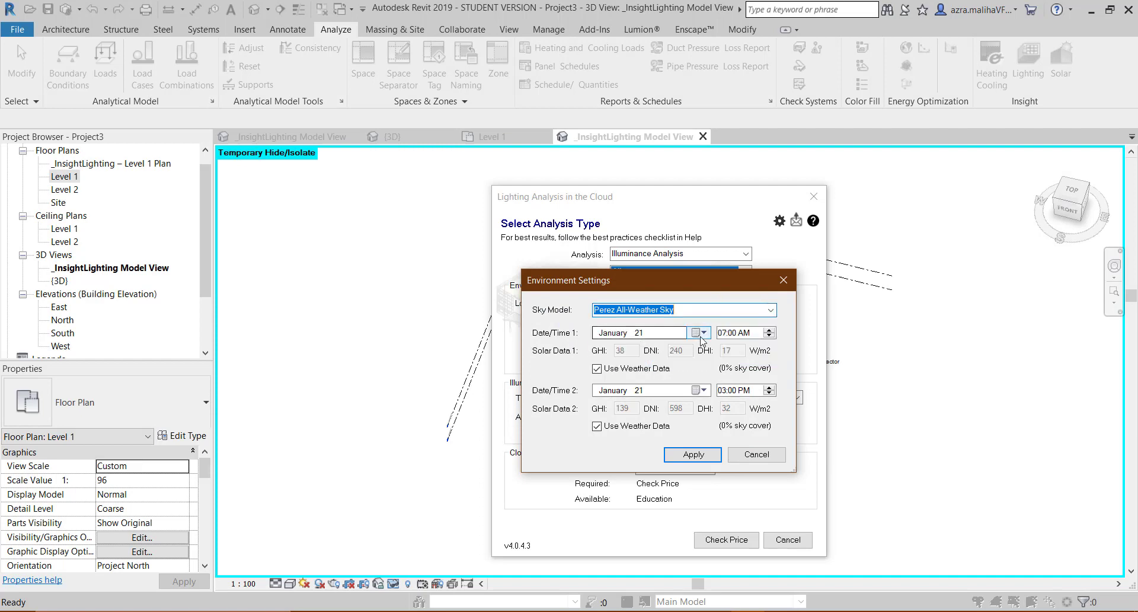
click(696, 333)
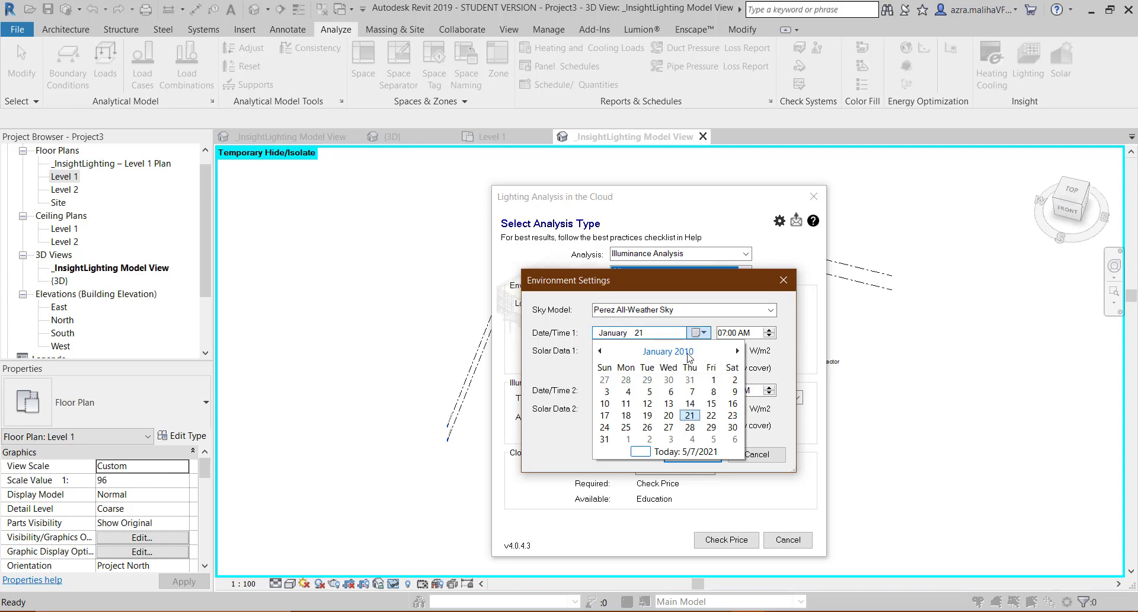
click(691, 352)
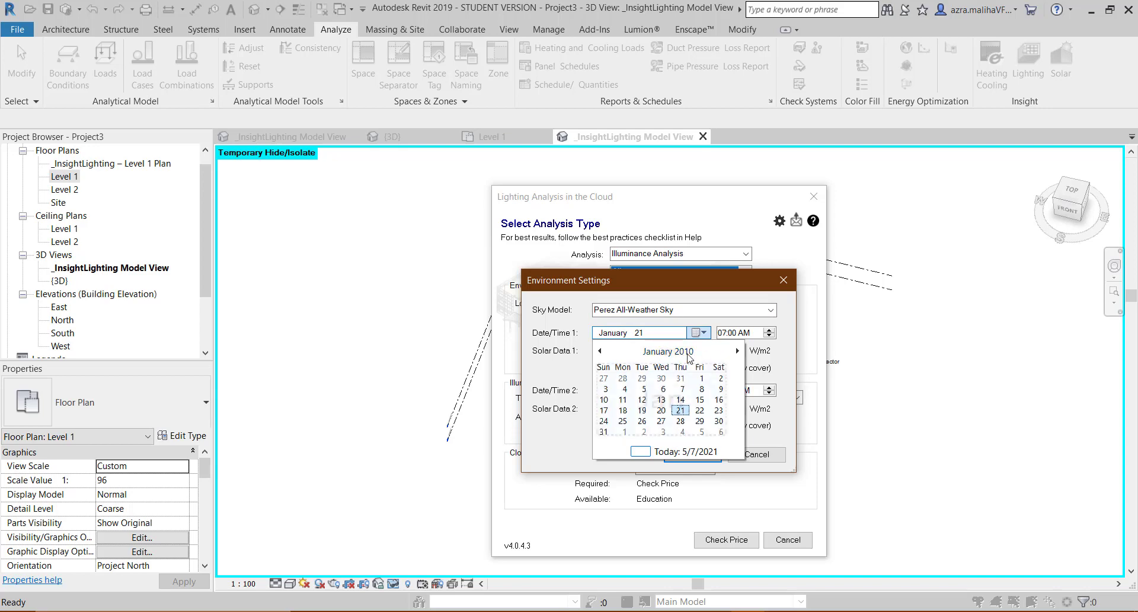
click(669, 351)
click(714, 439)
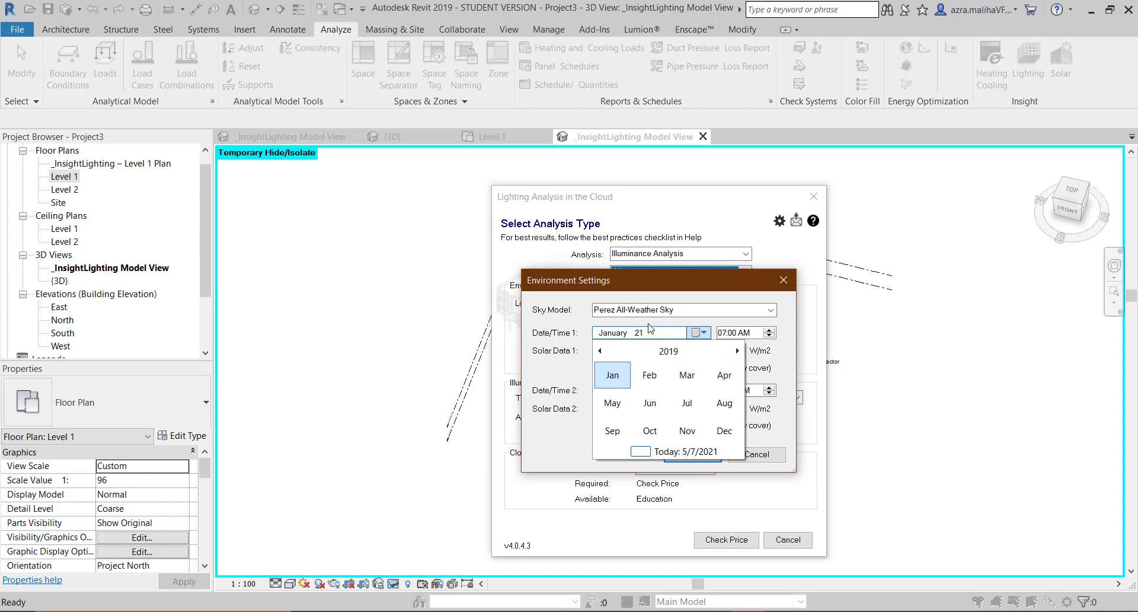
click(634, 336)
click(639, 390)
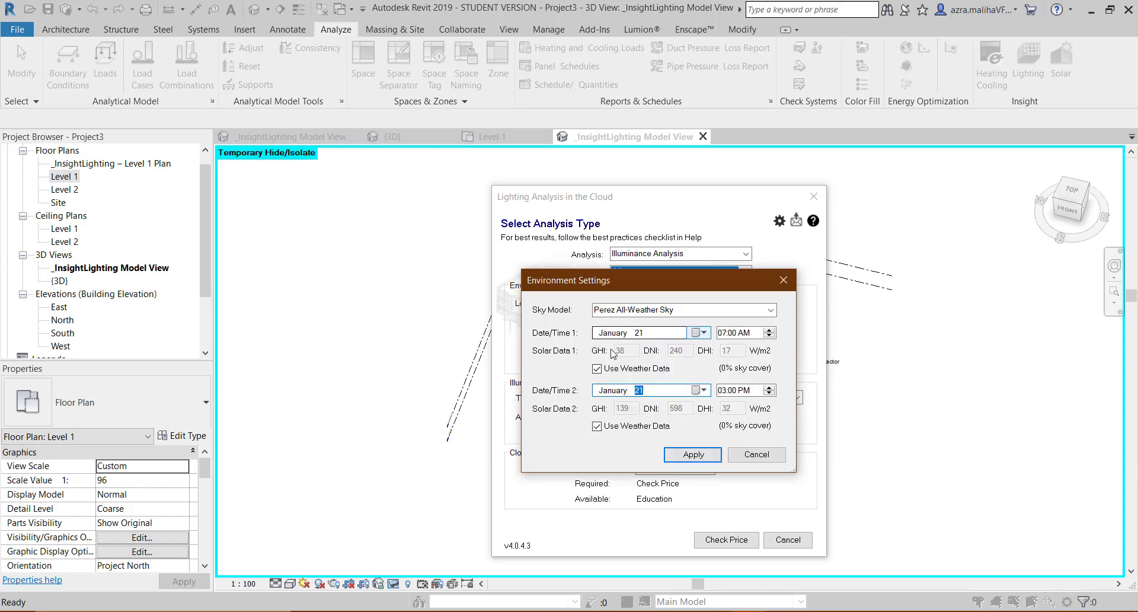
click(750, 455)
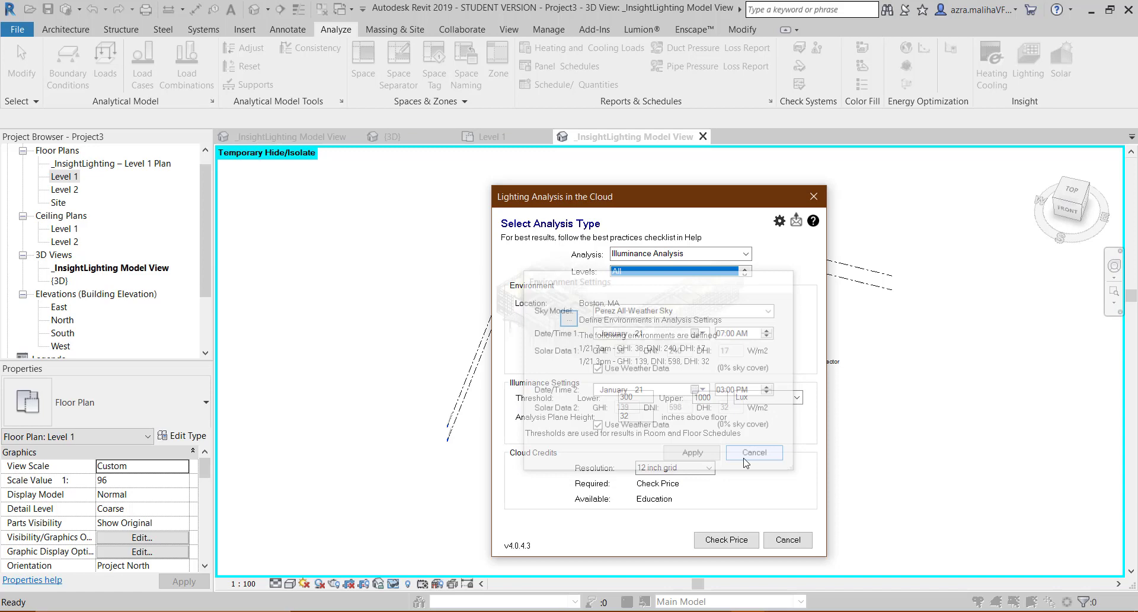
Keep Lux units, 300–1000 thresholds and 12-inch resolution, then choose Daylight Factor (beta).
click(693, 253)
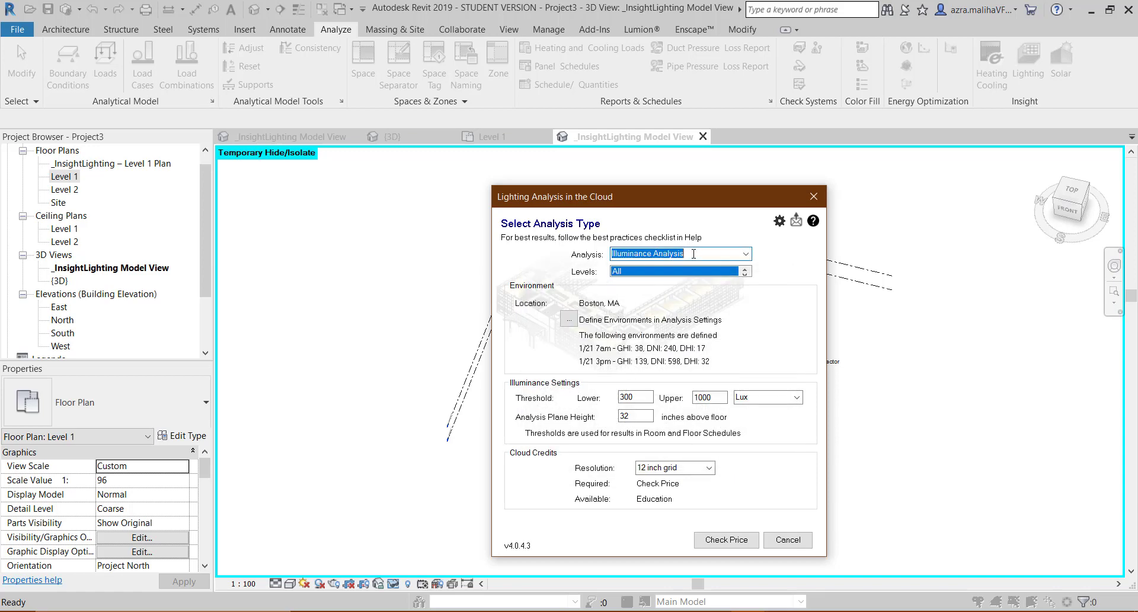
click(750, 397)
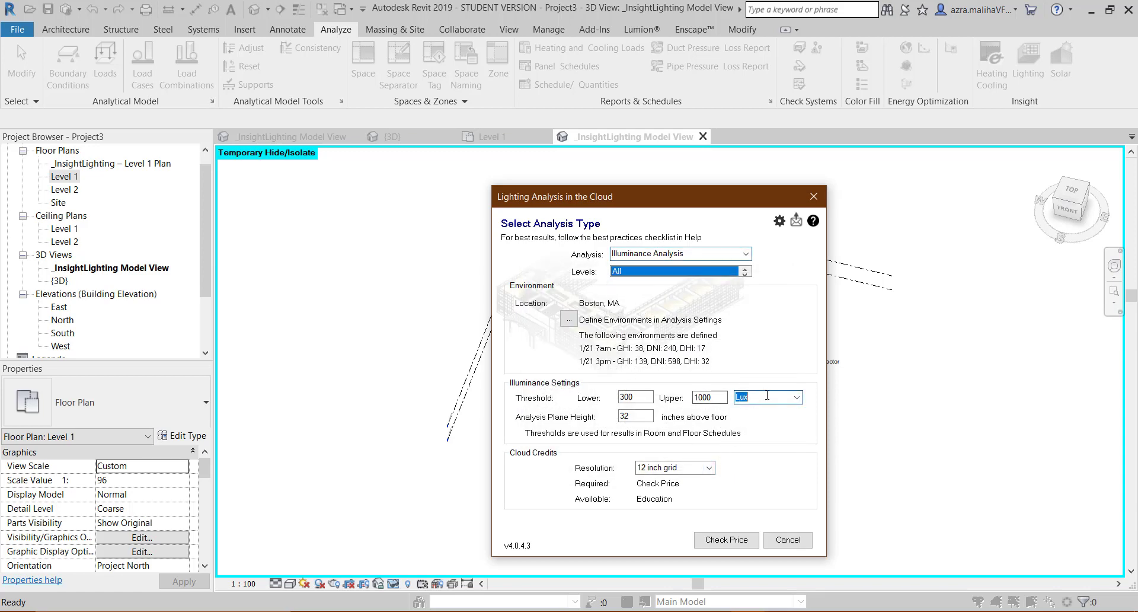
click(798, 397)
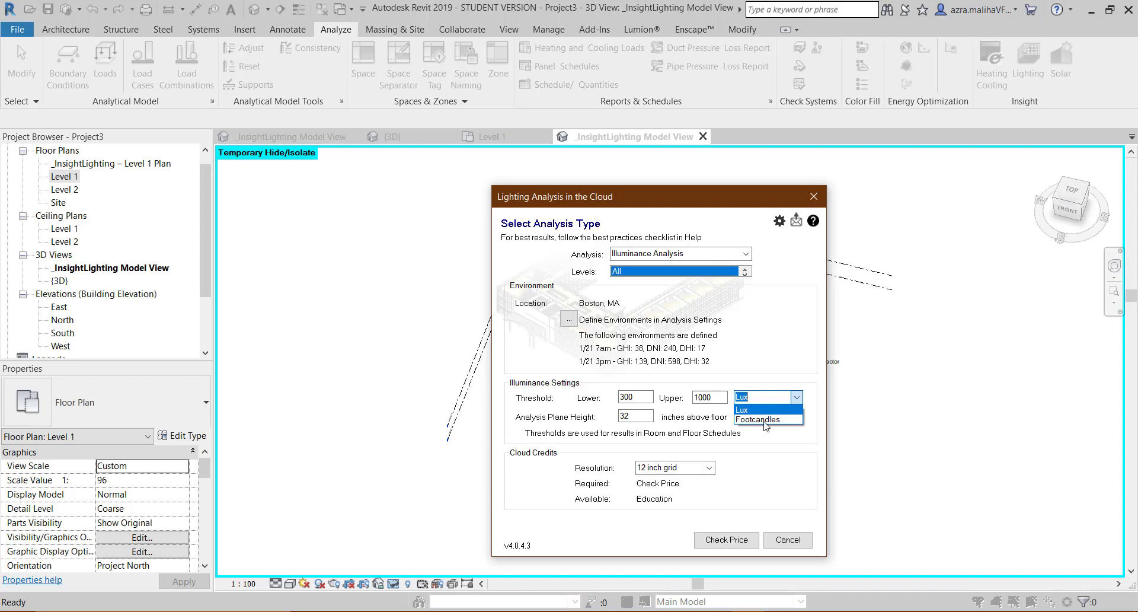
click(753, 396)
click(709, 397)
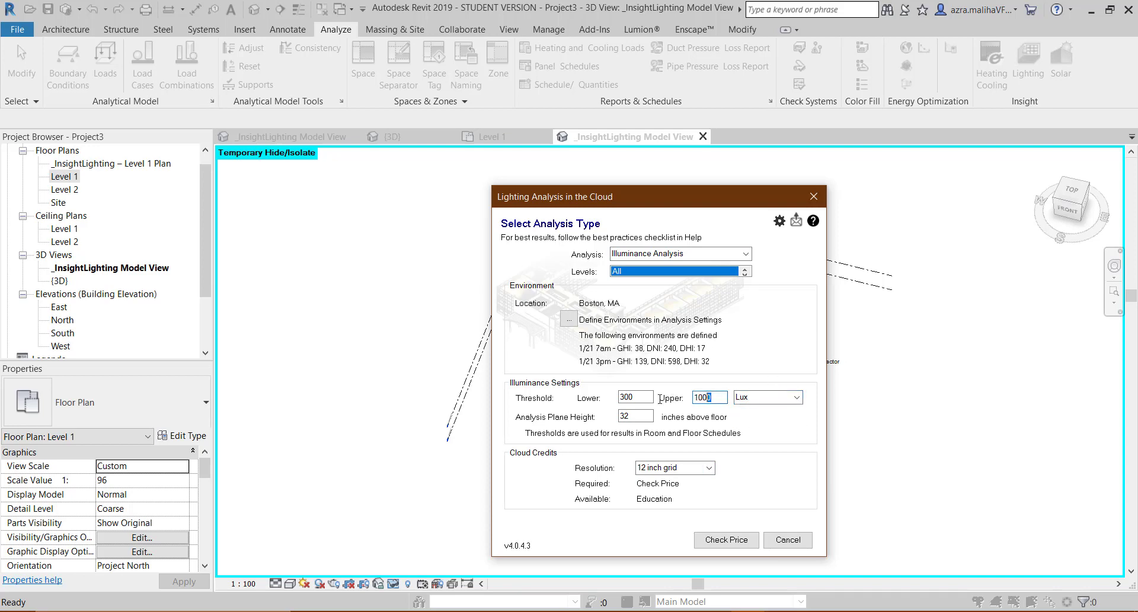
double_click(634, 397)
double_click(697, 397)
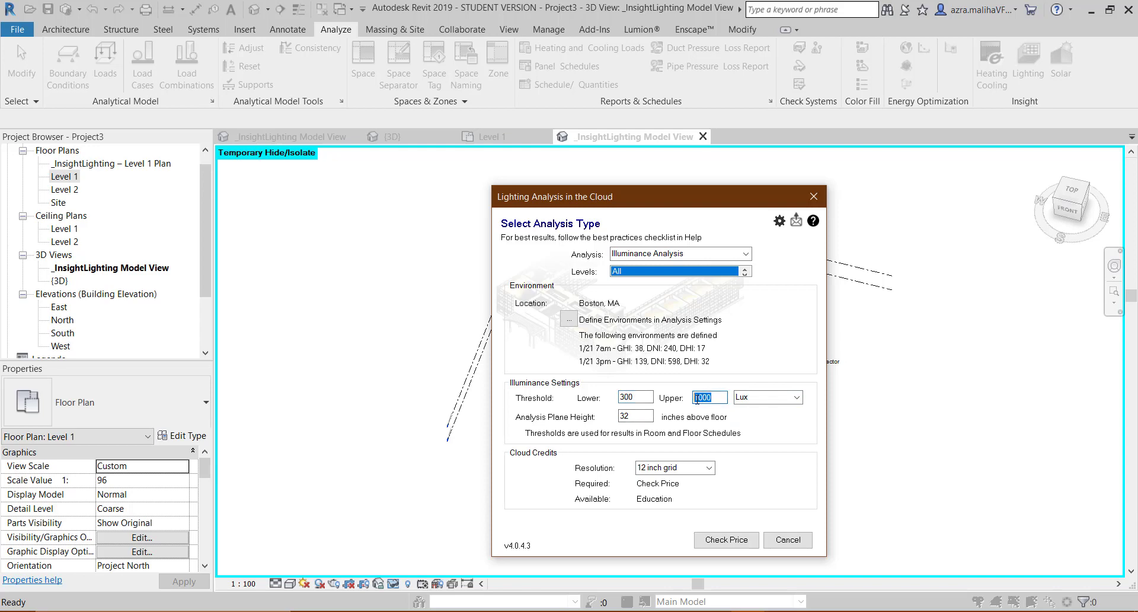
click(709, 468)
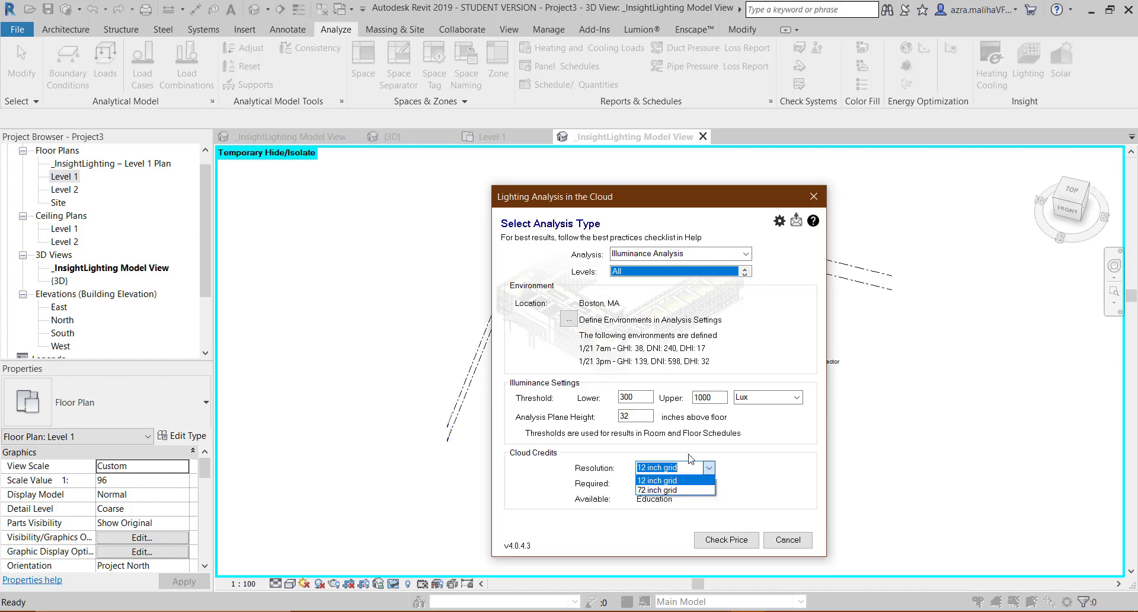
click(673, 482)
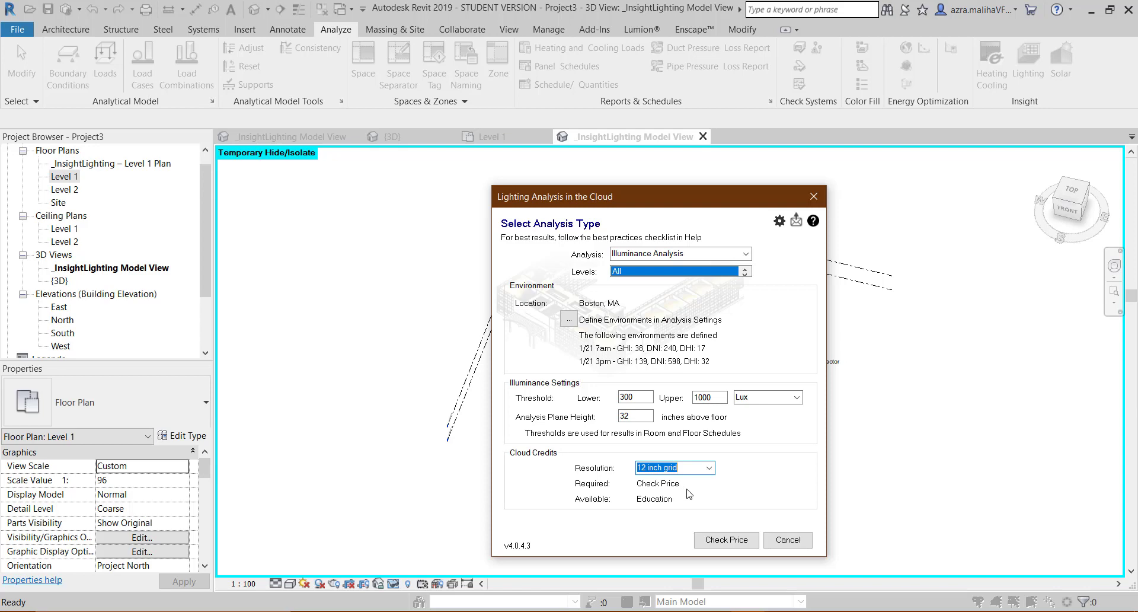
click(744, 254)
click(676, 282)
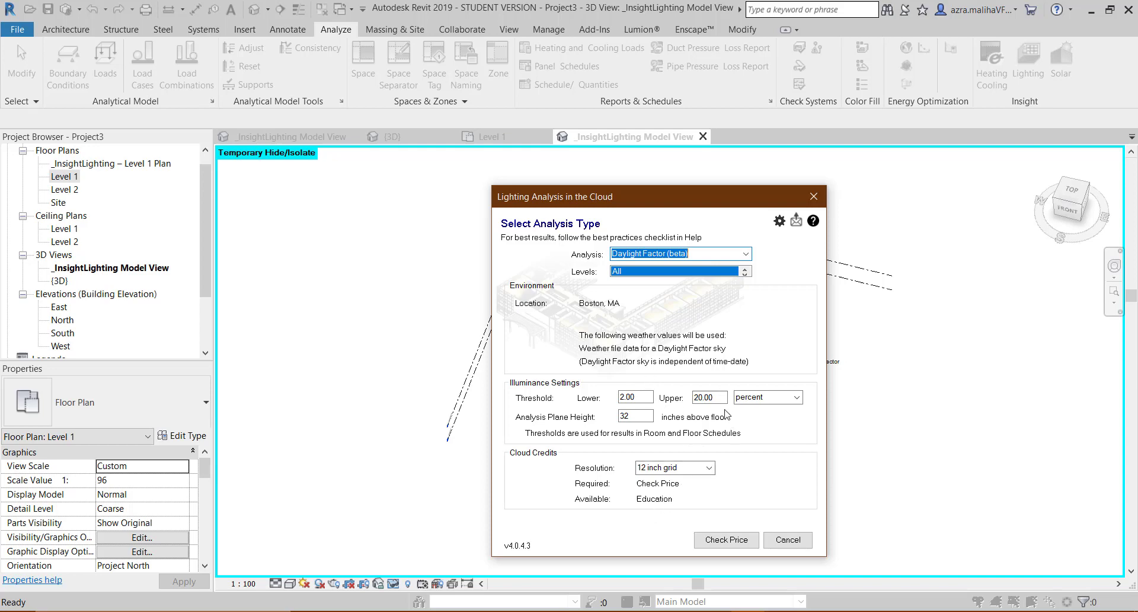
Try Daylight Autonomy (sDA preview), then settle on LEED v4 EQc7 opt2 with 300–3000 lux.
click(746, 254)
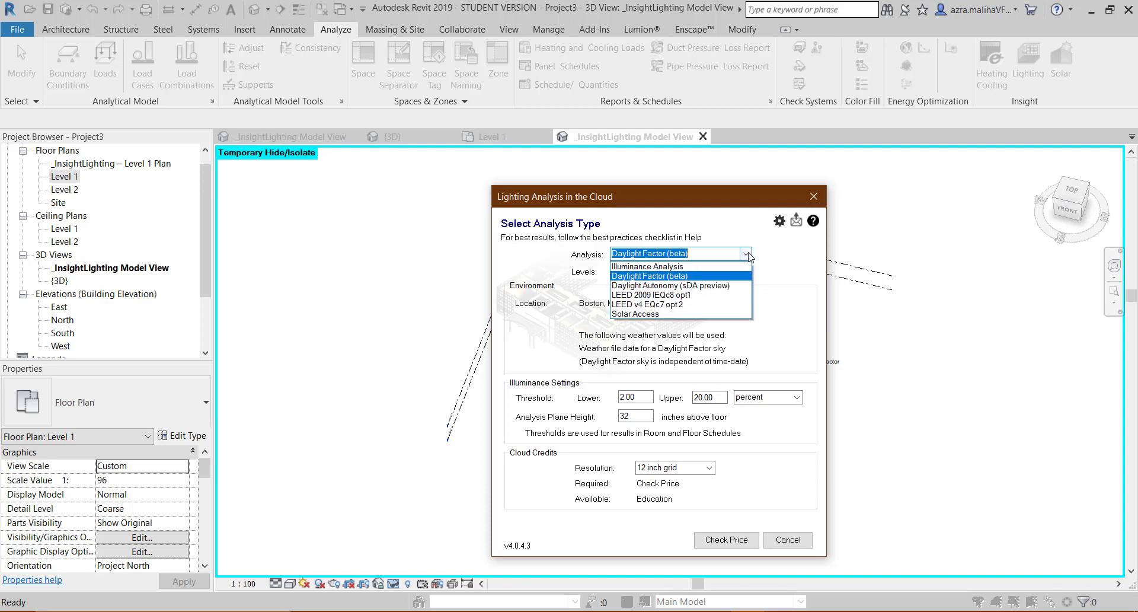
click(694, 286)
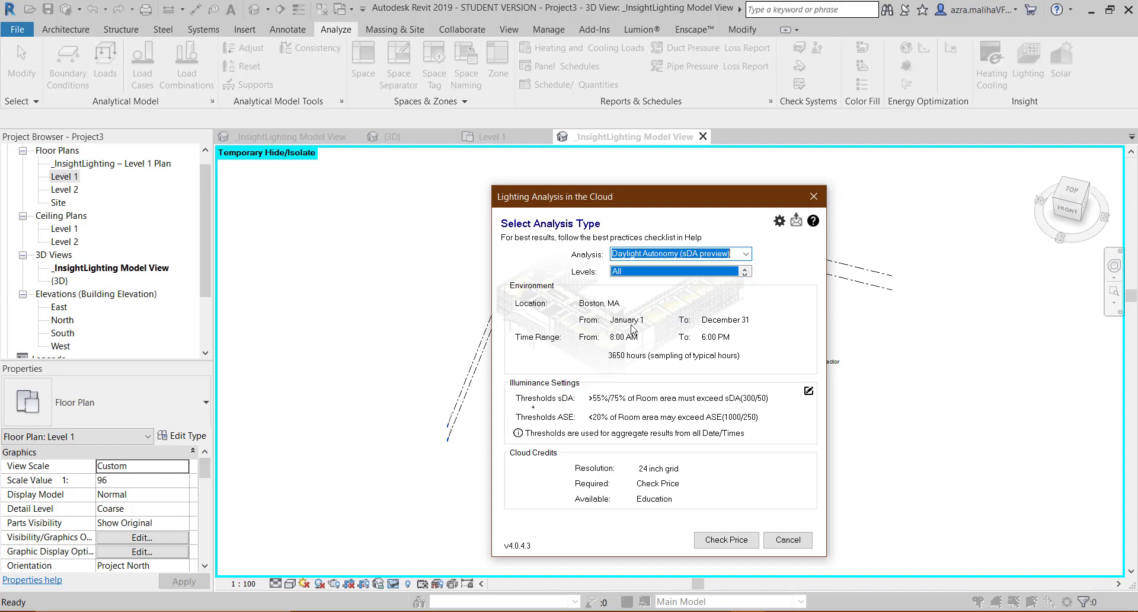
click(746, 254)
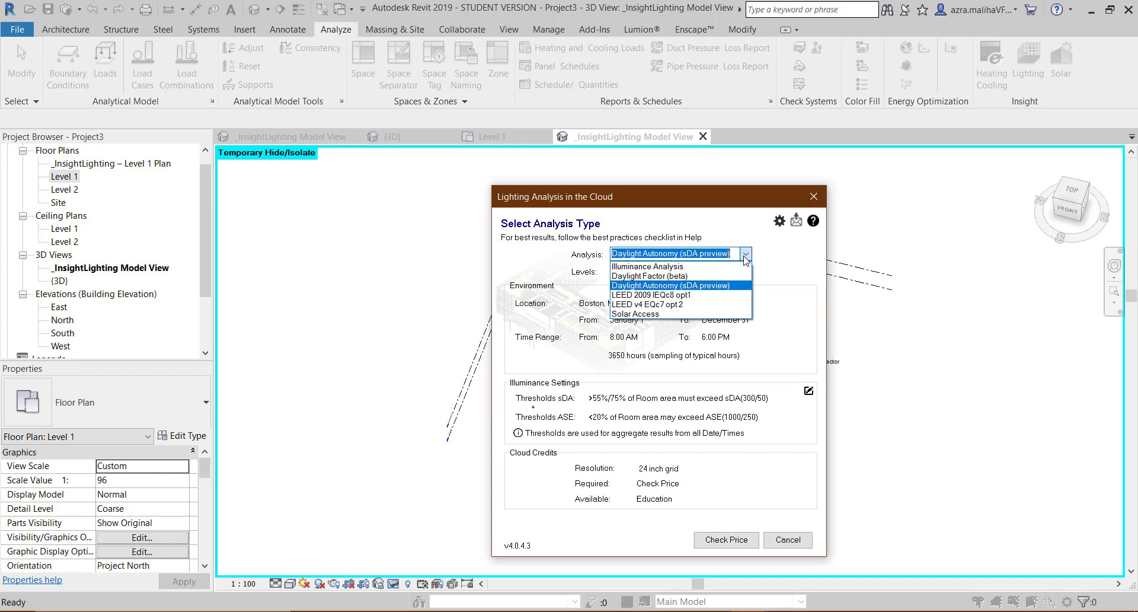
click(668, 304)
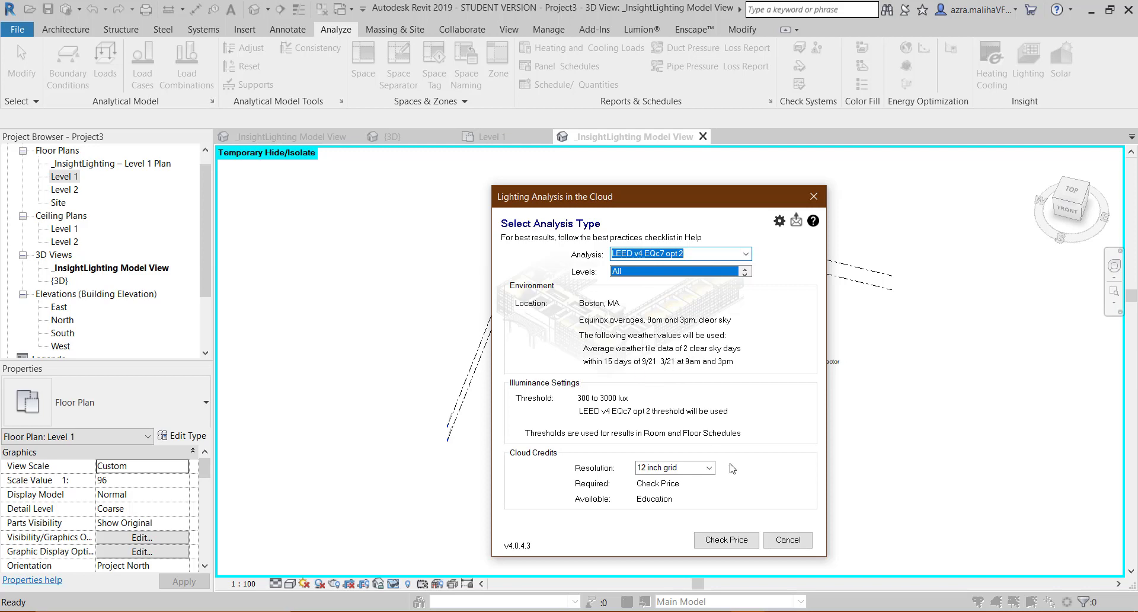
Preview Solar Access with its August 21 date, then switch back to Illuminance Analysis.
click(745, 254)
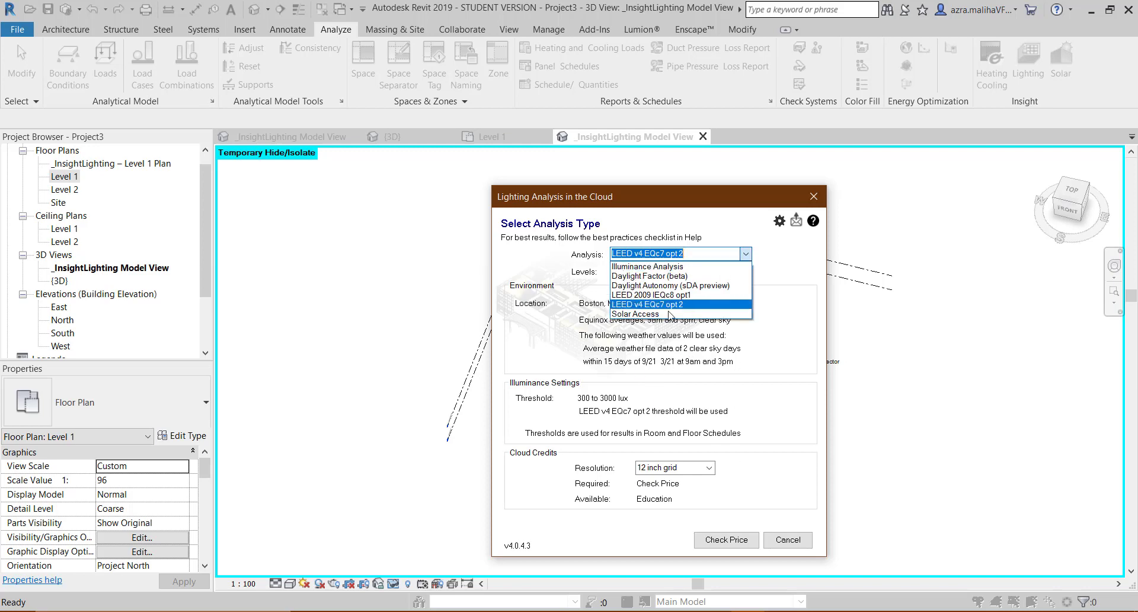
click(671, 316)
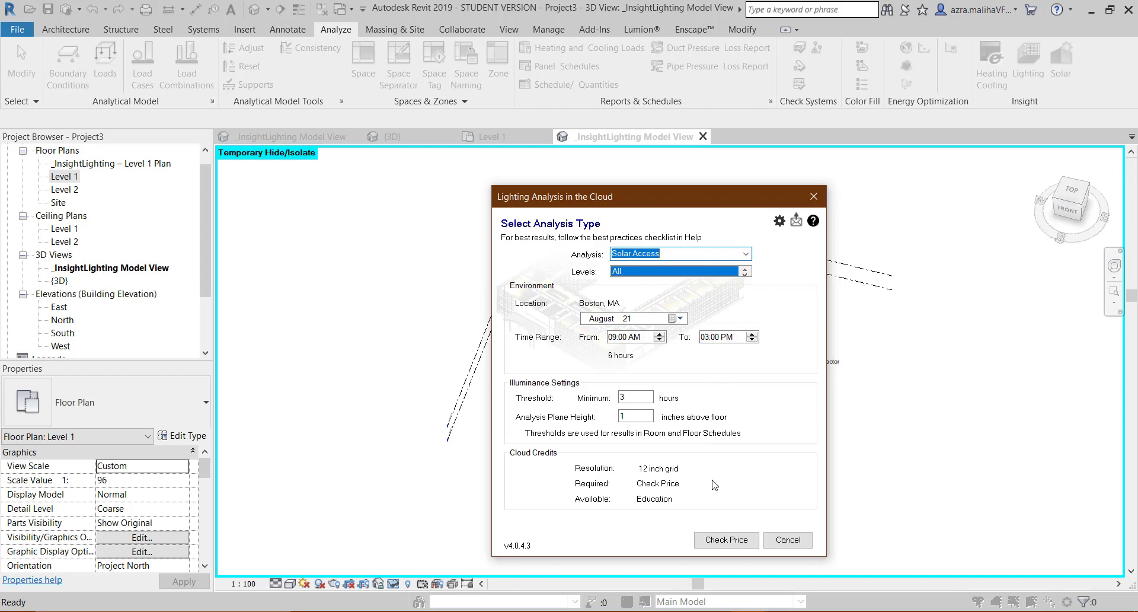
click(678, 318)
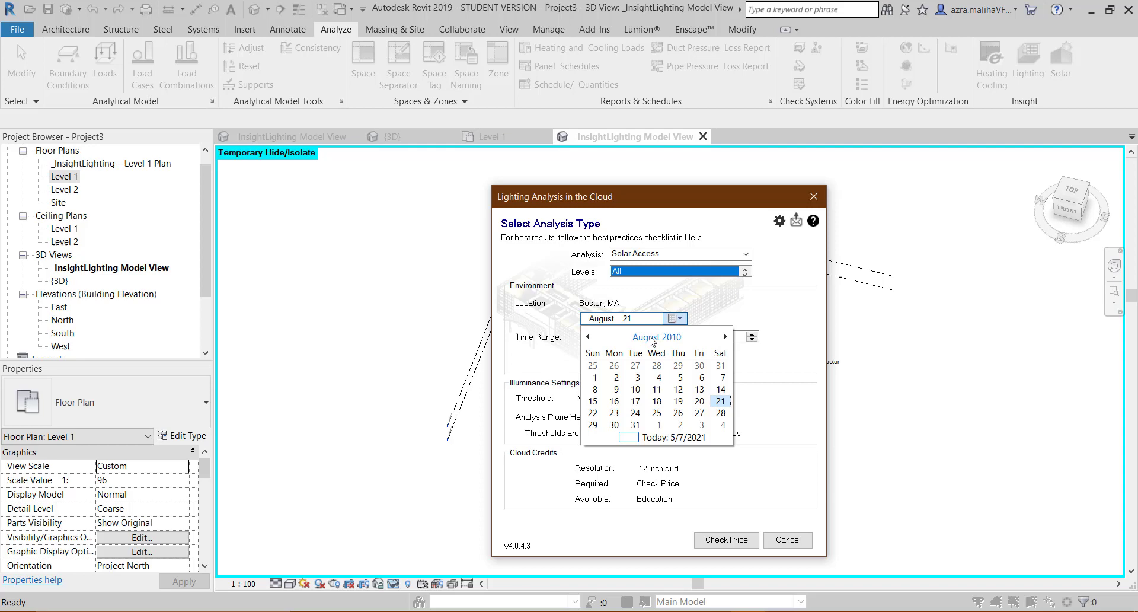
key(Escape)
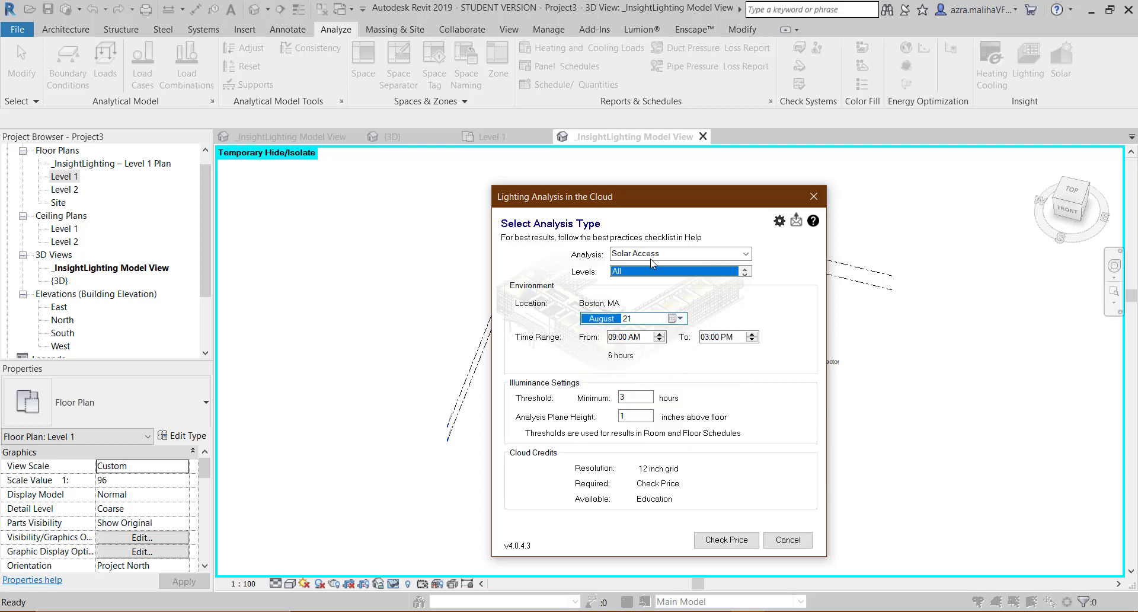
click(734, 255)
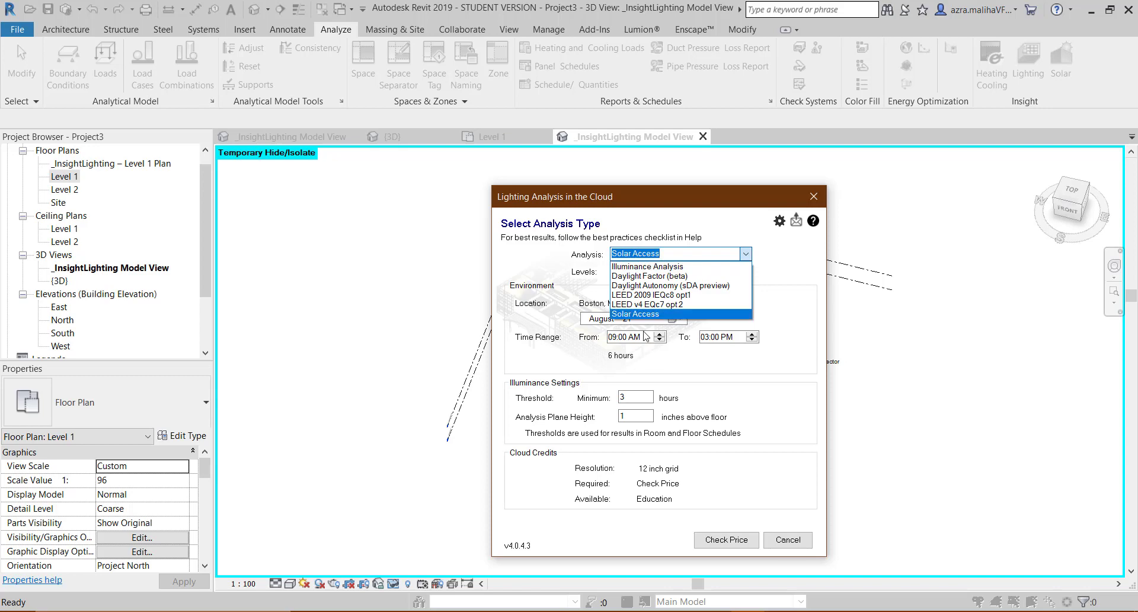
click(743, 253)
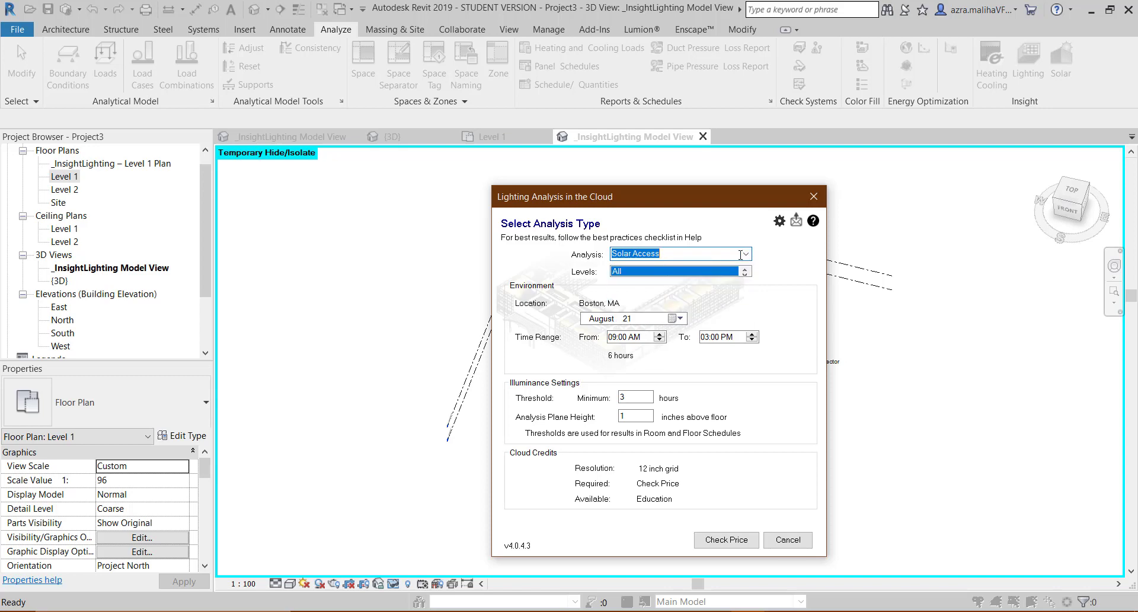
click(741, 254)
click(693, 264)
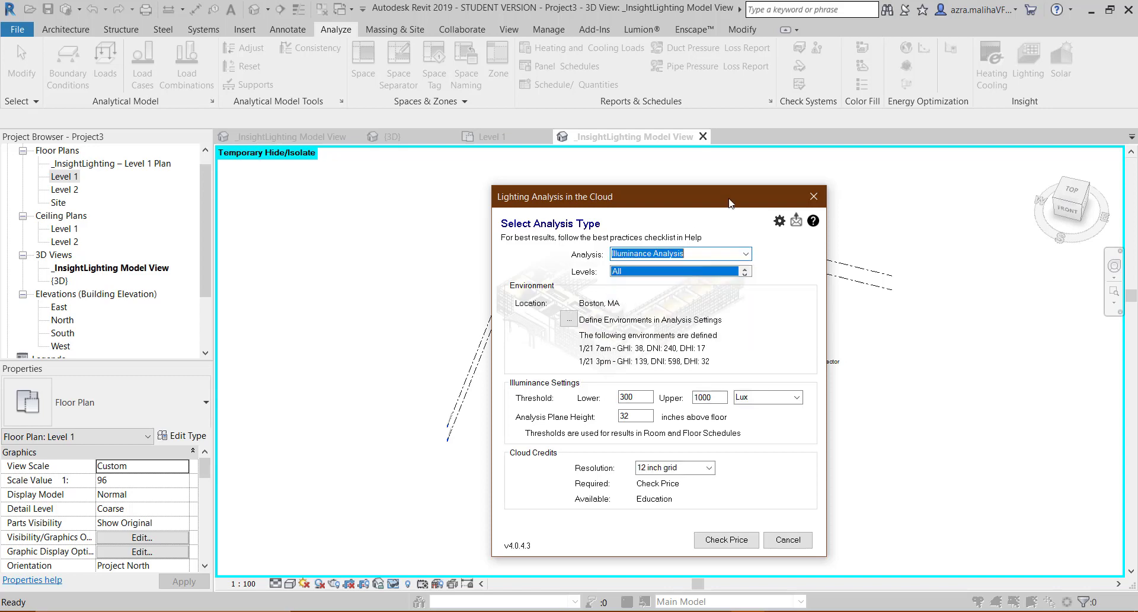
drag(729, 204, 321, 224)
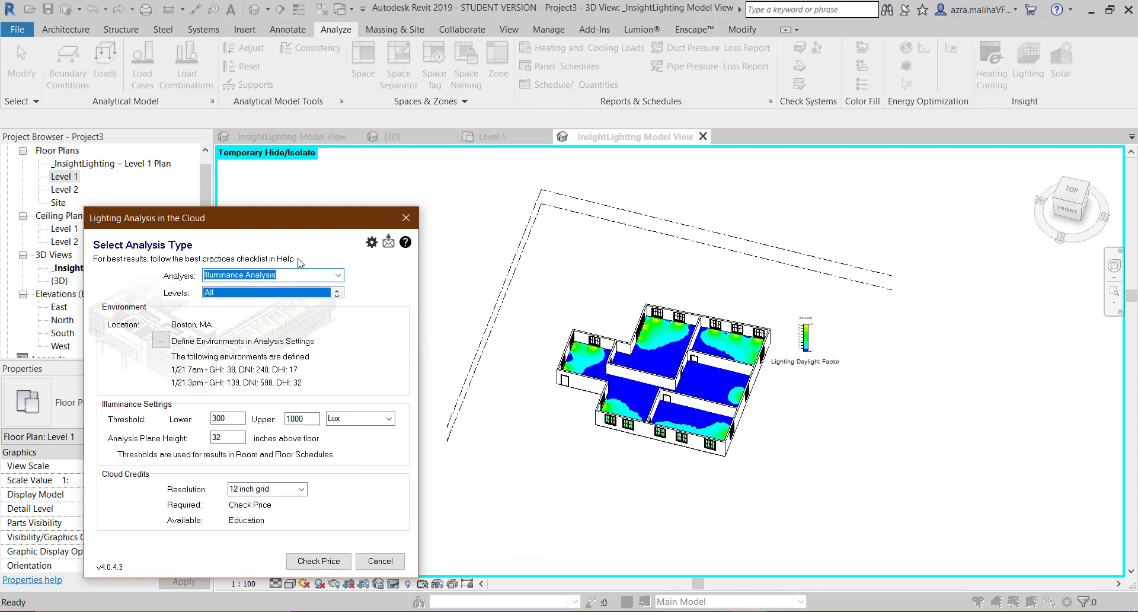
mouse_move(325, 214)
mouse_down()
mouse_move(343, 222)
mouse_move(607, 190)
mouse_move(313, 199)
mouse_up()
drag(382, 197, 538, 183)
click(589, 188)
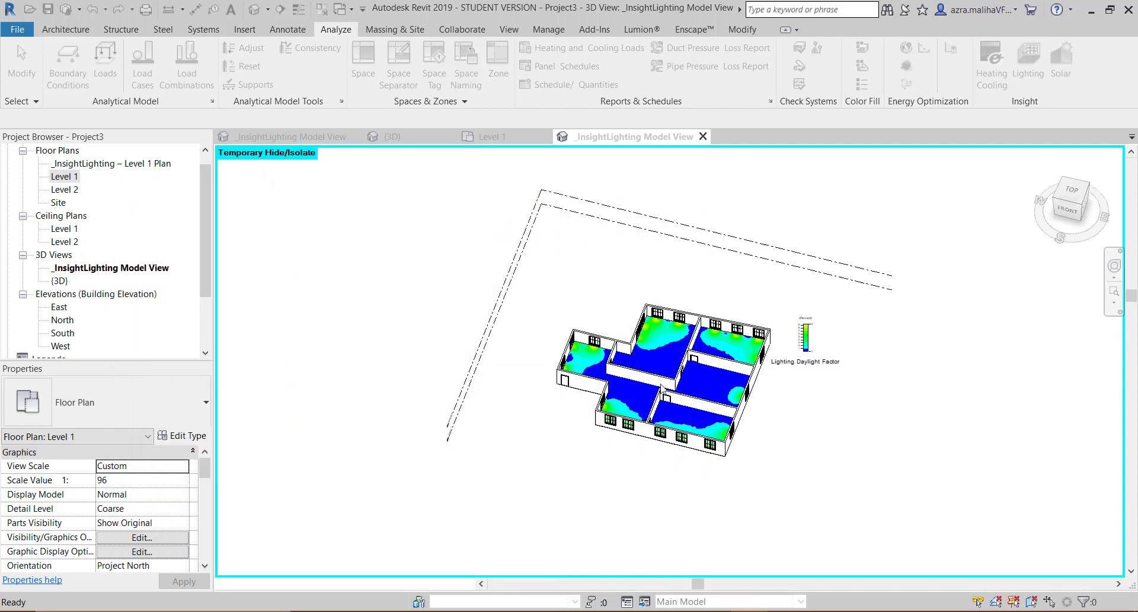
scroll(691, 354, up, 2)
scroll(687, 355, up, 4)
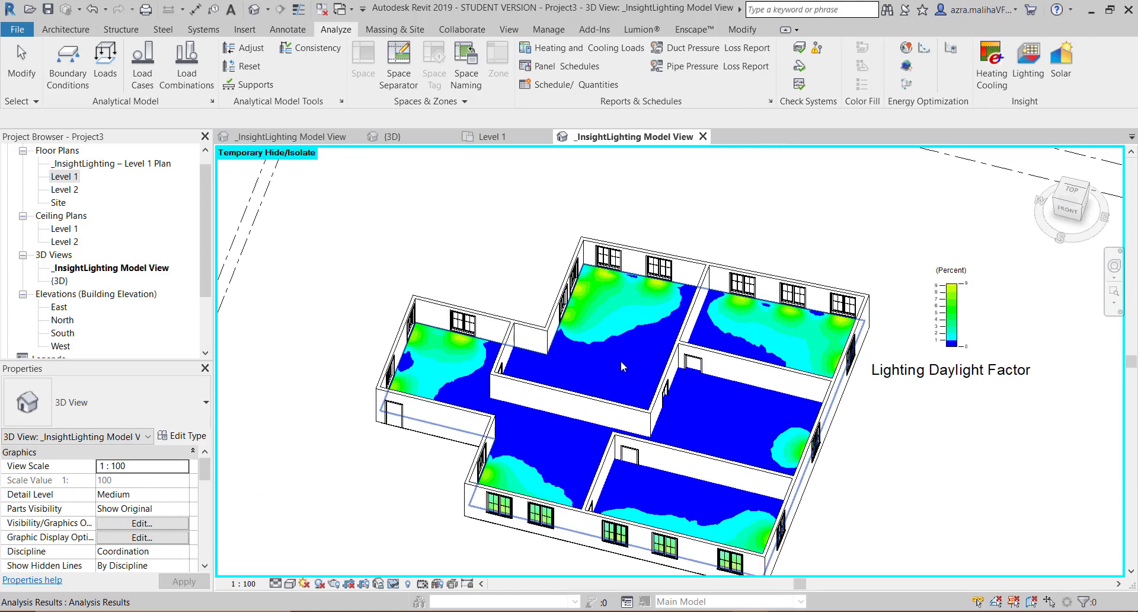
scroll(1026, 320, up, 3)
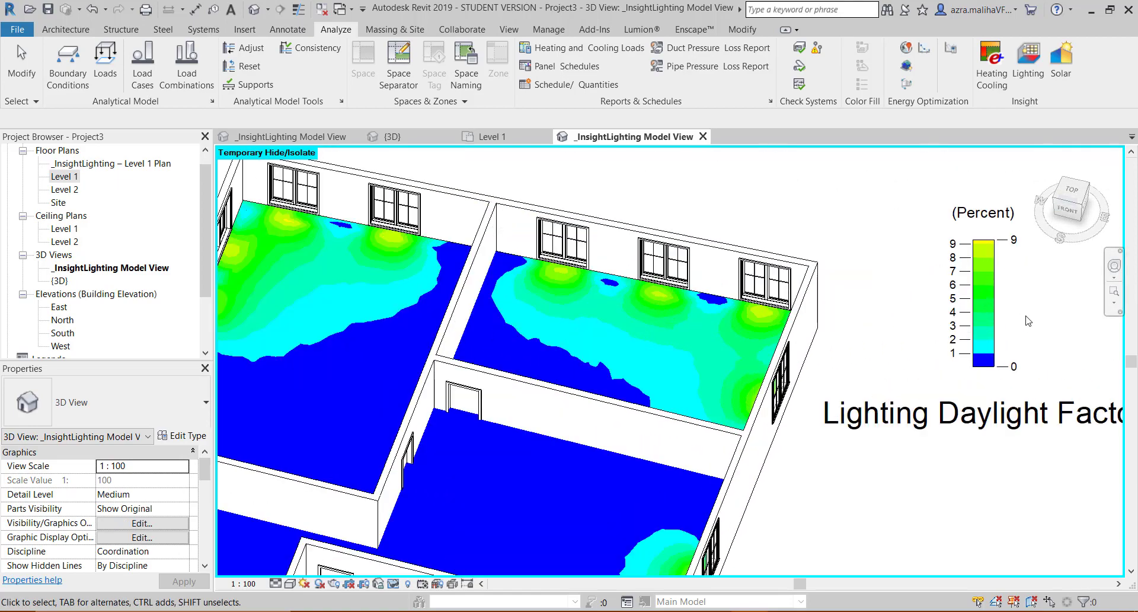
scroll(762, 295, down, 6)
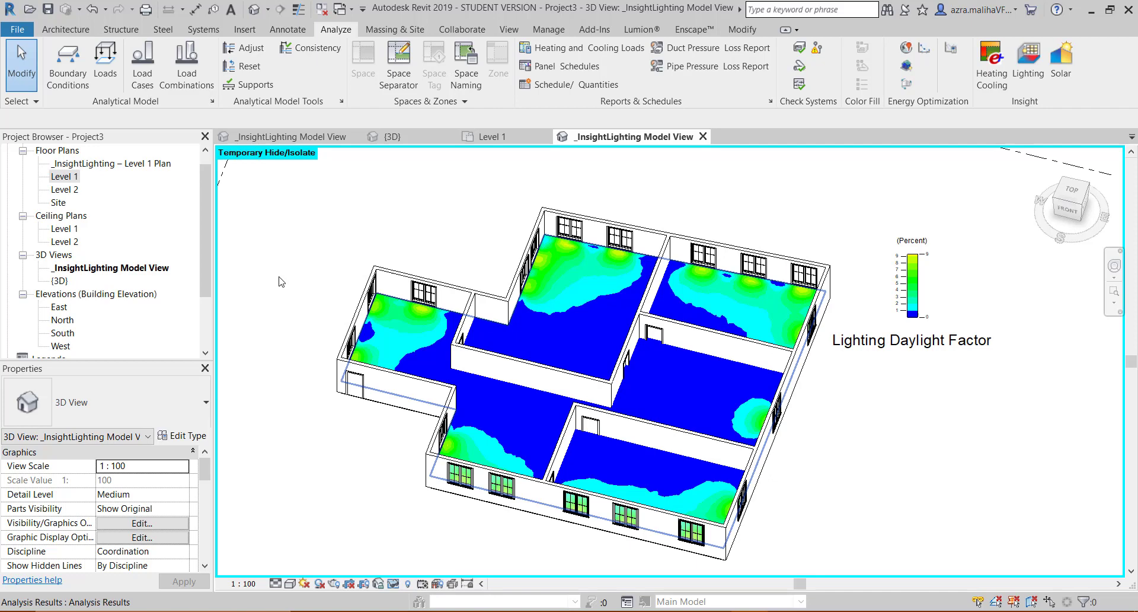
Open _InsightLighting – Level 1 Plan, return to the _InsightLighting Model View, and view it from TOP.
click(155, 163)
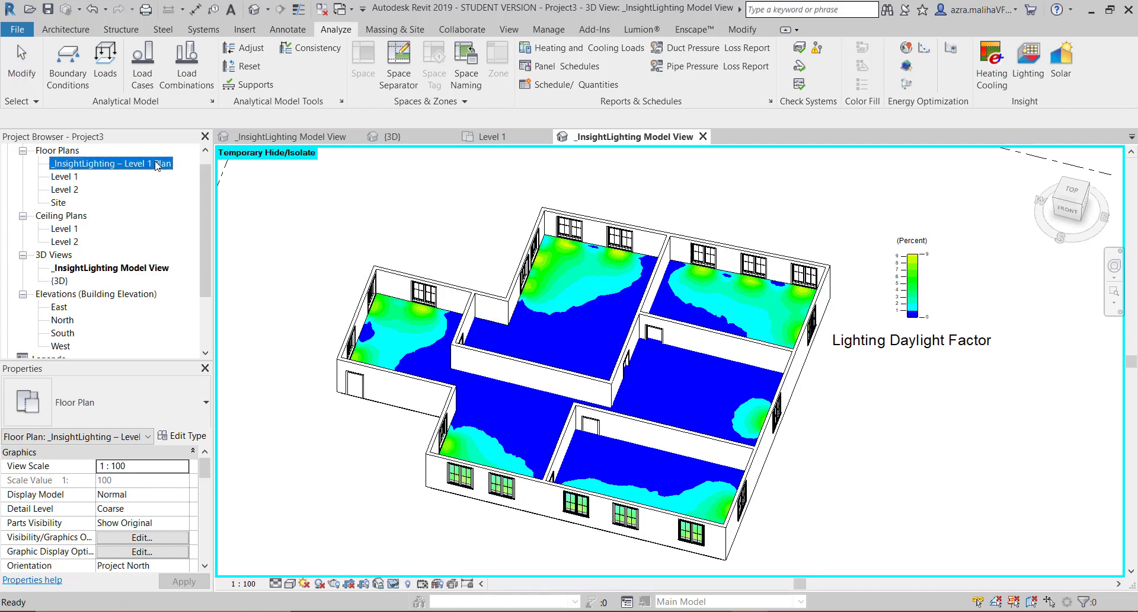
double_click(159, 164)
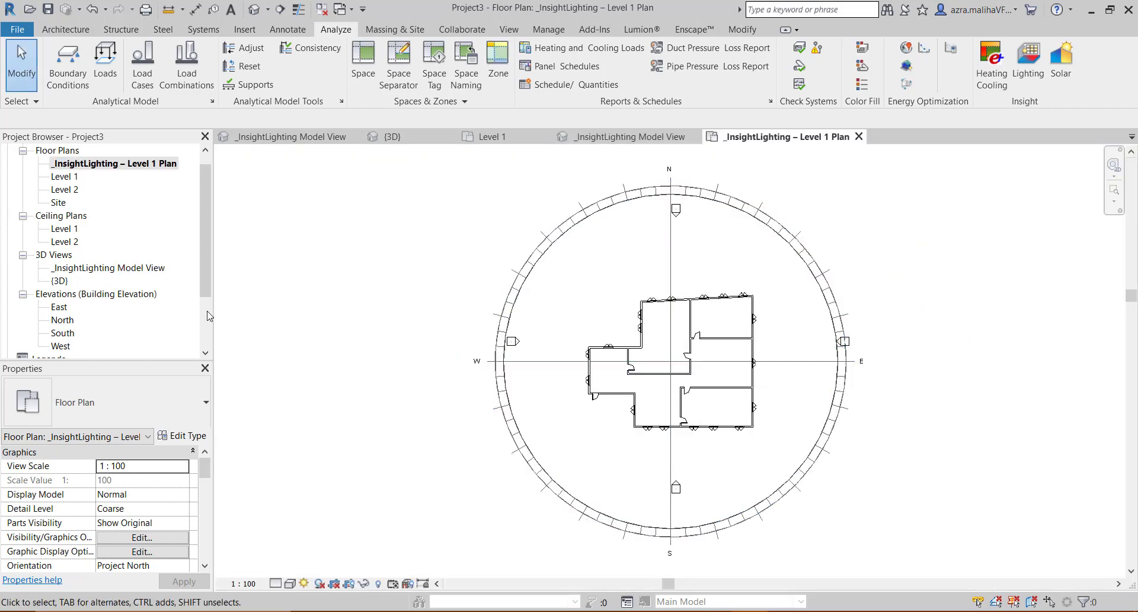
double_click(151, 268)
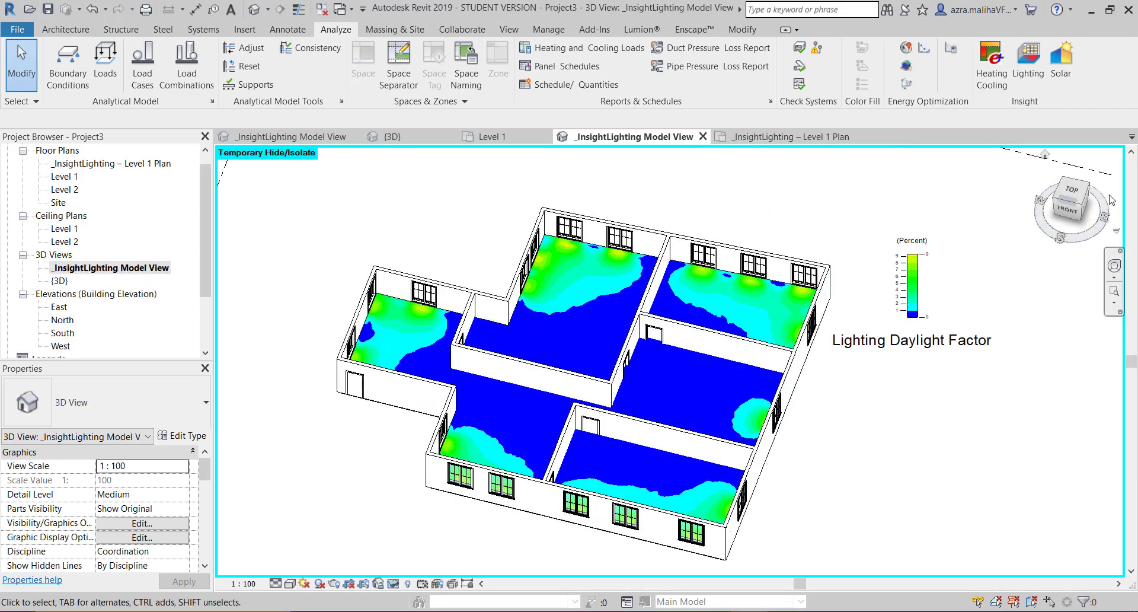
click(1072, 190)
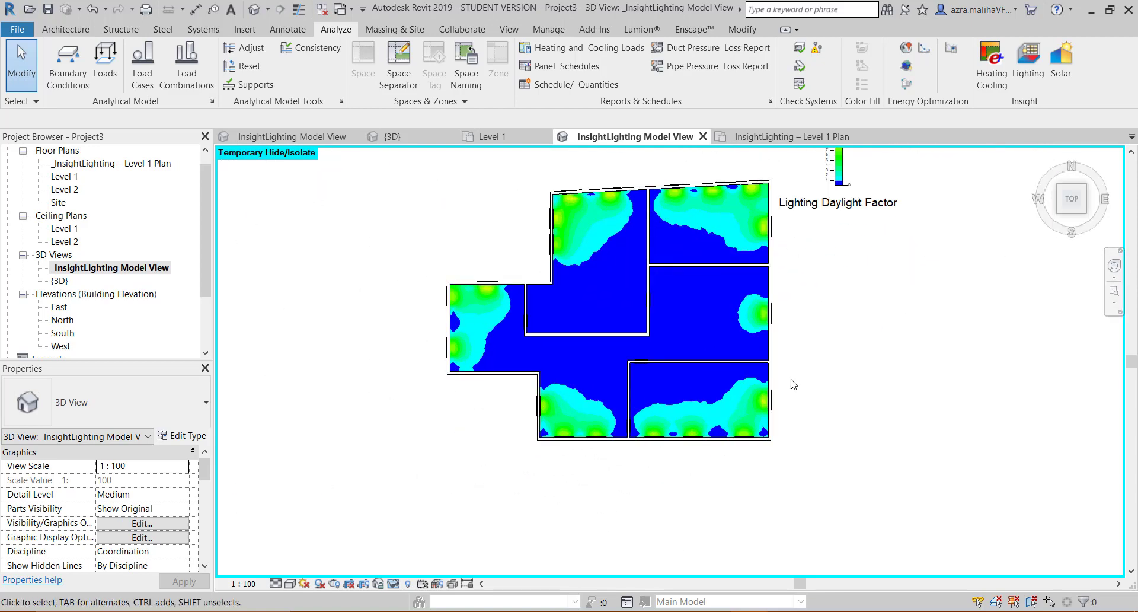
Centre the daylight factor plan in view and launch Insight Lighting from the Analyze tab.
middle_drag(793, 386, 798, 426)
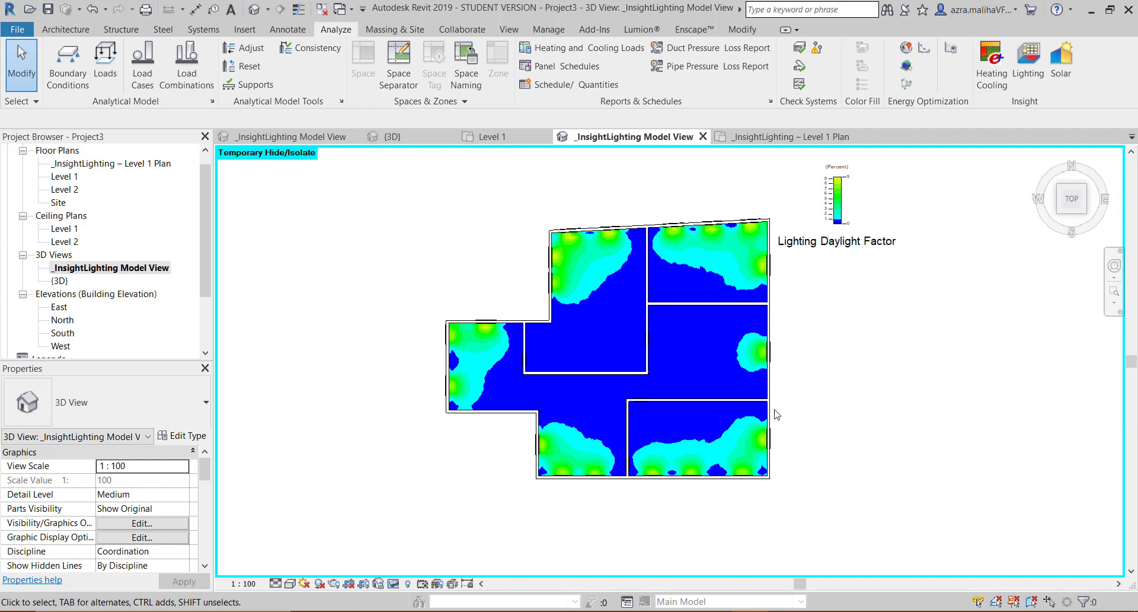
scroll(719, 407, up, 2)
scroll(660, 295, down, 1)
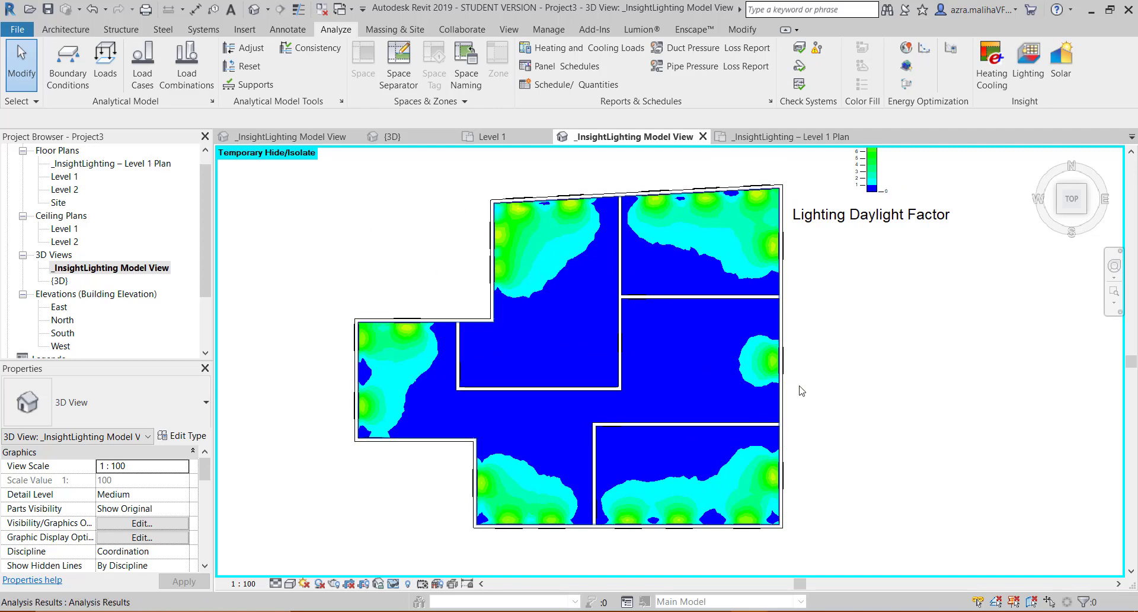
mouse_move(694, 404)
middle_down()
mouse_move(777, 402)
mouse_move(697, 413)
middle_up()
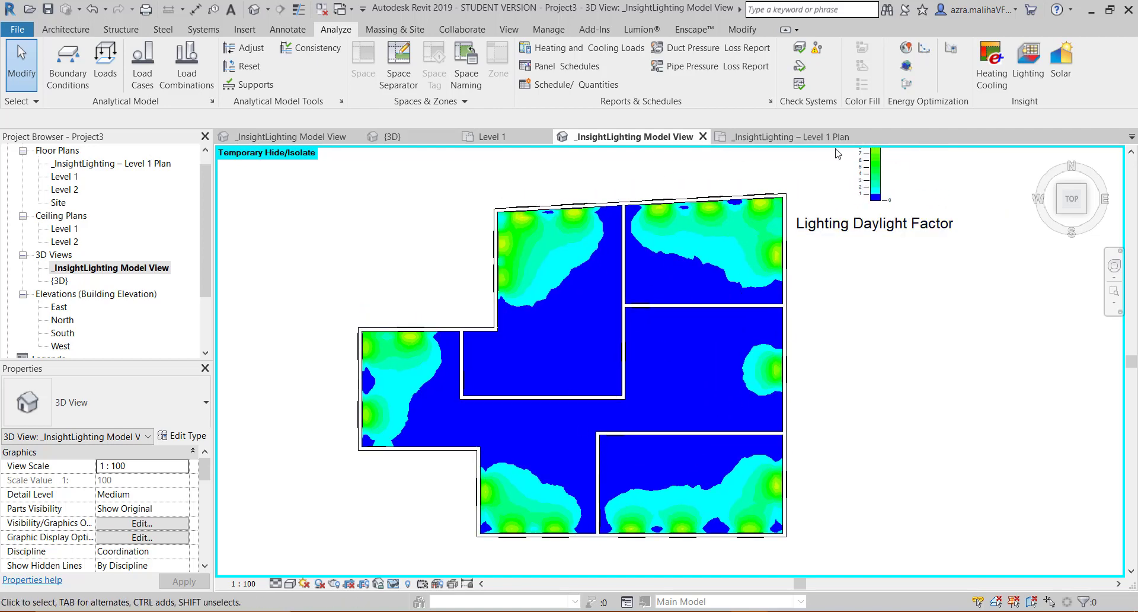
click(1029, 62)
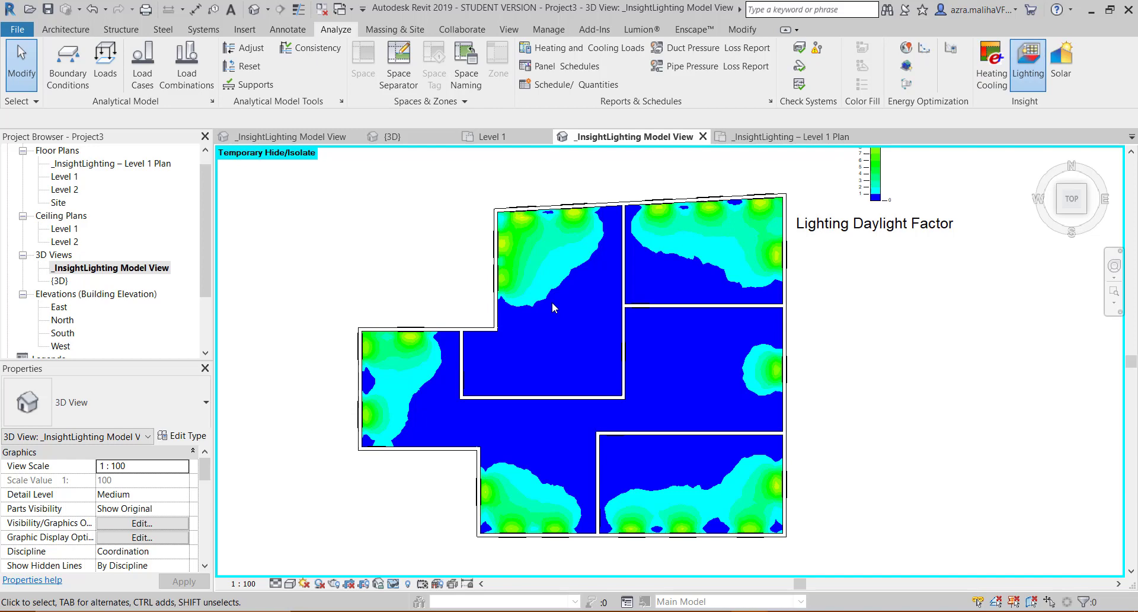
Choose Run New Analysis and limit the new analysis to Level 1.
click(583, 247)
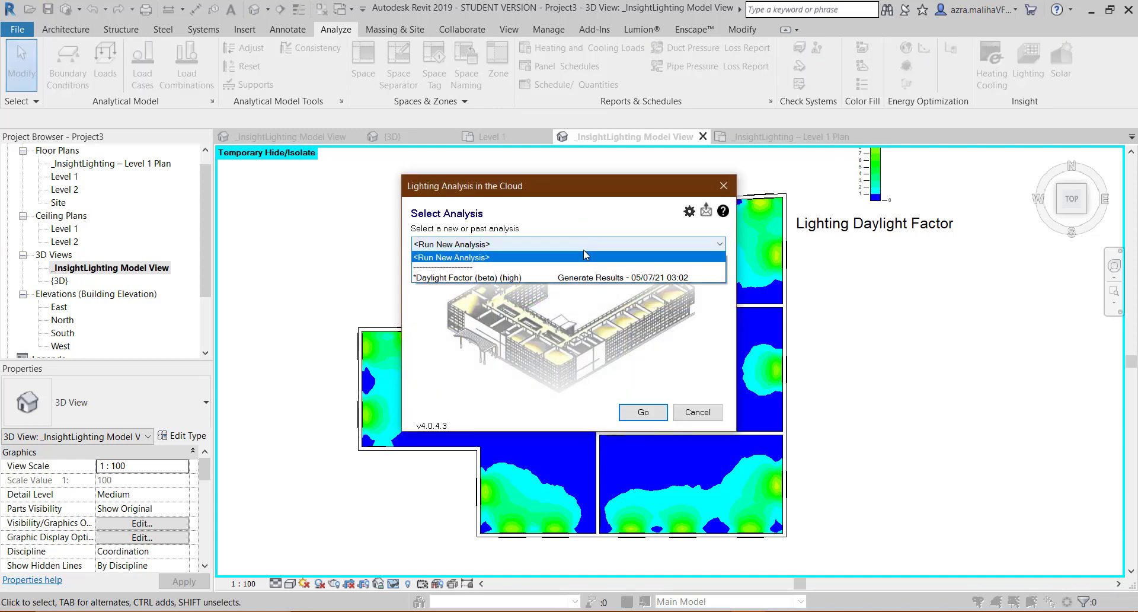
click(527, 257)
click(645, 411)
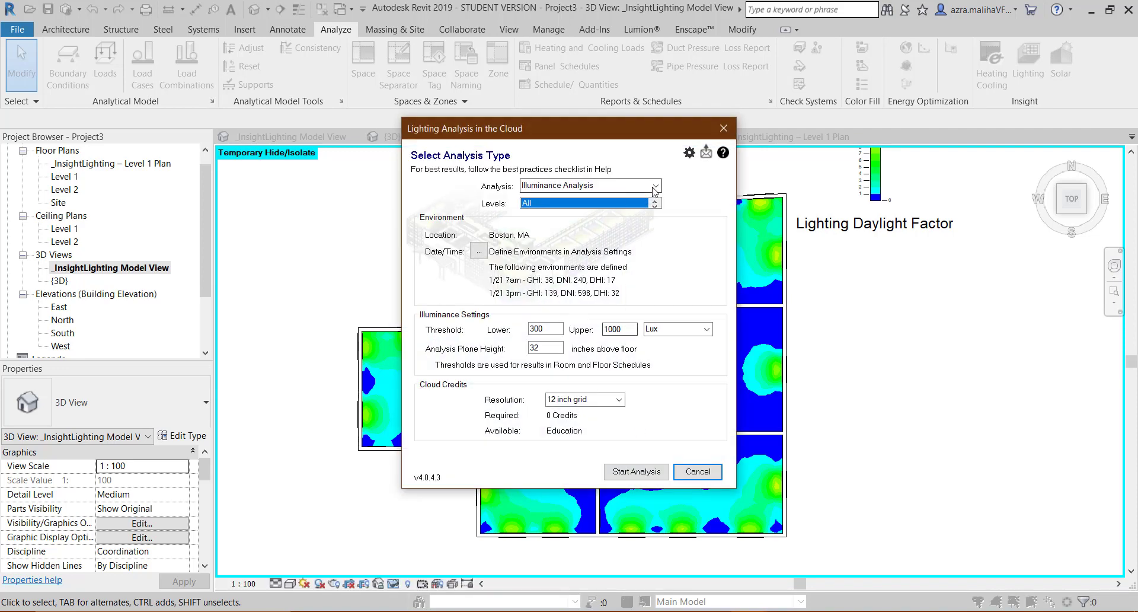
click(655, 205)
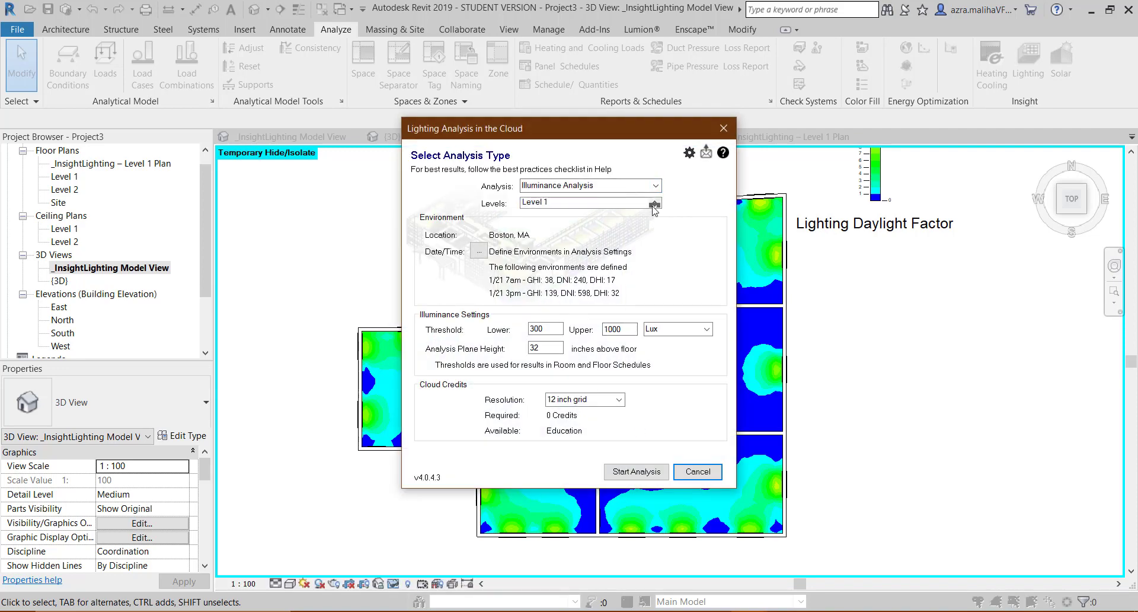
mouse_move(535, 226)
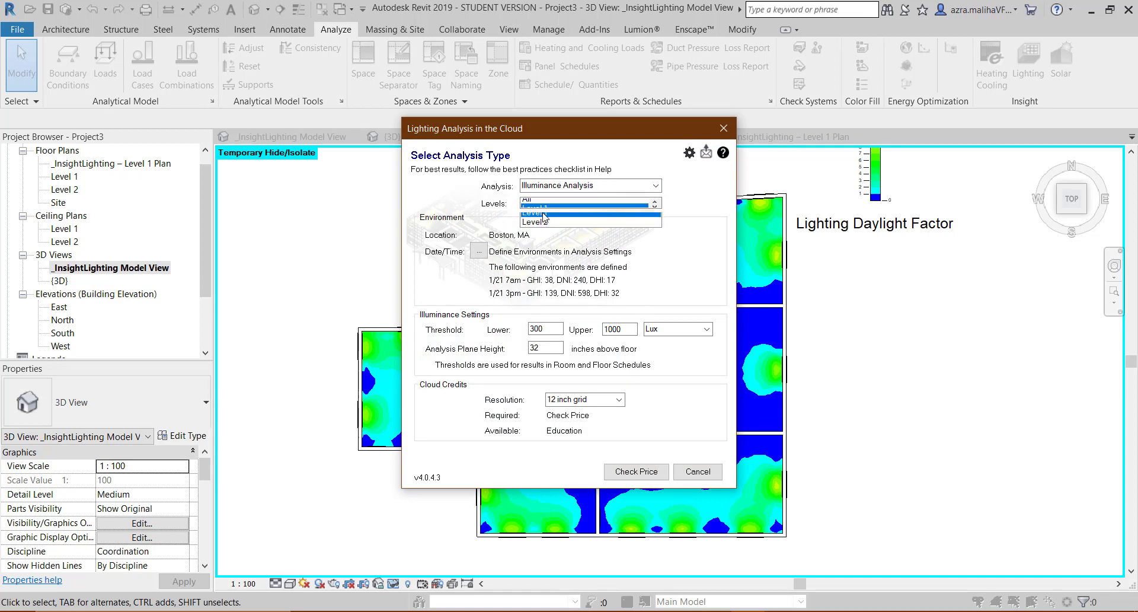
click(542, 213)
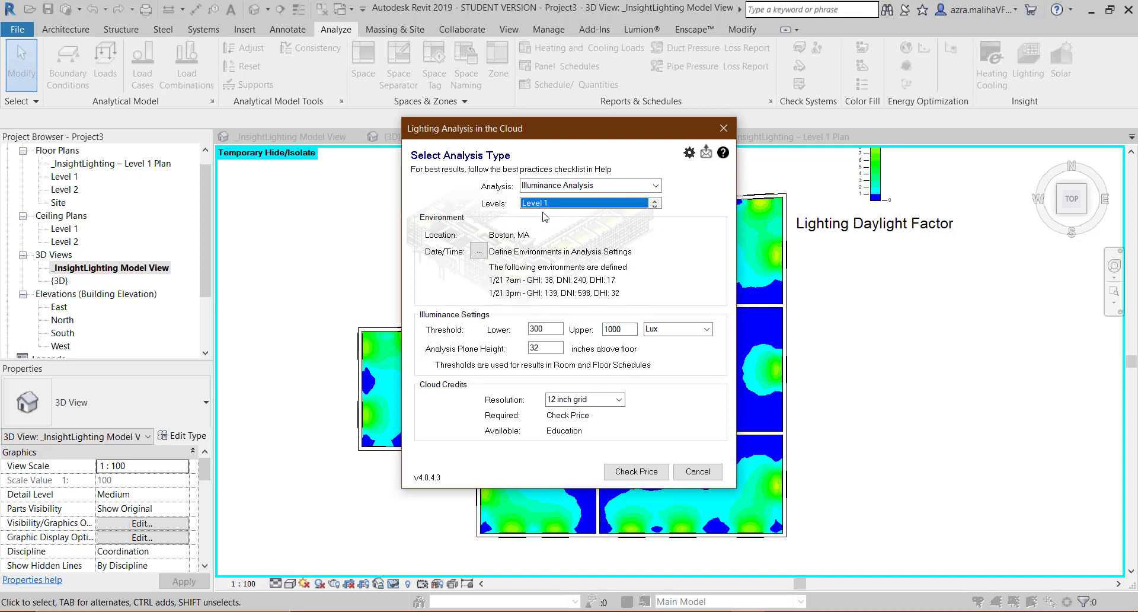
Change the sky model in the analysis date and time settings.
click(478, 251)
click(680, 242)
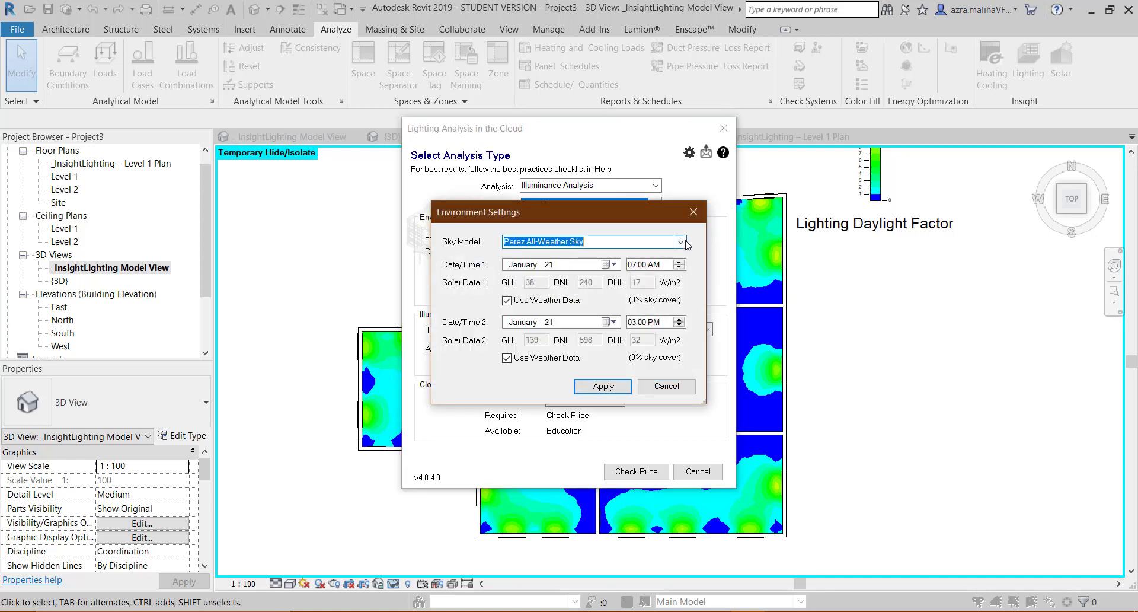
click(593, 288)
click(693, 214)
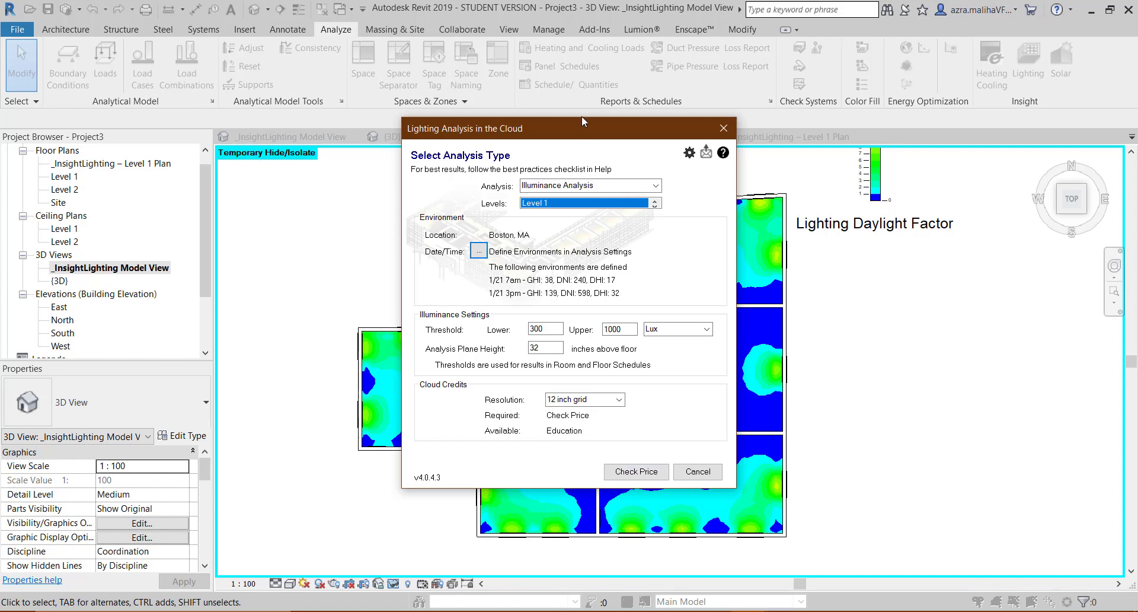
Check the cloud credit price and start the Illuminance Analysis.
drag(587, 128, 606, 155)
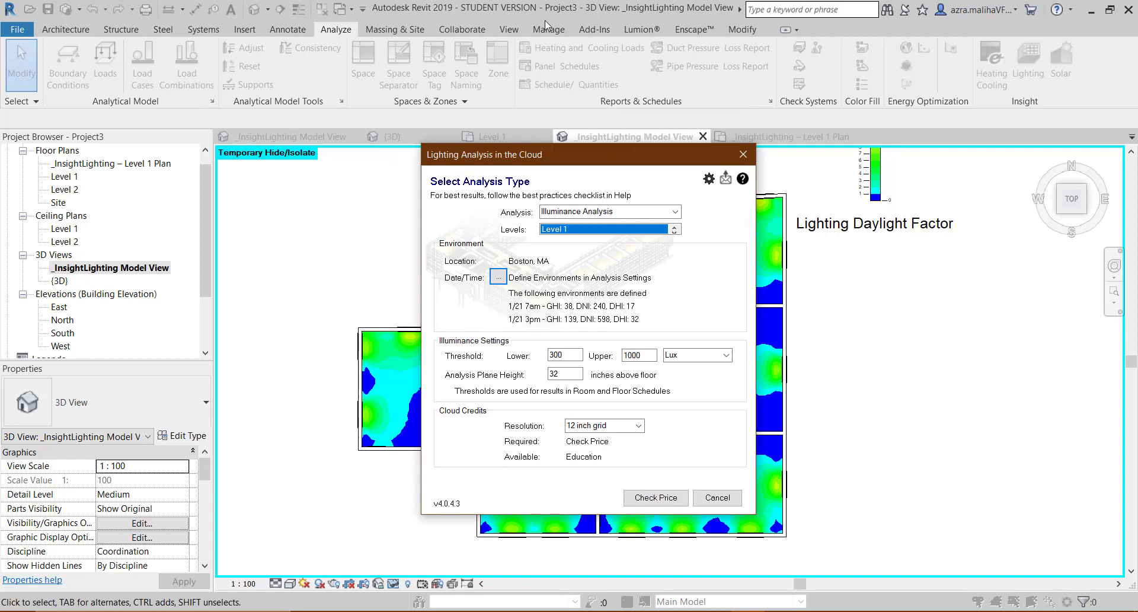
click(674, 501)
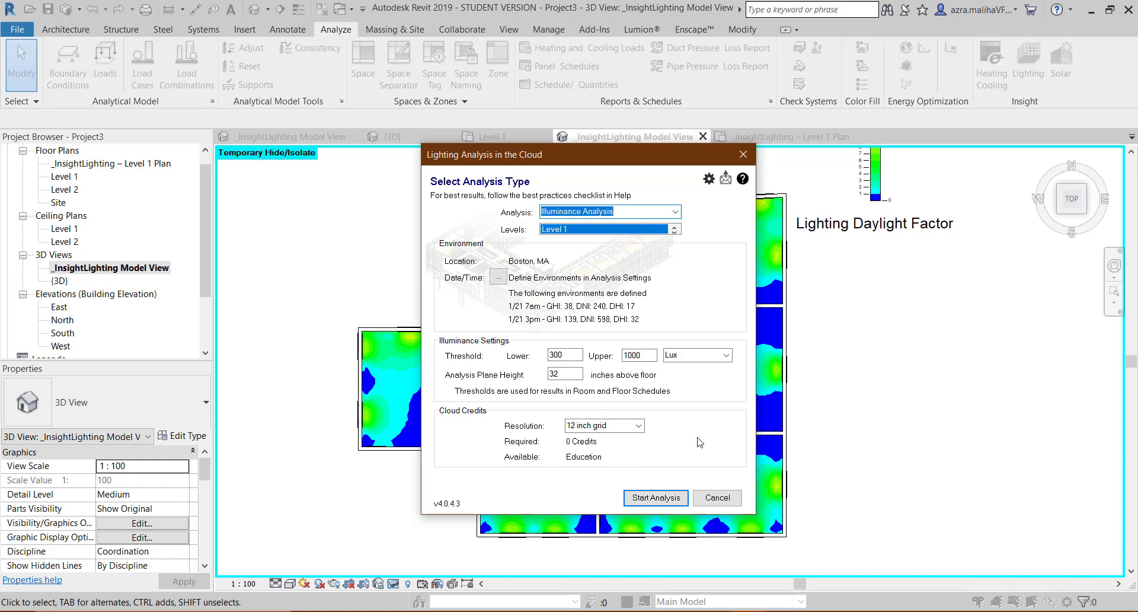
click(657, 499)
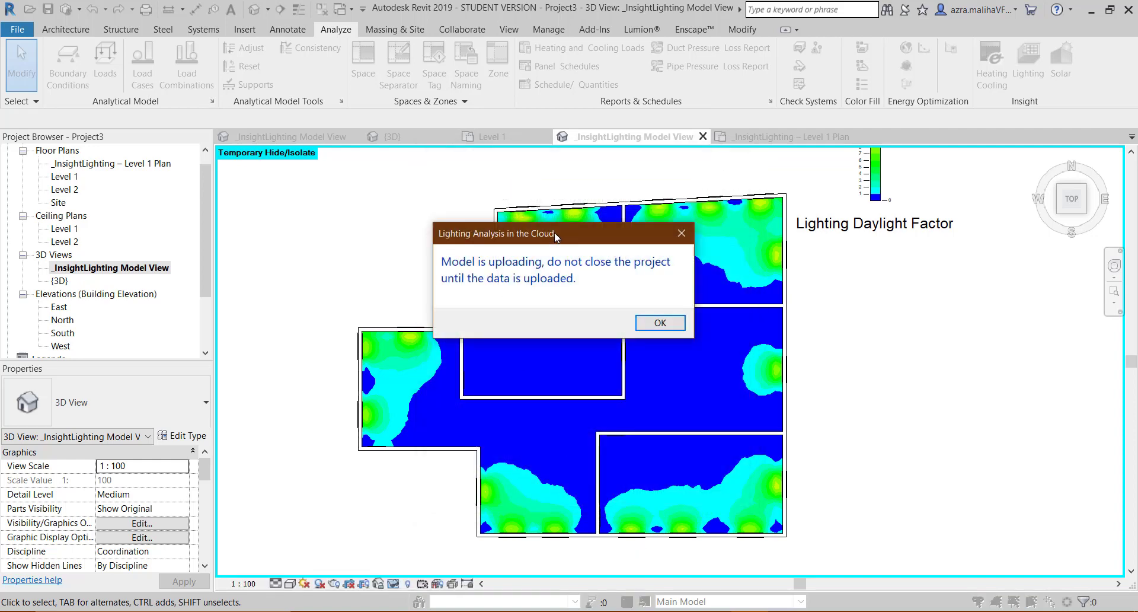
Acknowledge the model upload message and save the project with the queued analysis.
drag(554, 232, 619, 250)
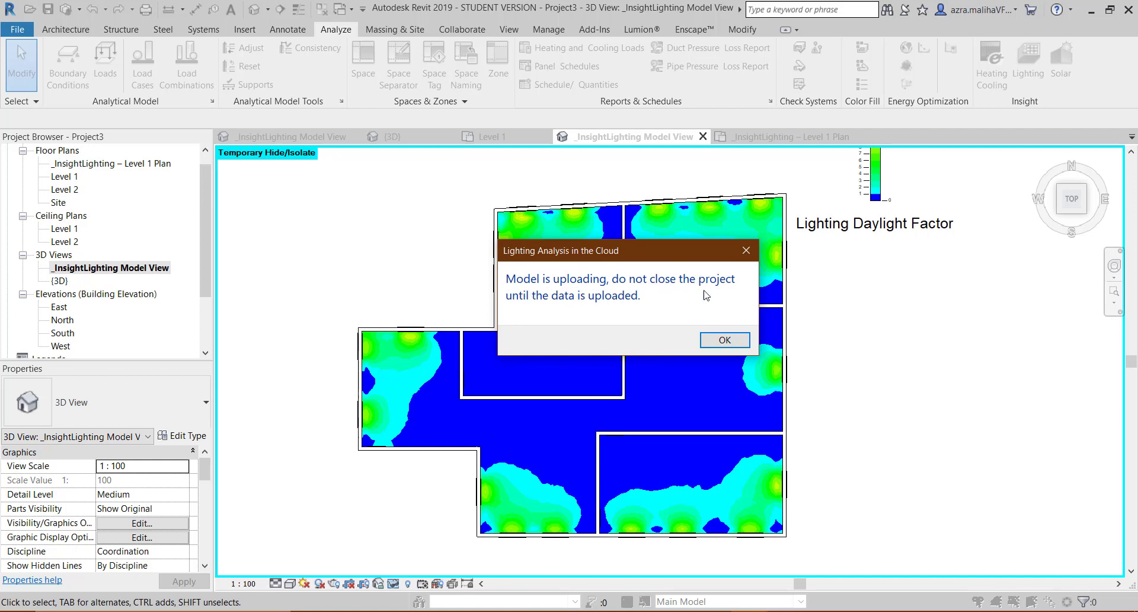
drag(571, 255, 578, 263)
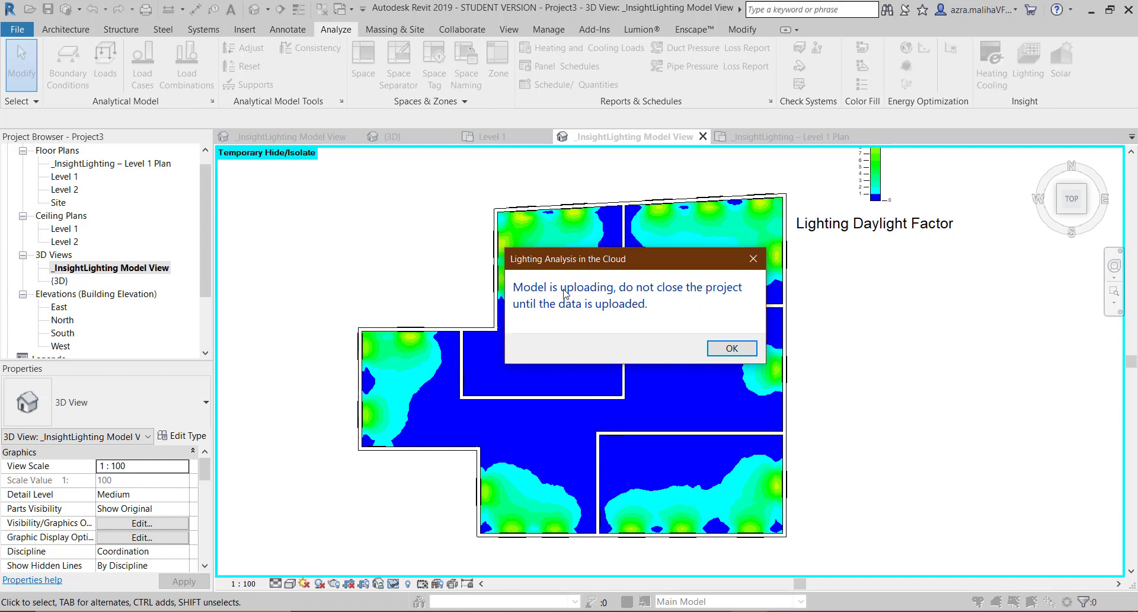
drag(668, 264, 675, 265)
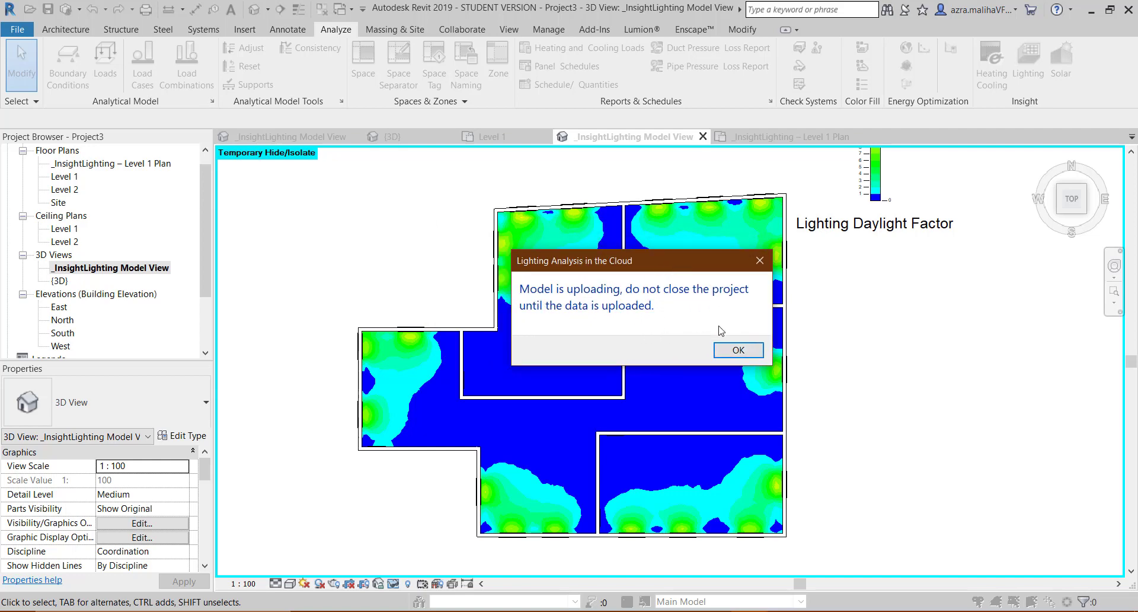
click(741, 353)
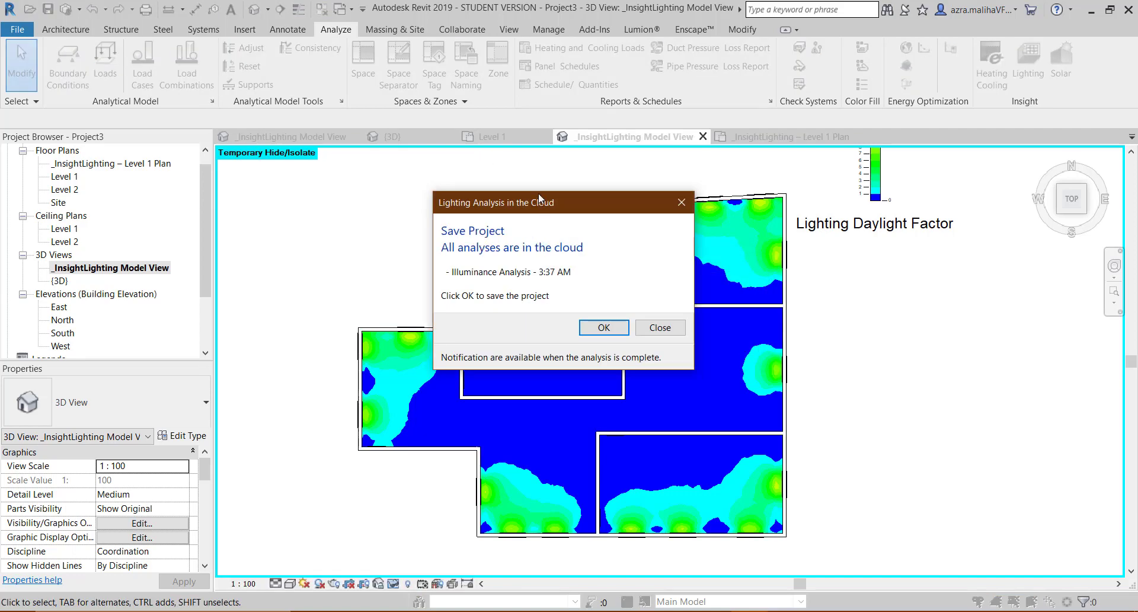
drag(539, 199, 609, 215)
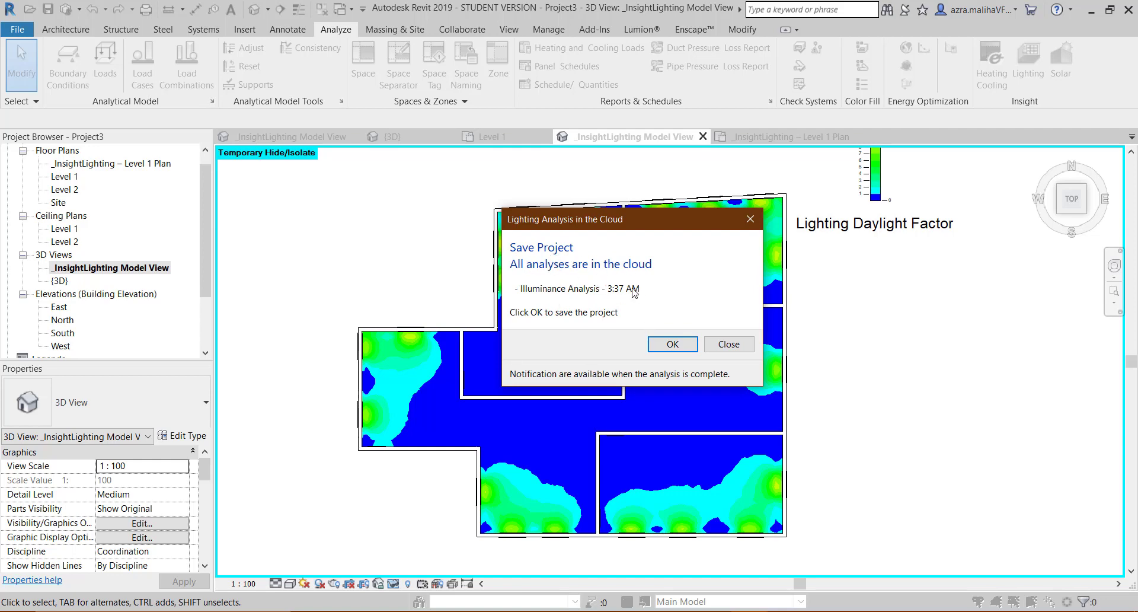
click(684, 345)
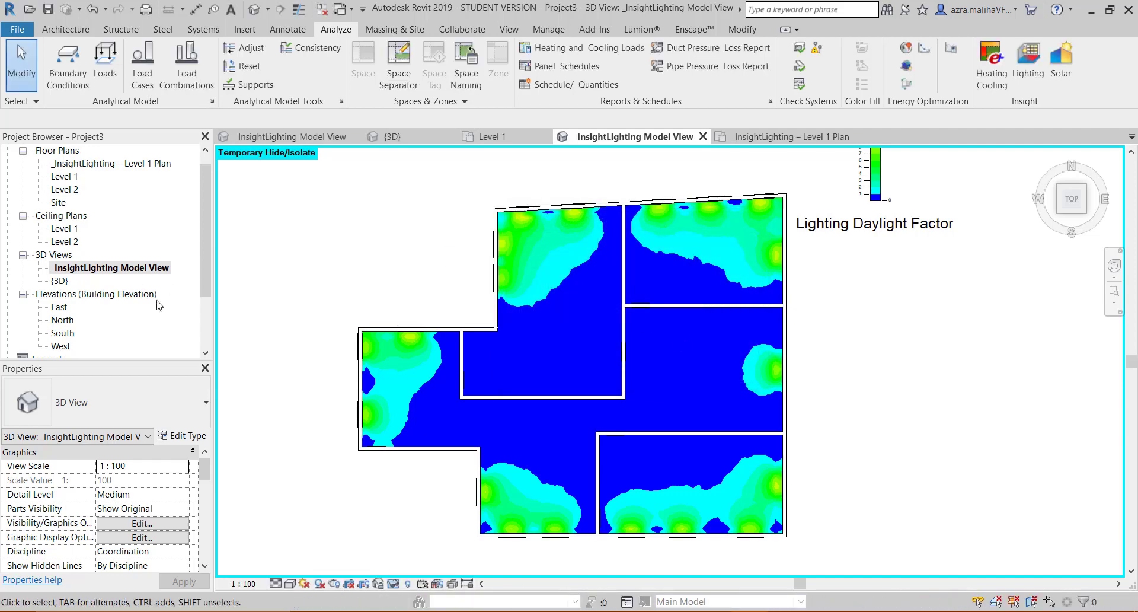
Open the default {3D} view of the building.
double_click(60, 281)
scroll(779, 350, down, 4)
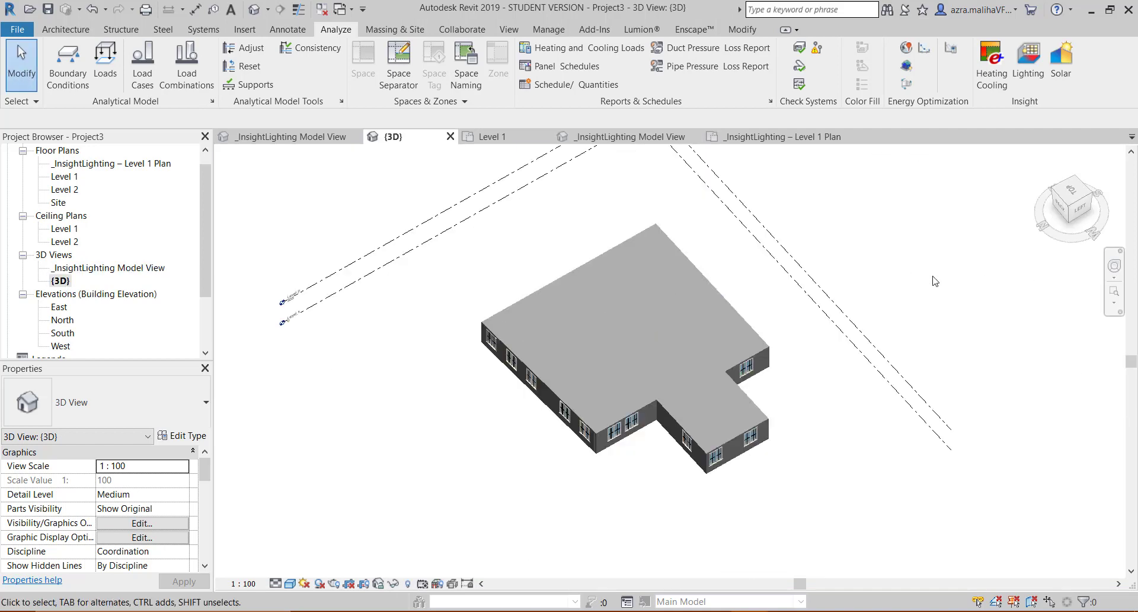
scroll(779, 350, up, 4)
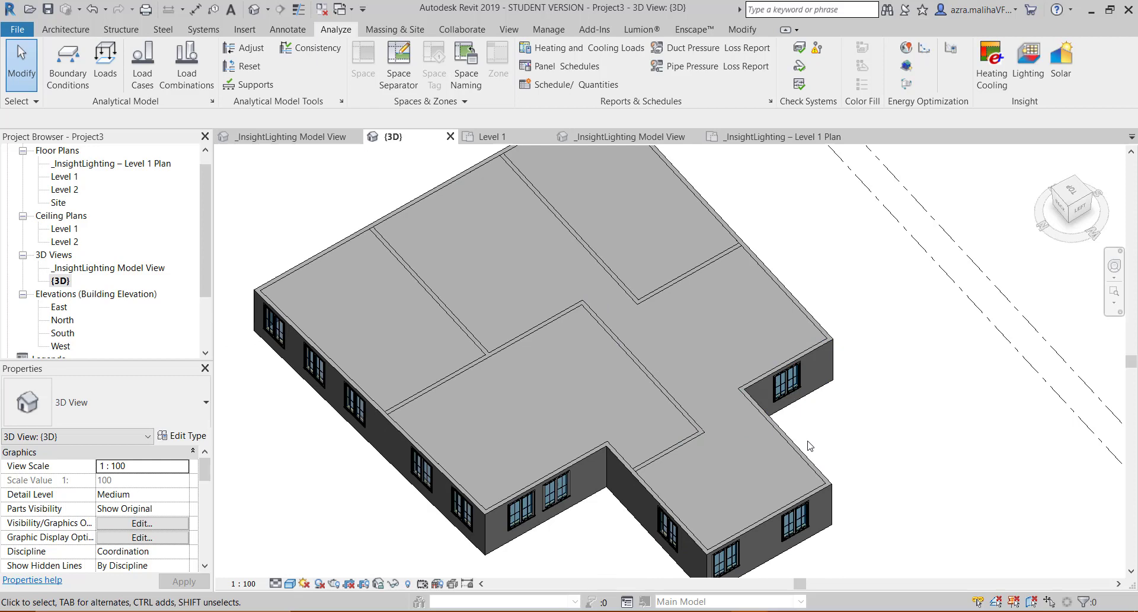
scroll(788, 452, down, 1)
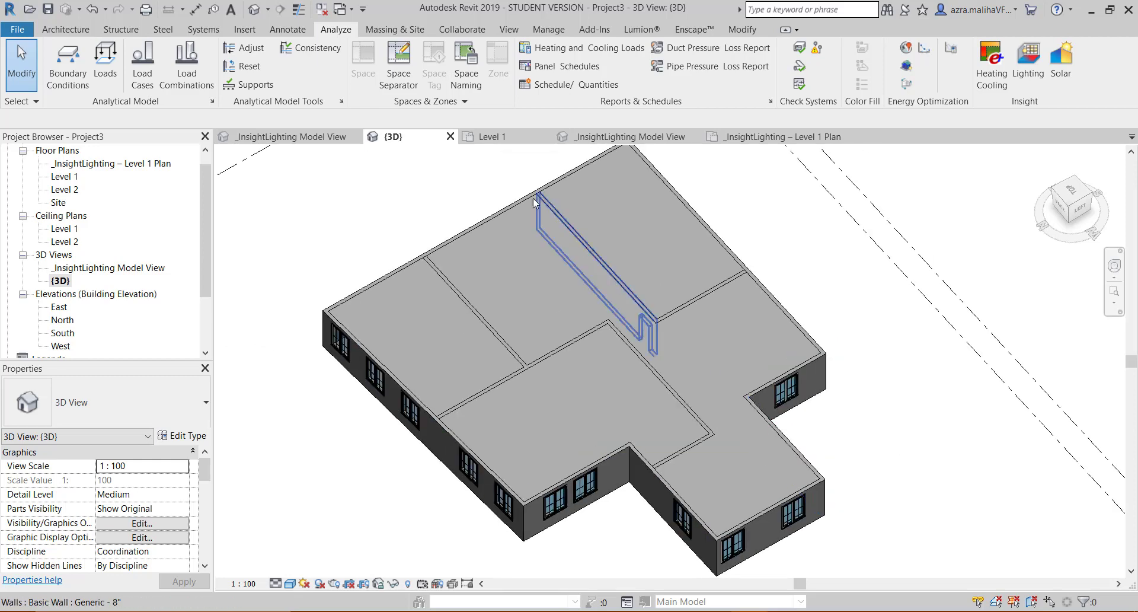
Close the inactive views and switch to the _InsightLighting Model View tab.
click(324, 12)
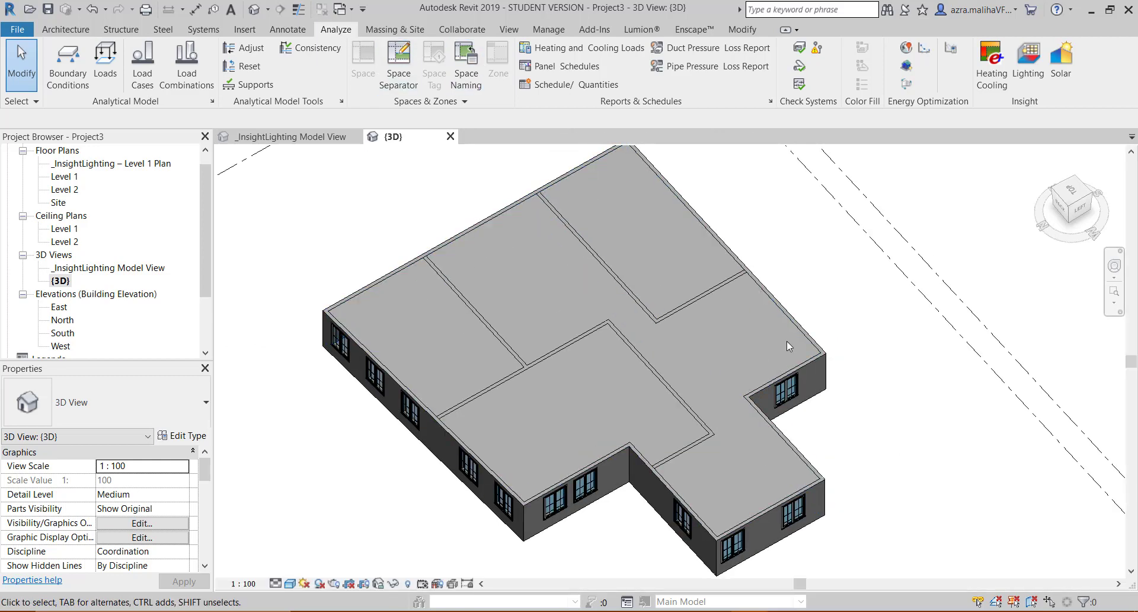
middle_drag(432, 328, 541, 340)
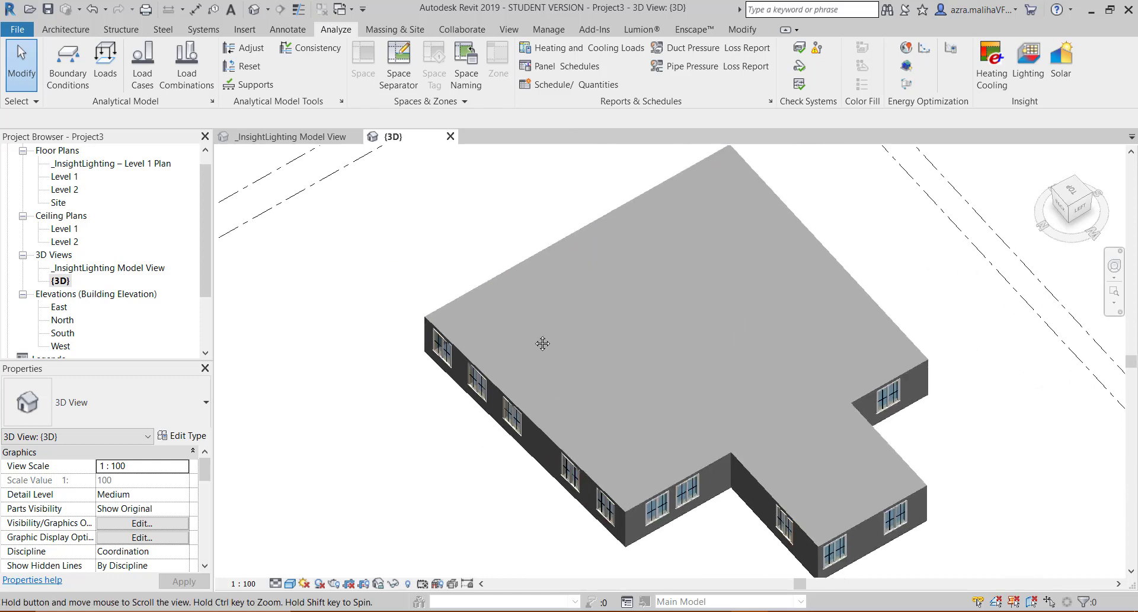
scroll(536, 333, down, 2)
click(279, 140)
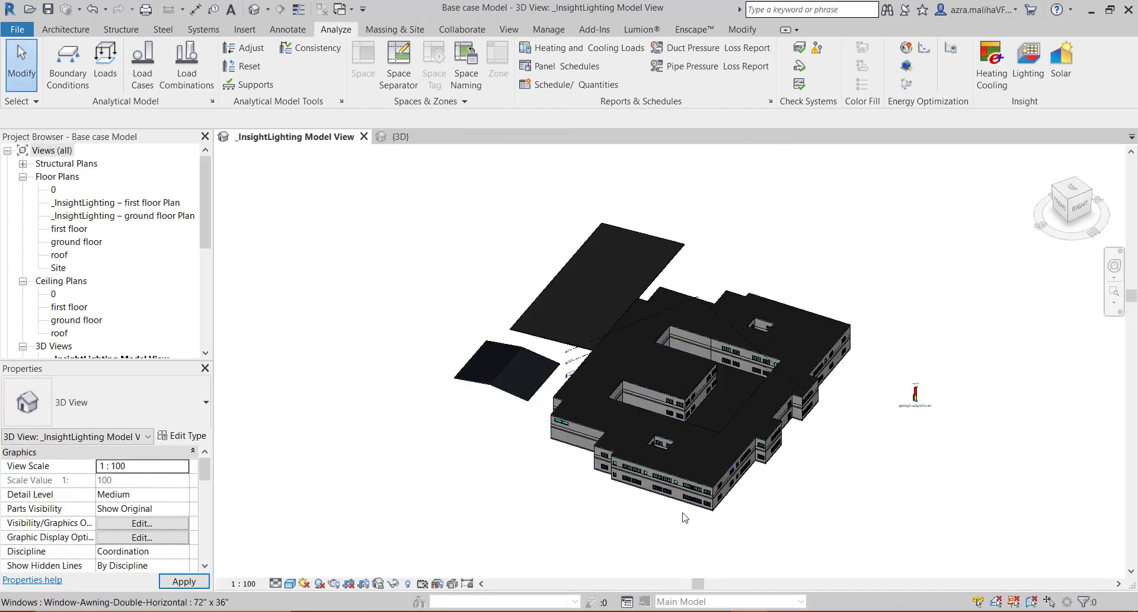
Open the _InsightLighting – first floor Plan and zoom around its daylight factor map.
click(132, 203)
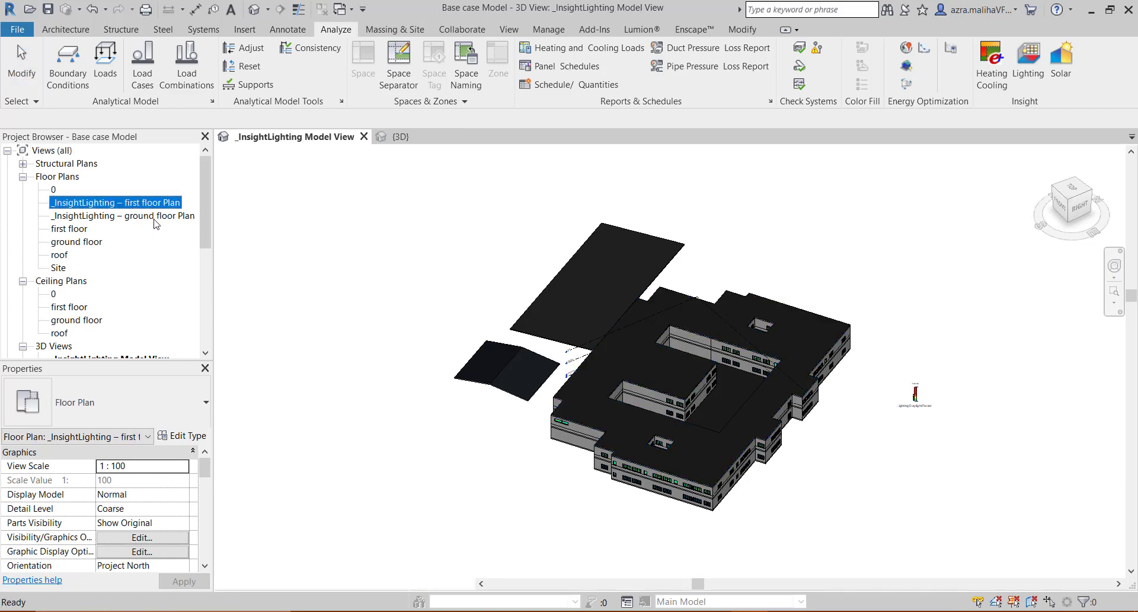
key(Return)
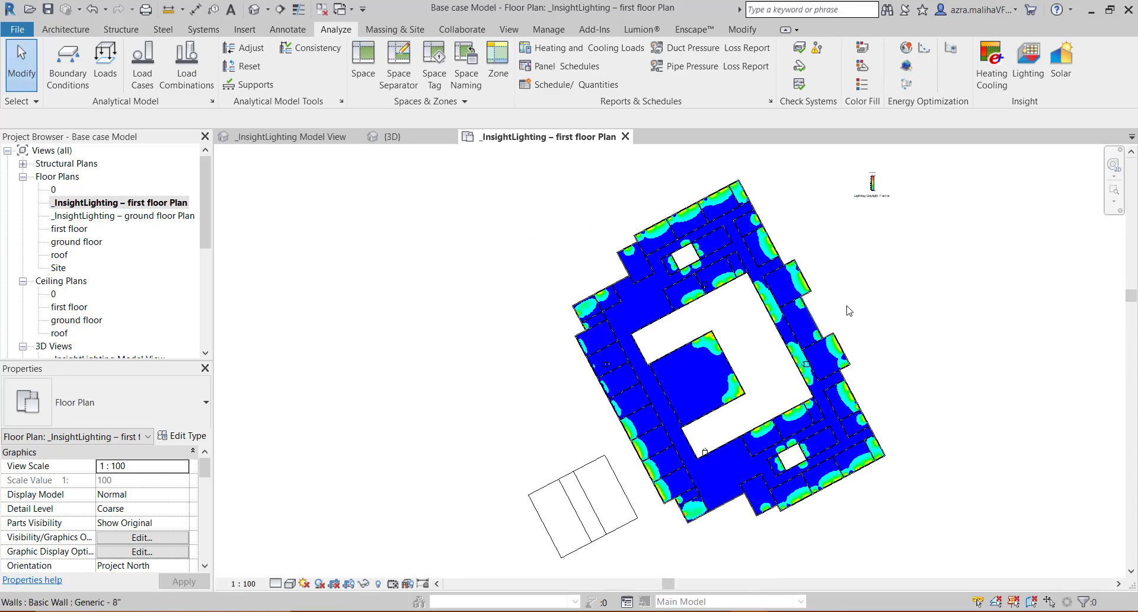
scroll(777, 313, up, 3)
scroll(580, 293, down, 4)
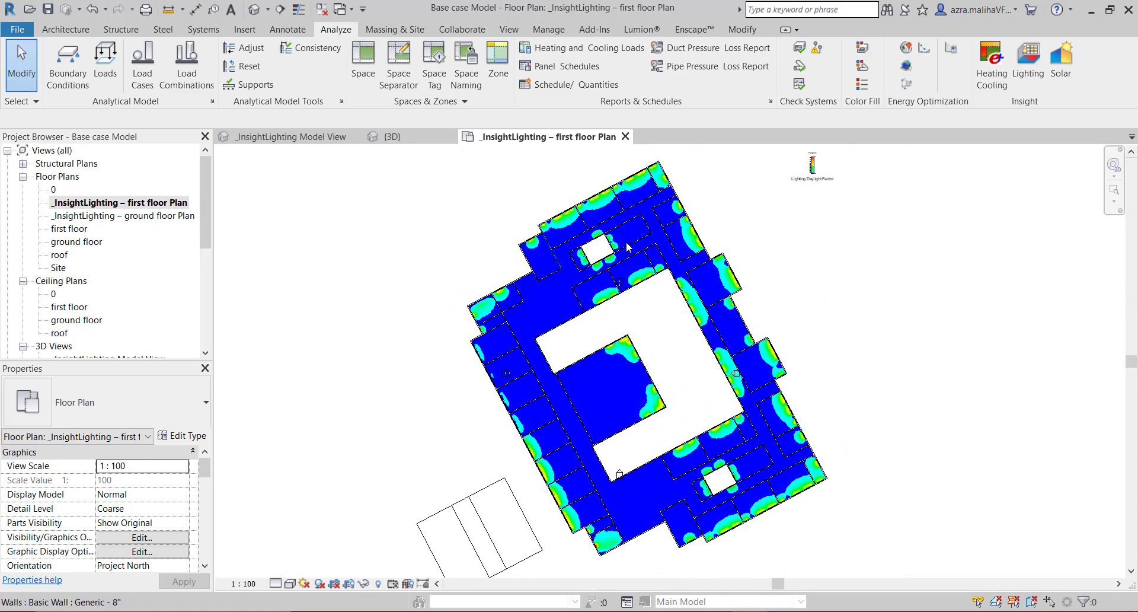
scroll(724, 215, up, 4)
scroll(787, 223, up, 2)
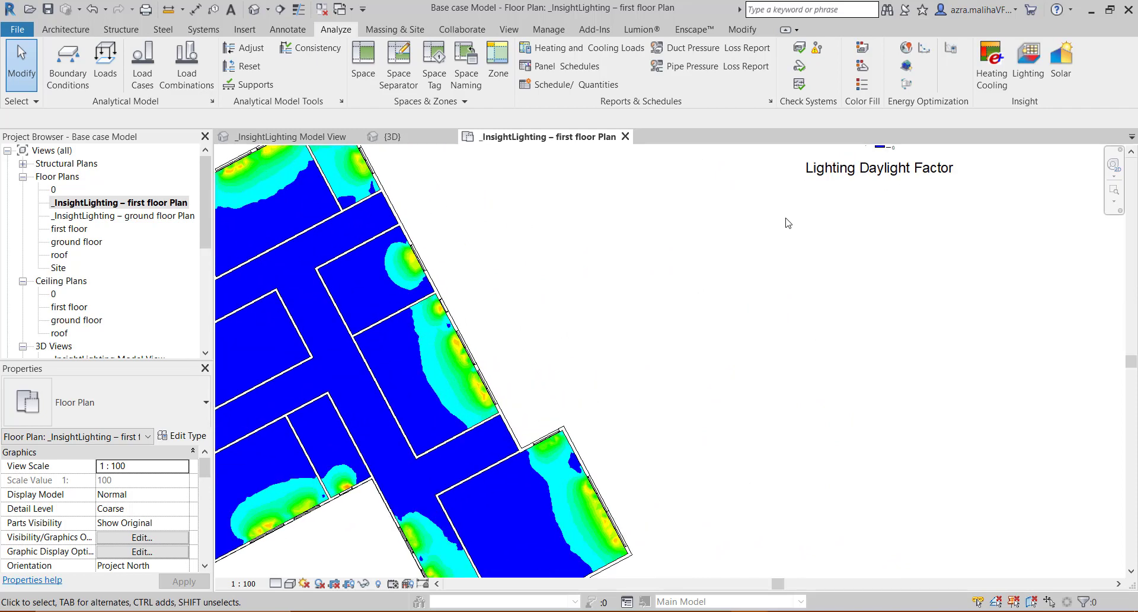
scroll(788, 223, down, 2)
scroll(645, 225, down, 3)
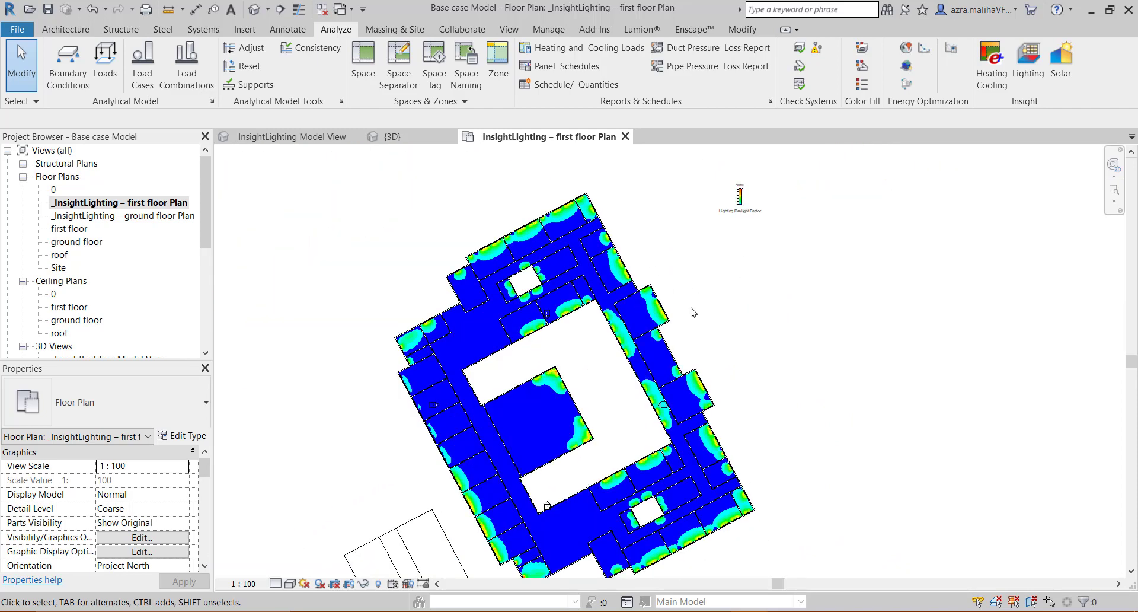
middle_drag(740, 355, 744, 305)
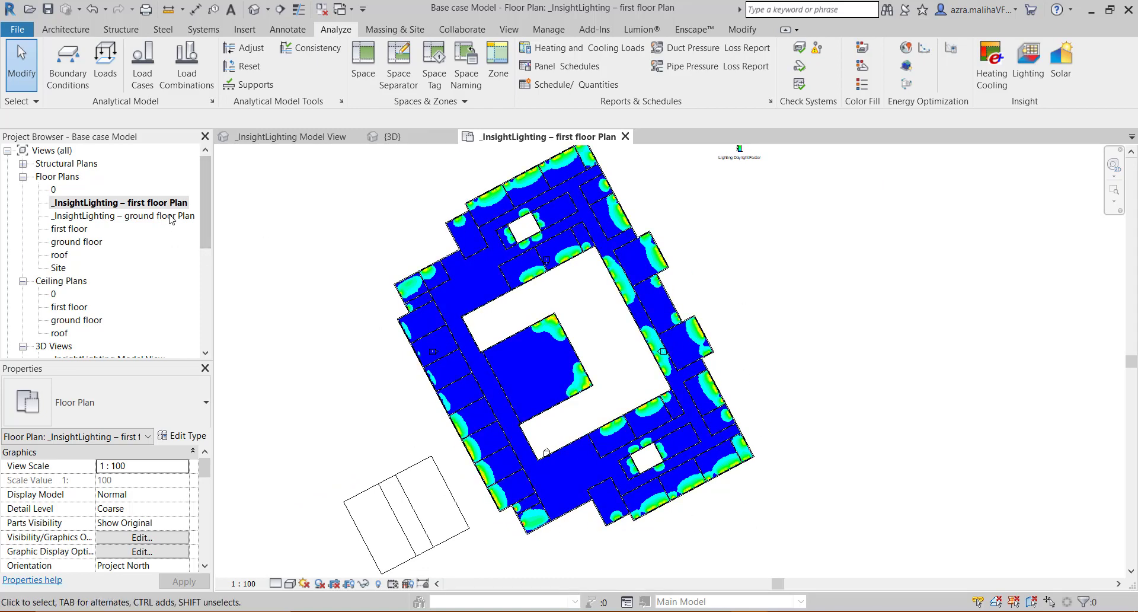
click(201, 293)
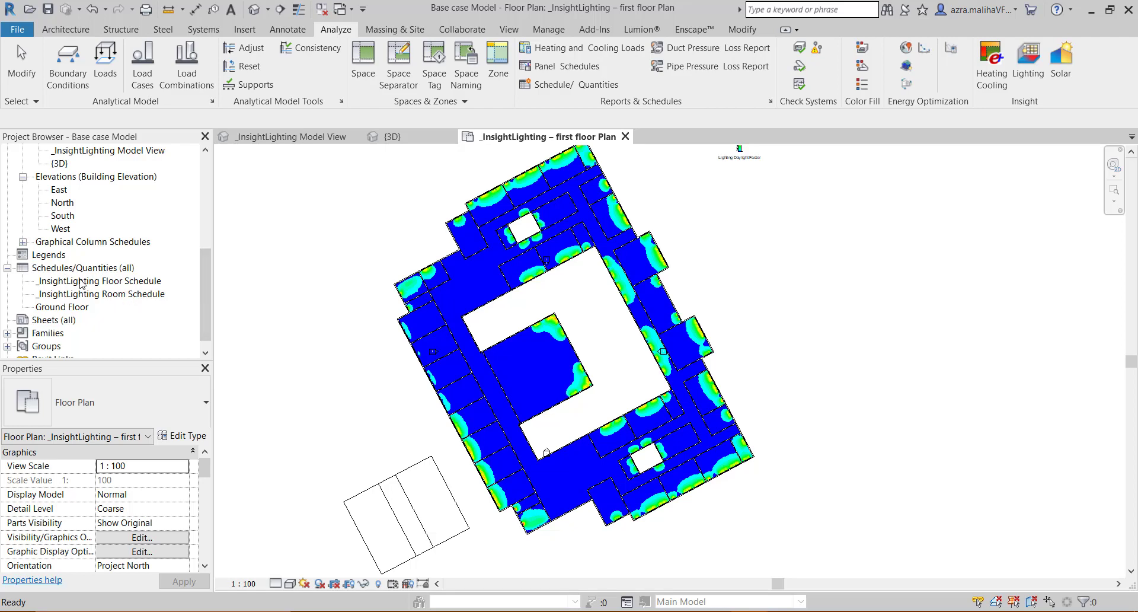
Open the _InsightLighting Room Schedule and review the Building ADF 0.6% results heading.
double_click(100, 294)
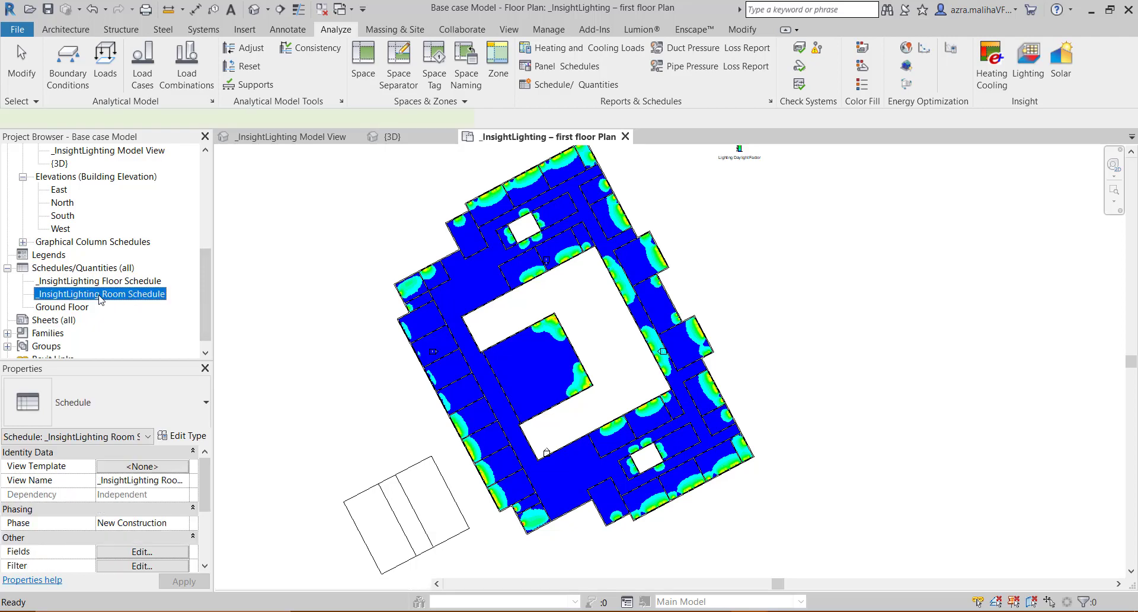
scroll(472, 251, down, 5)
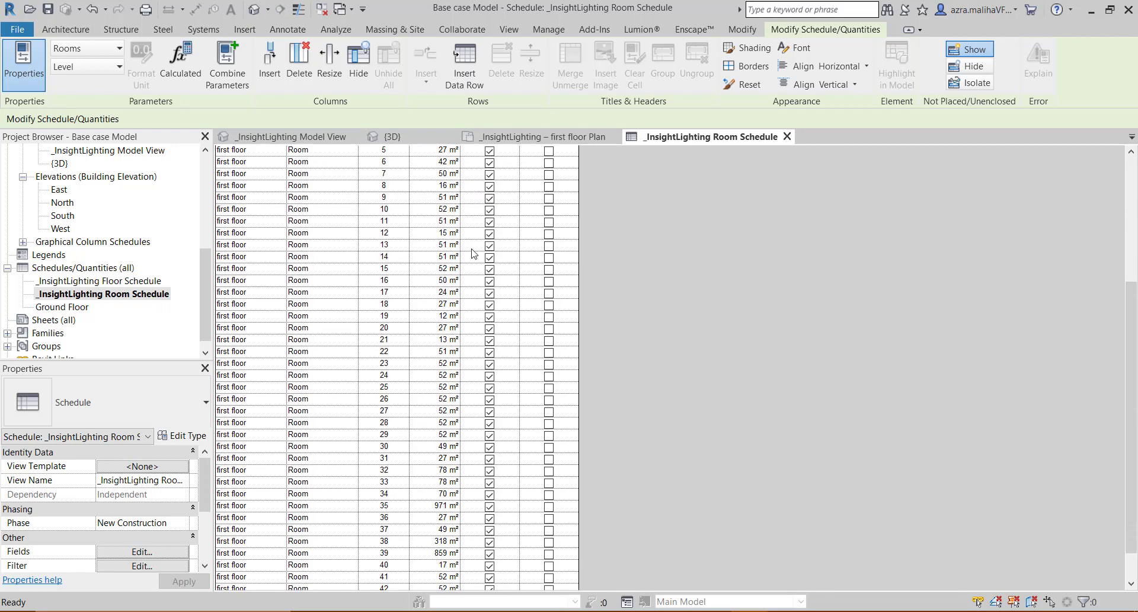
scroll(460, 513, up, 5)
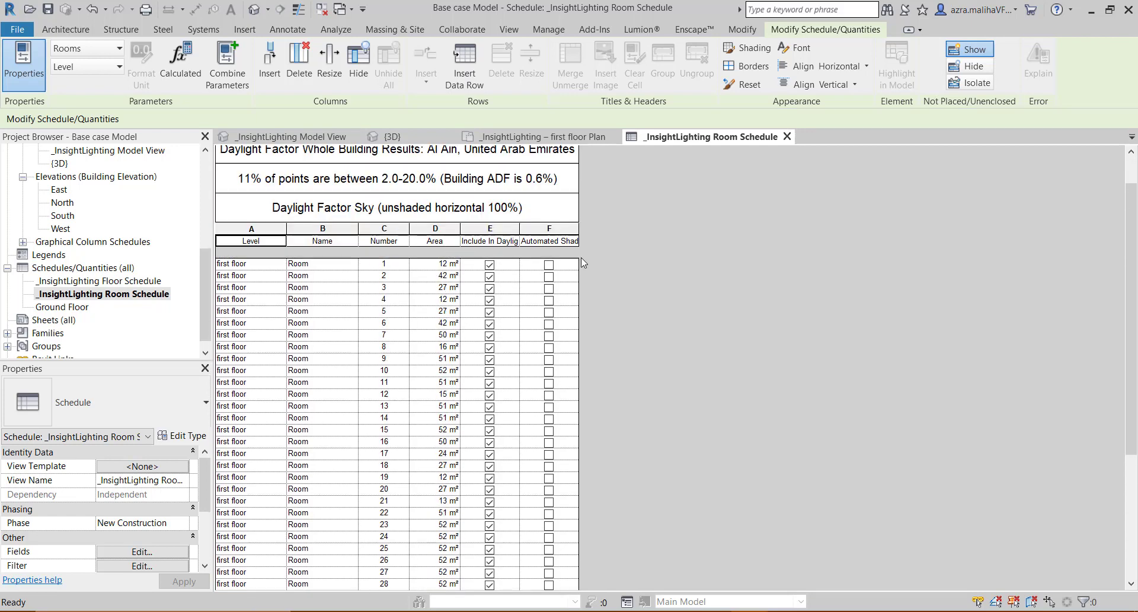
scroll(490, 218, up, 1)
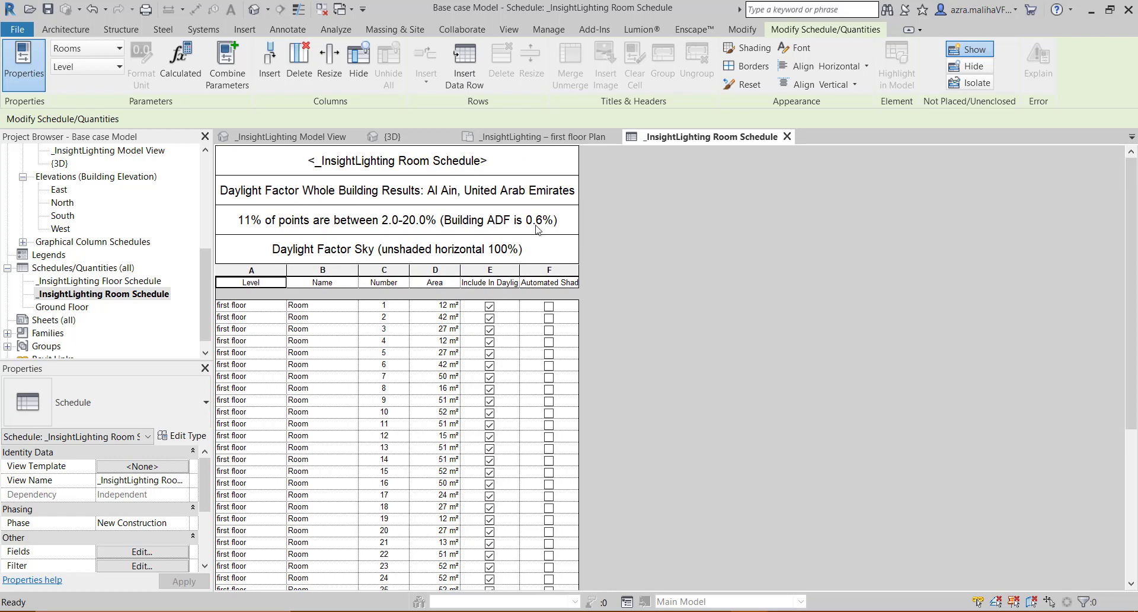
scroll(345, 398, down, 5)
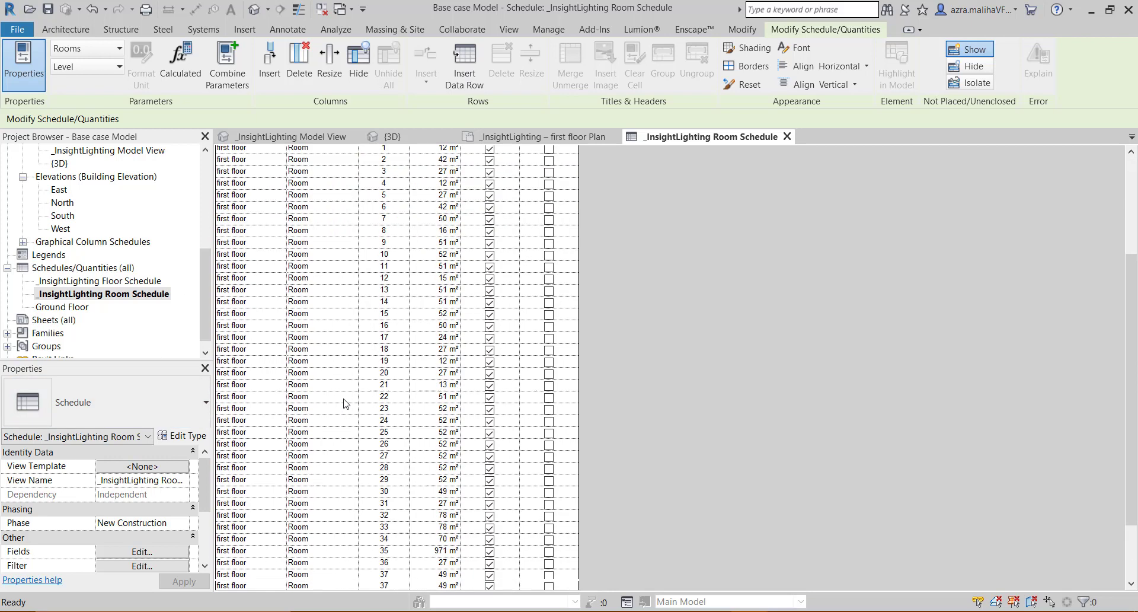
scroll(399, 406, up, 5)
click(511, 196)
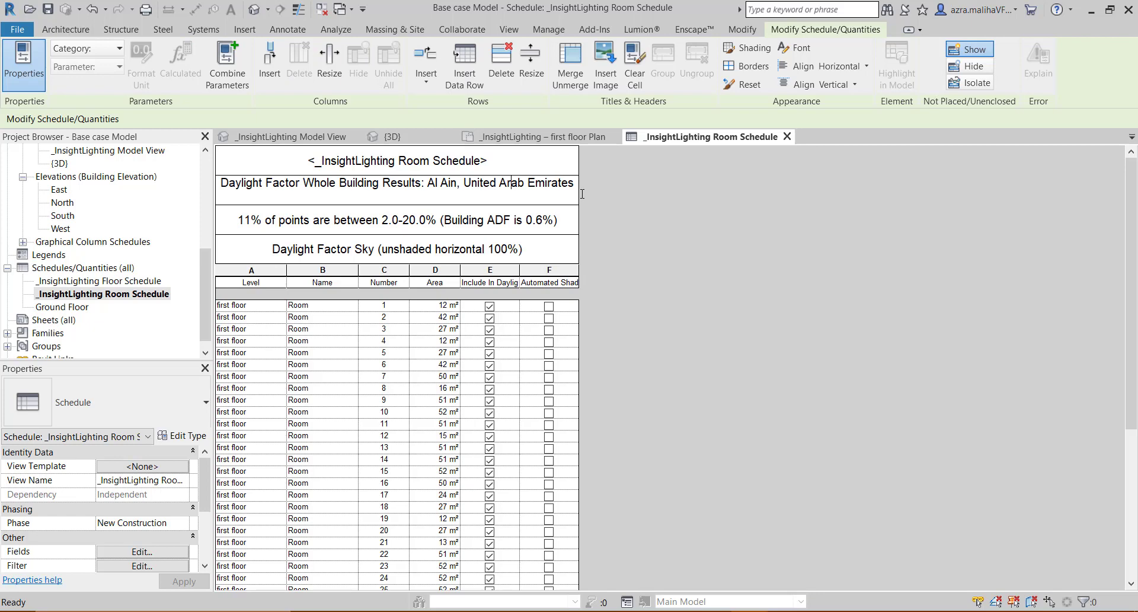
click(596, 389)
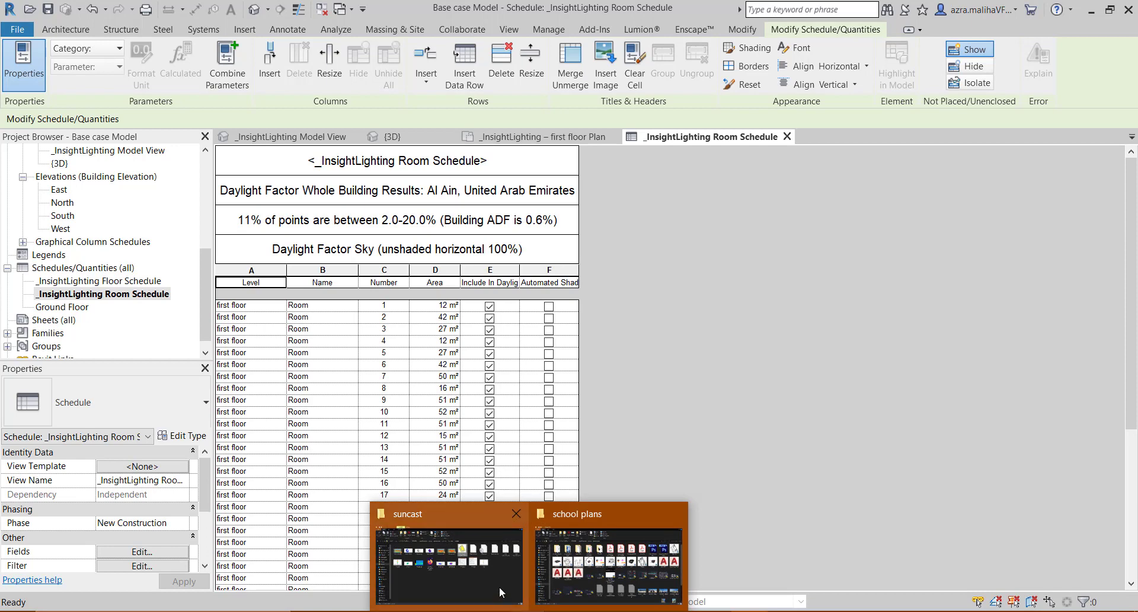
Zoom into the sDA Pass/Fail plan image to level 26, fit it back, and close Photos.
click(500, 585)
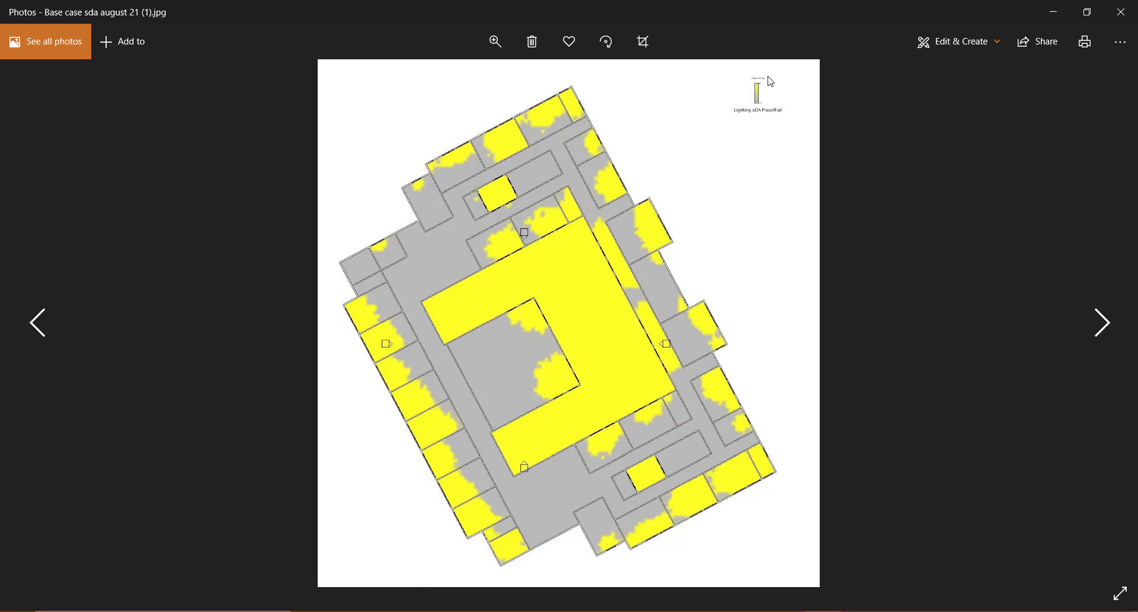
click(495, 41)
drag(424, 80, 471, 102)
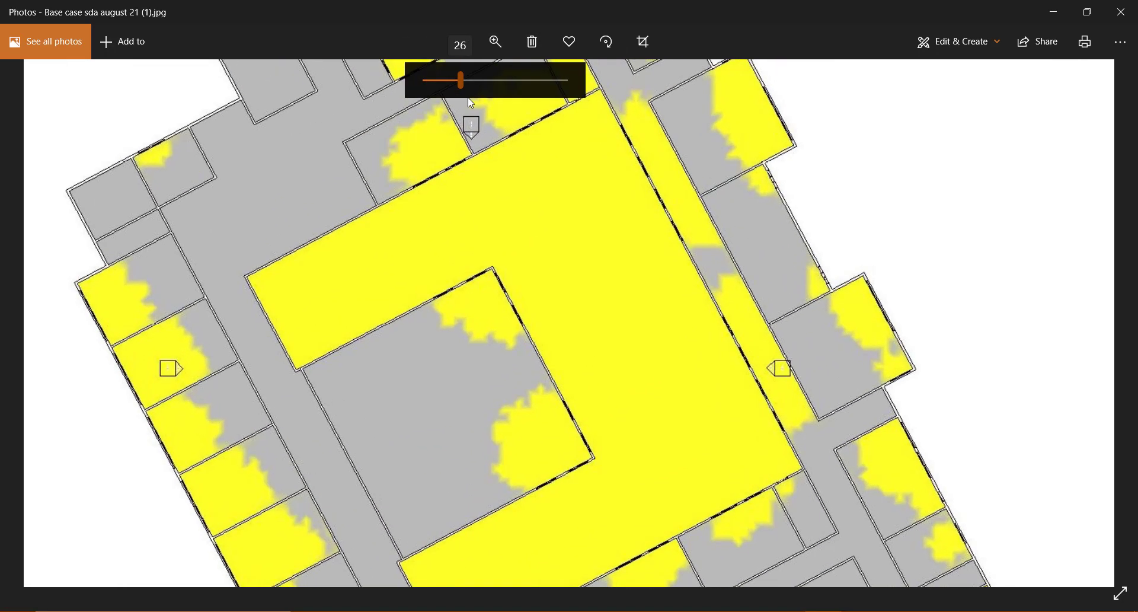
scroll(714, 414, up, 5)
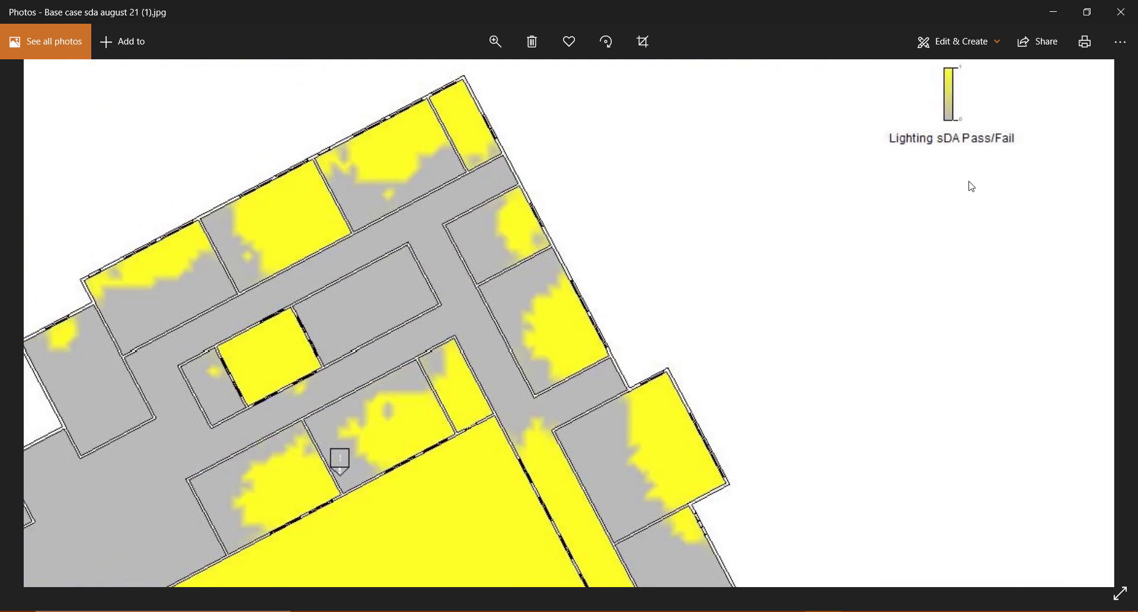
scroll(638, 530, down, 6)
scroll(638, 531, left, 3)
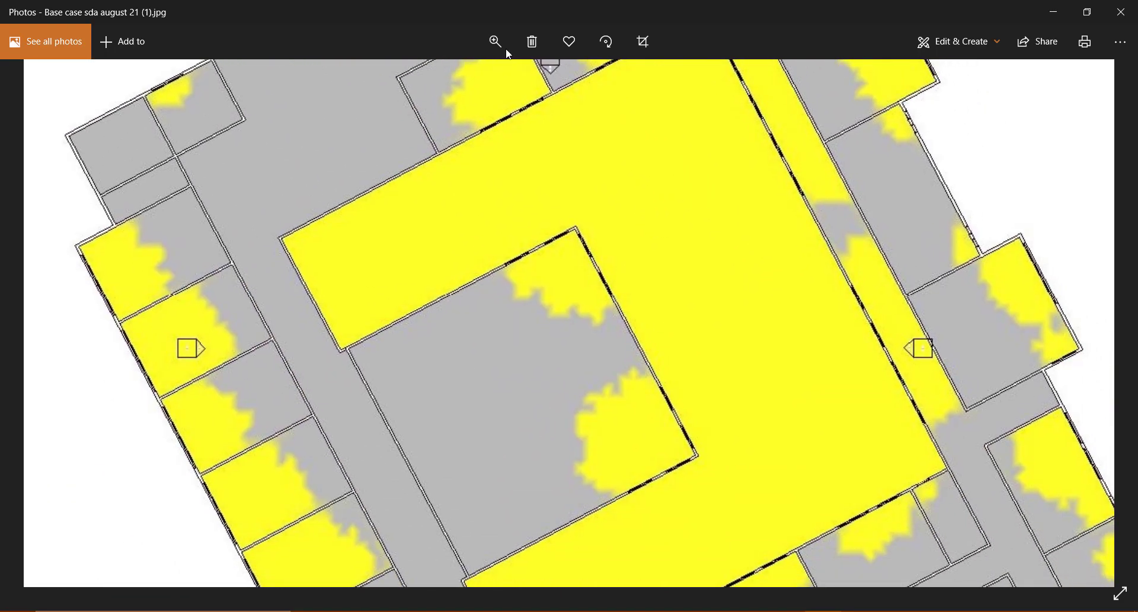
click(507, 54)
drag(434, 80, 426, 80)
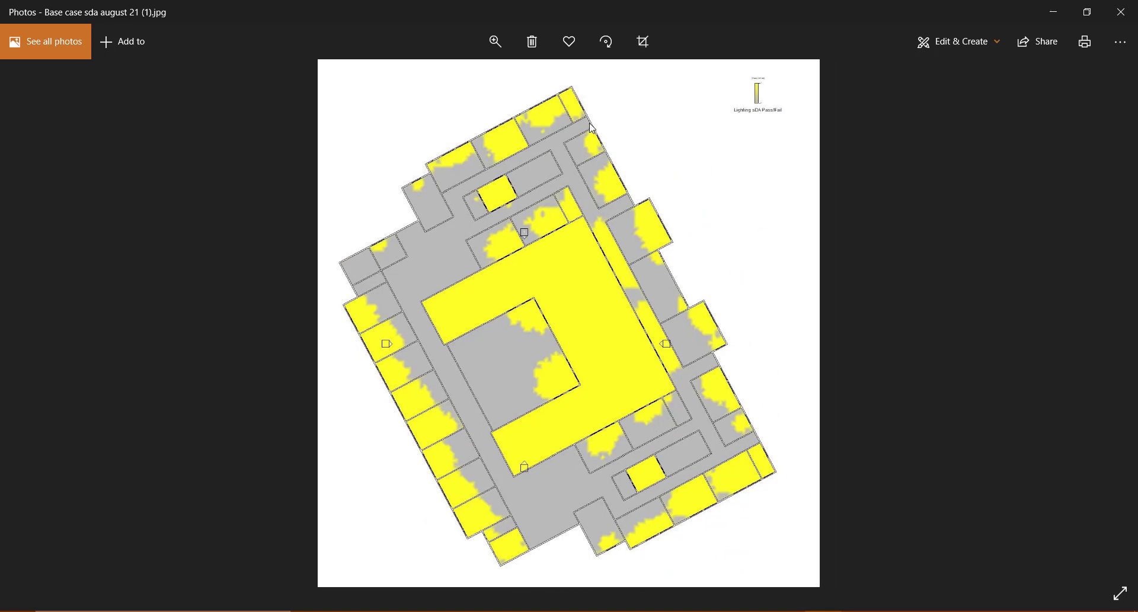
click(1120, 12)
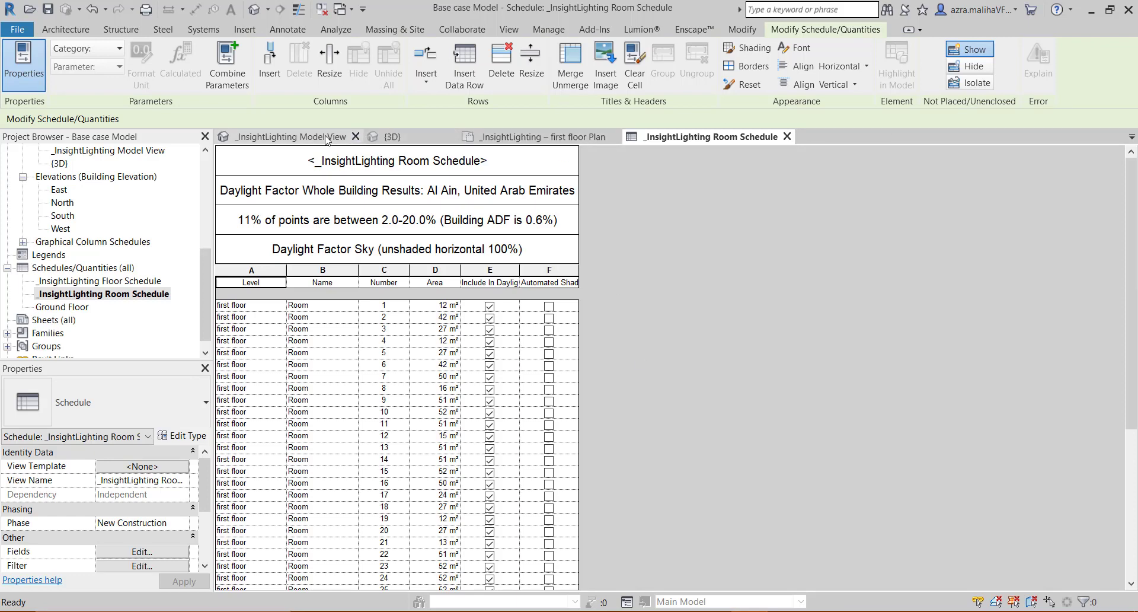
From the _InsightLighting Model View, select the past LEED v4 EQc7 opt 2 (high) analysis.
click(290, 136)
click(1028, 62)
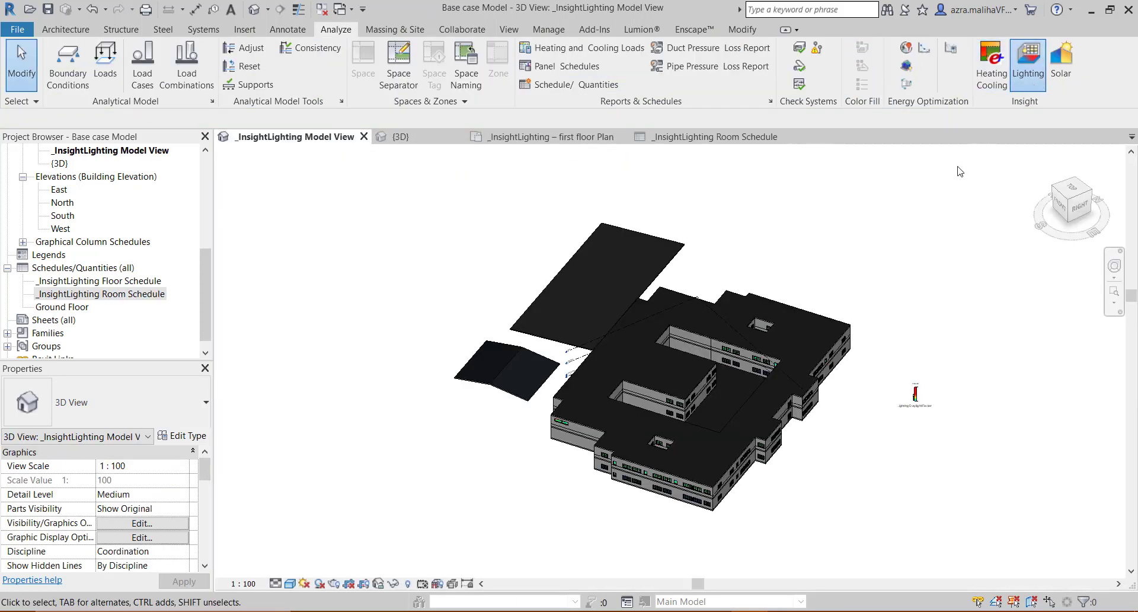
click(515, 244)
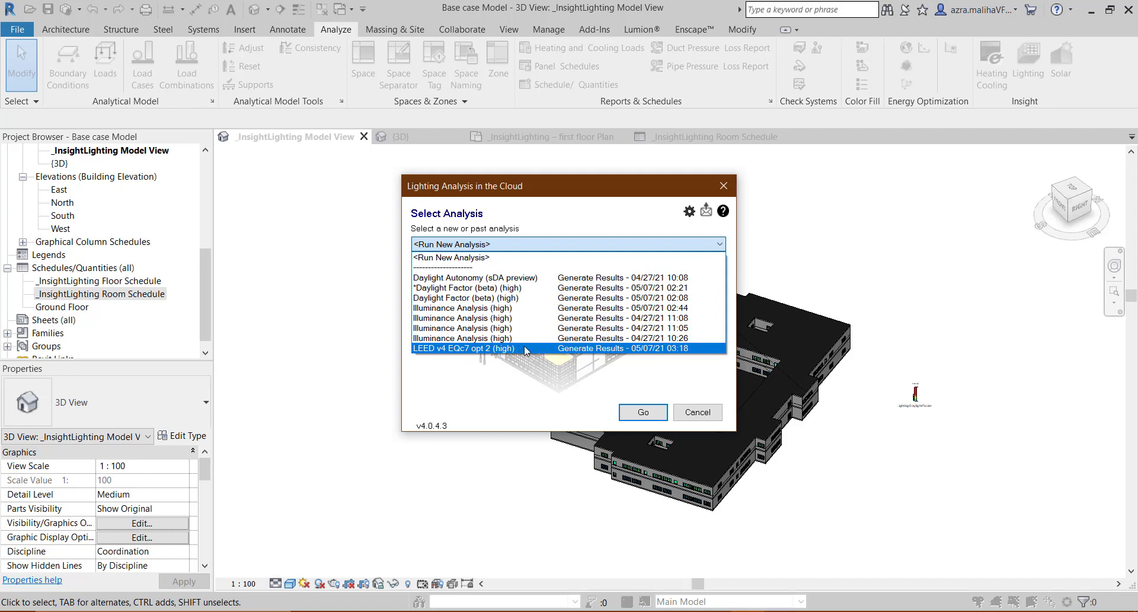
click(449, 349)
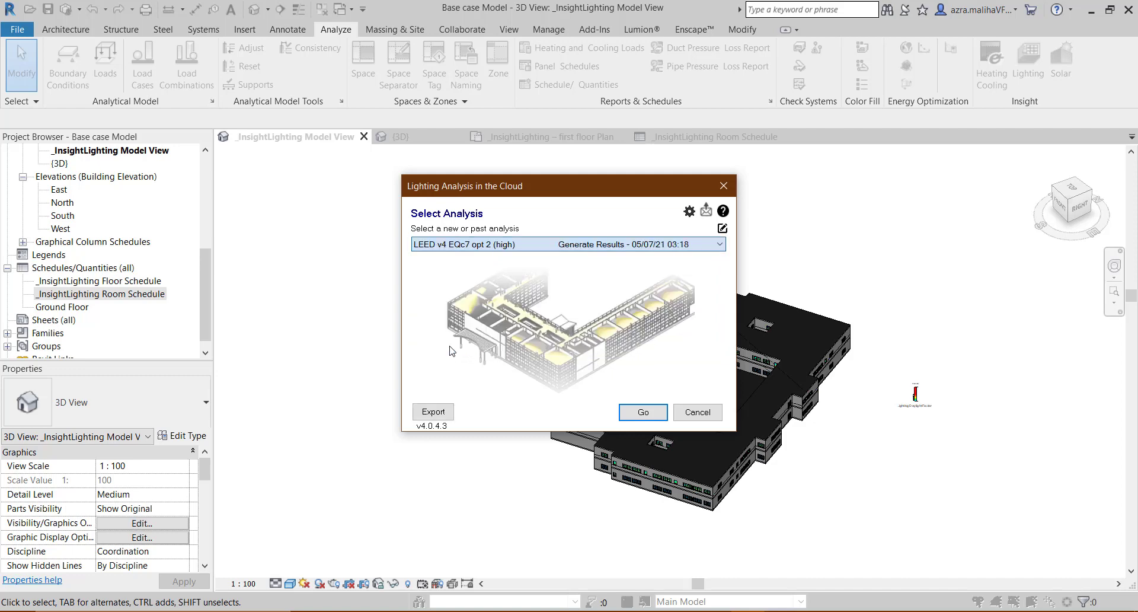
Load the LEED v4 EQc7 opt 2 (high) results and dismiss the results summary.
click(651, 414)
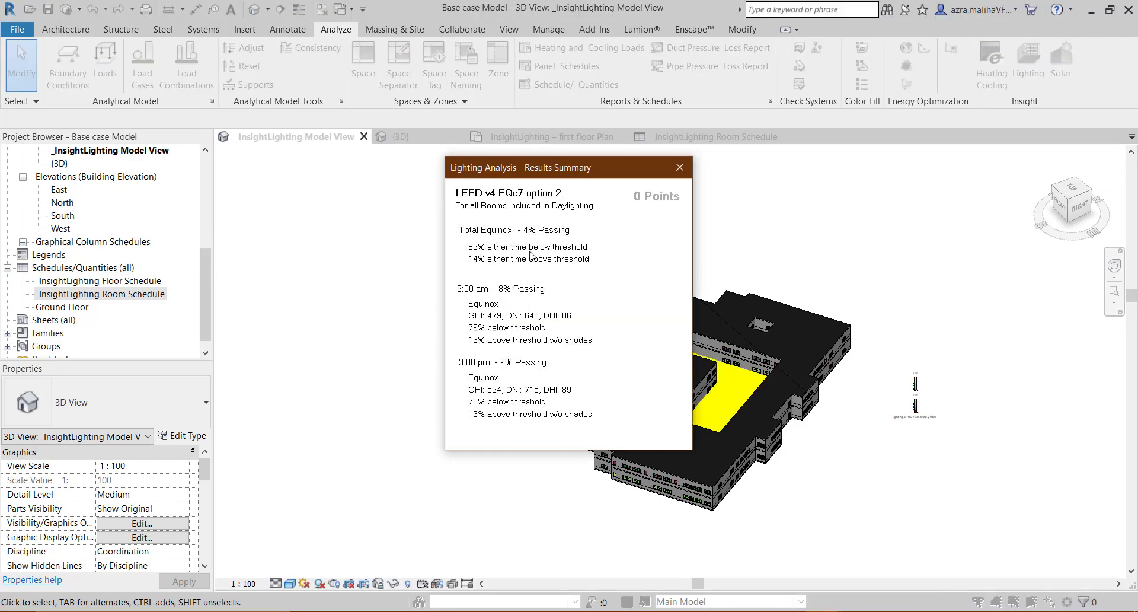
drag(542, 169, 579, 192)
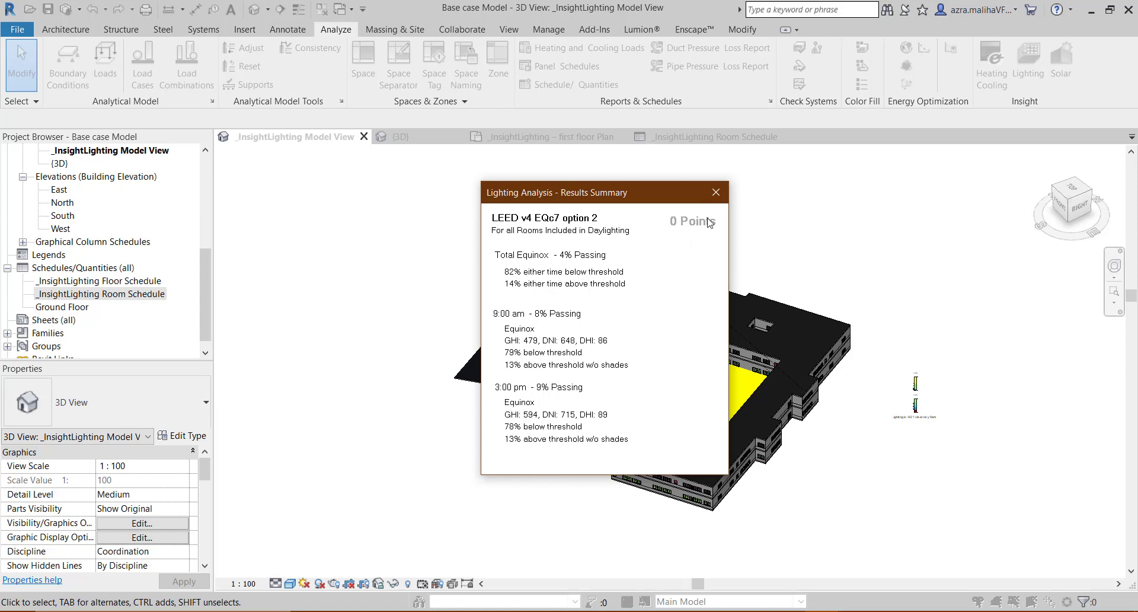
click(716, 192)
Zoom and pan the 3D lighting model to read both lux legends.
scroll(800, 438, up, 2)
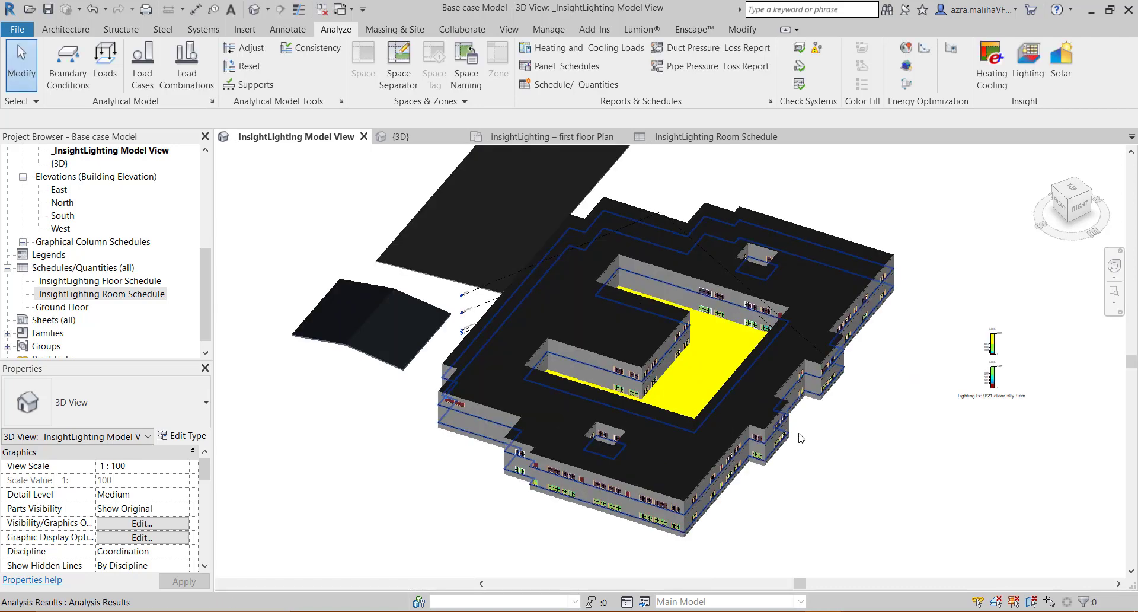
scroll(800, 438, up, 2)
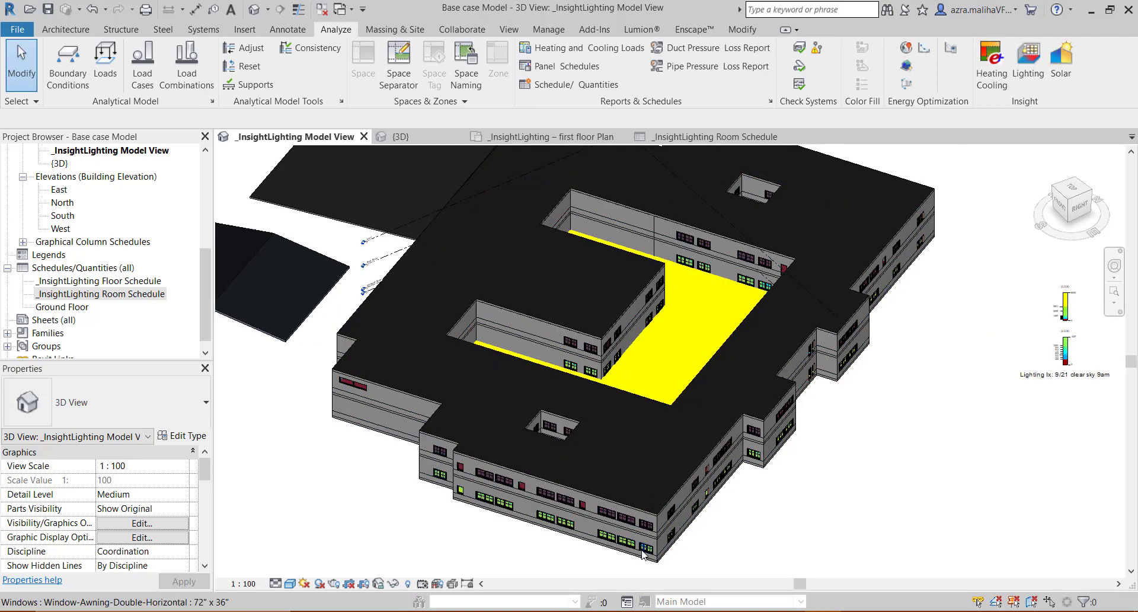
scroll(1061, 377, up, 6)
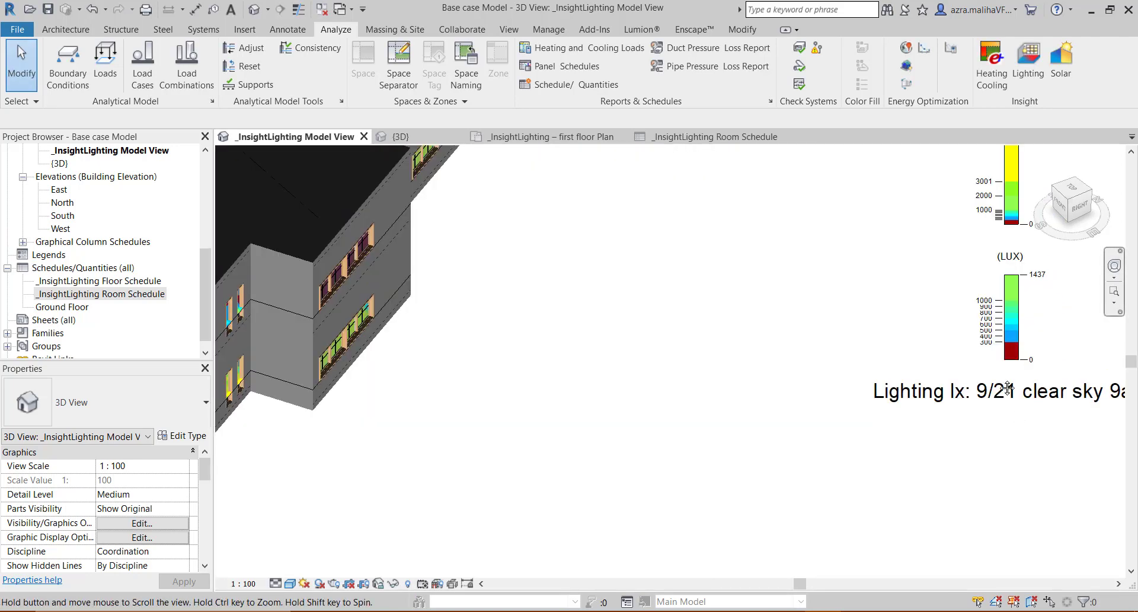
middle_drag(1008, 388, 852, 510)
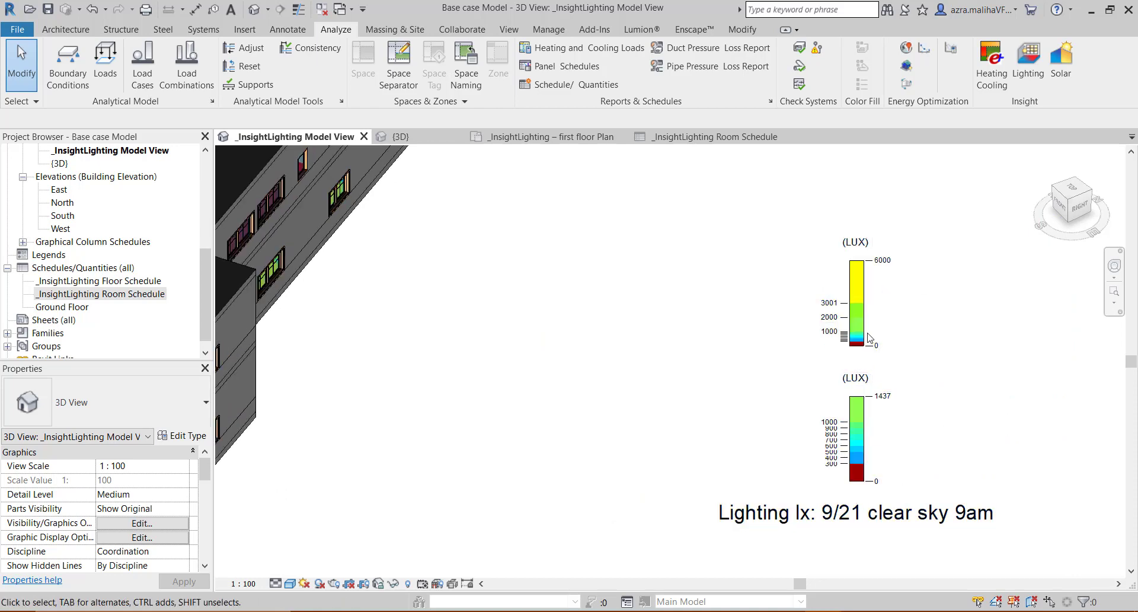
scroll(842, 341, down, 6)
scroll(145, 288, up, 4)
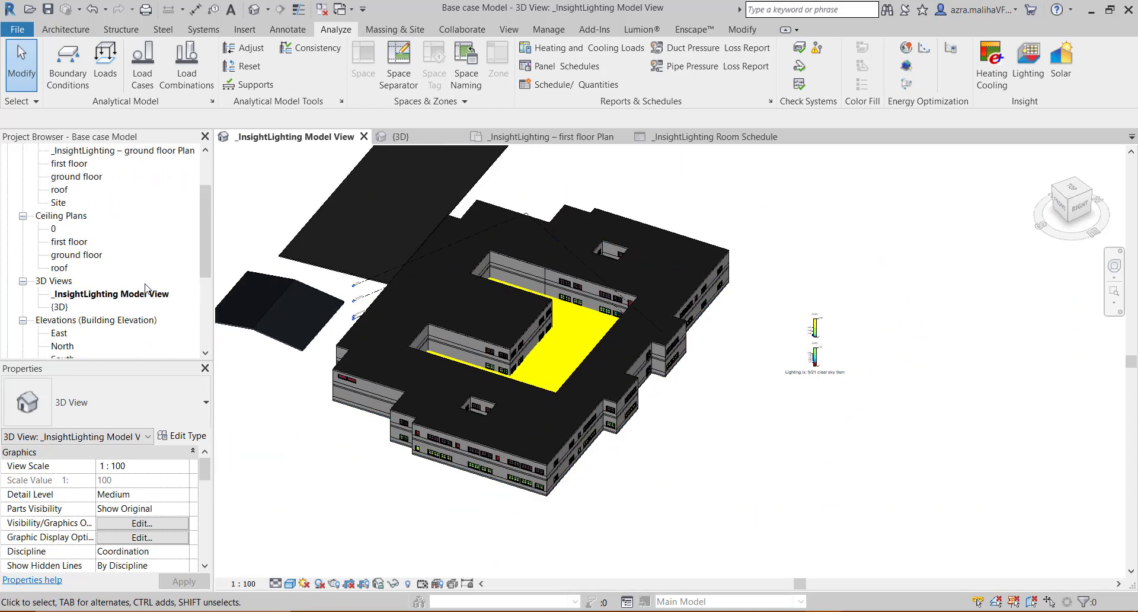
scroll(147, 288, up, 2)
Open the _InsightLighting – ground floor Plan and zoom in on its LUX legend.
click(156, 216)
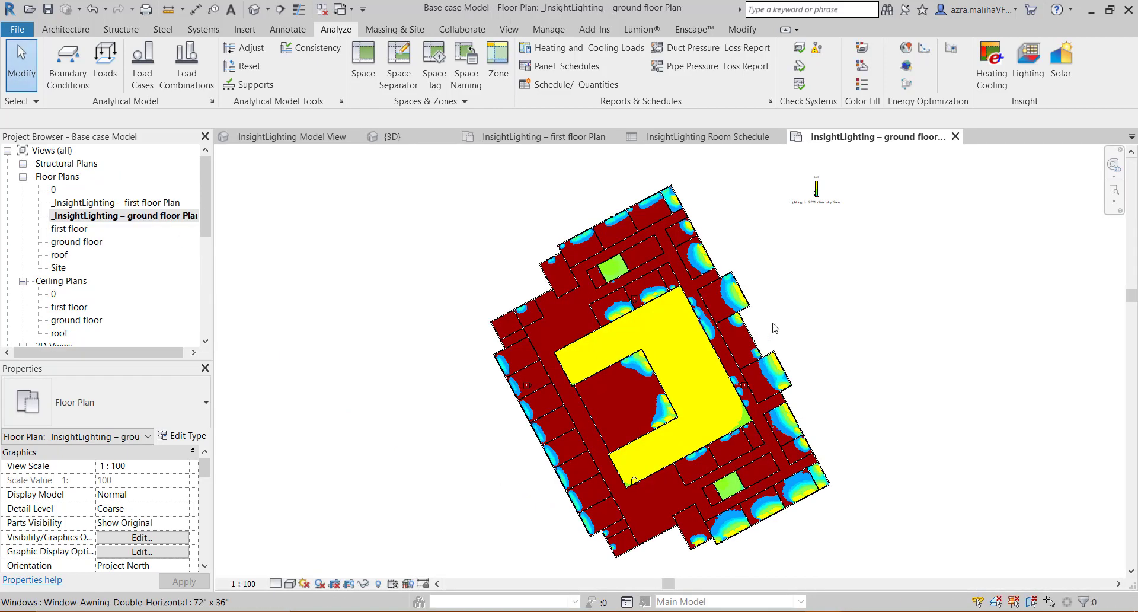
scroll(830, 392, up, 2)
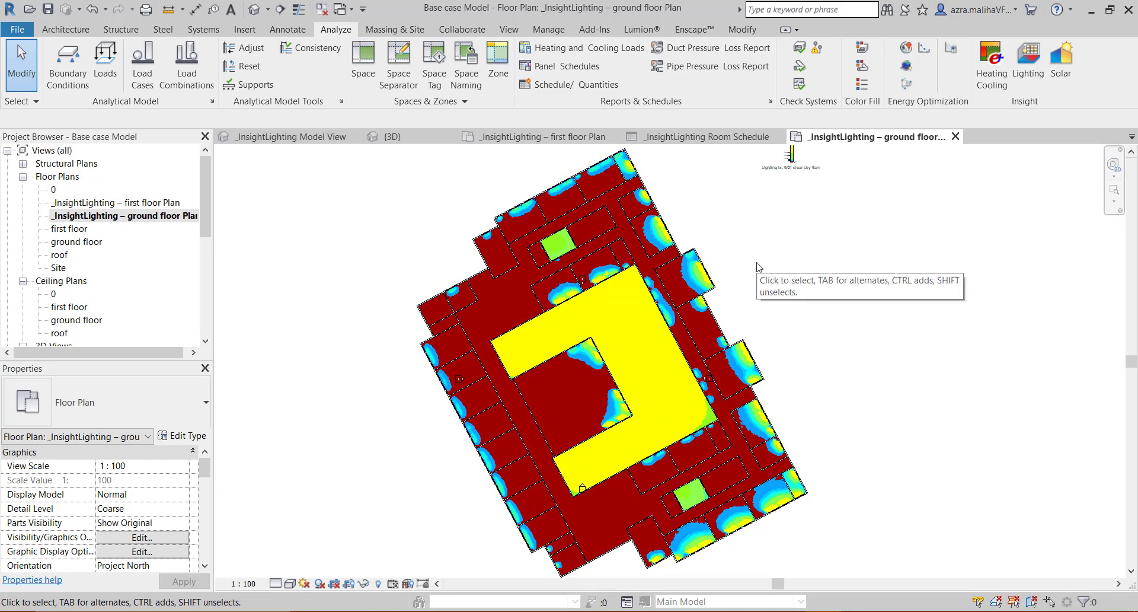
middle_drag(790, 278, 785, 318)
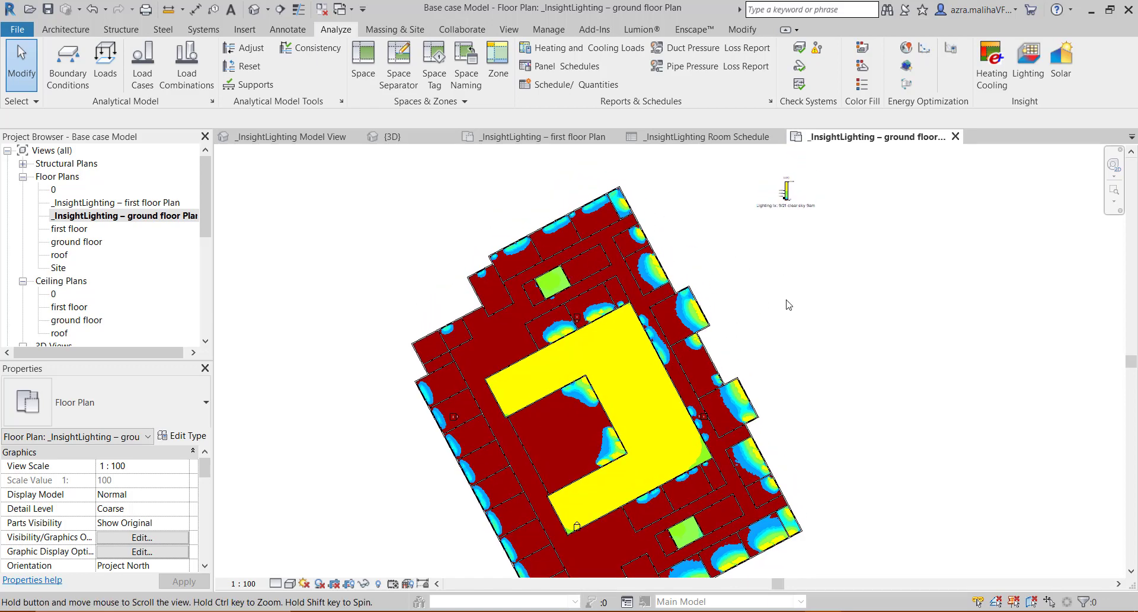
scroll(807, 189, up, 5)
scroll(810, 213, up, 2)
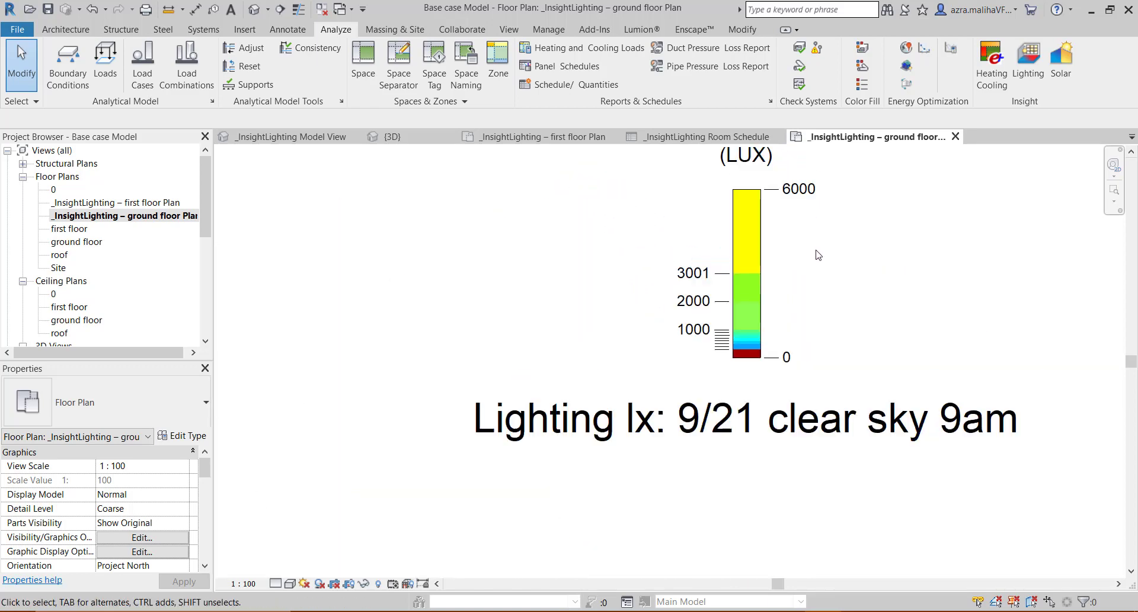
scroll(776, 211, down, 7)
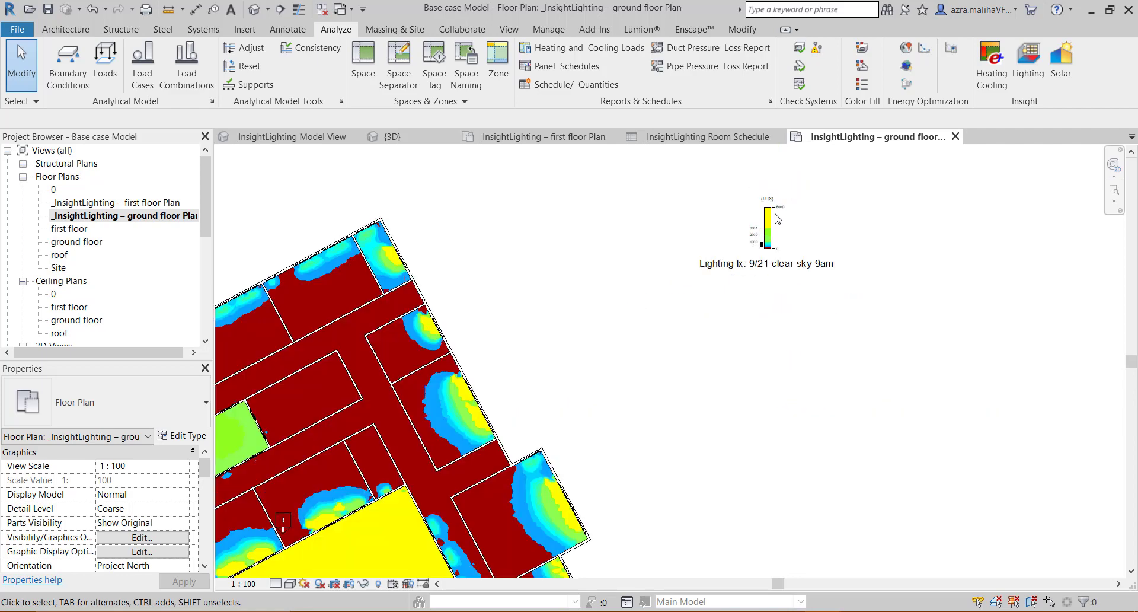
Zoom out and recentre so the whole ground-floor lux map fits the view.
middle_drag(673, 360, 671, 272)
scroll(671, 272, down, 3)
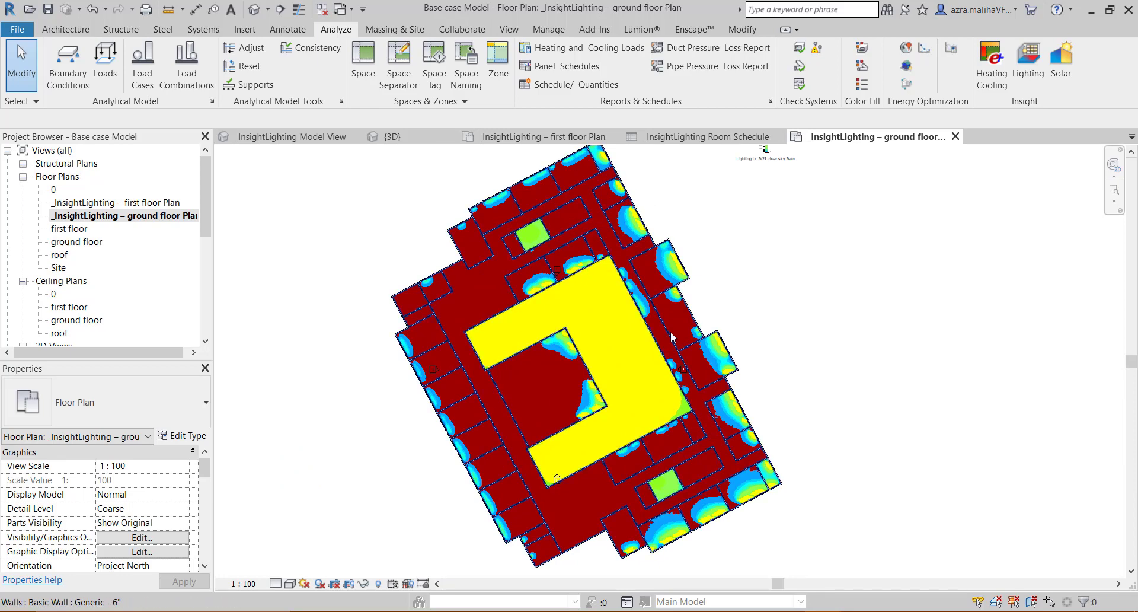
scroll(737, 318, down, 1)
scroll(724, 315, up, 2)
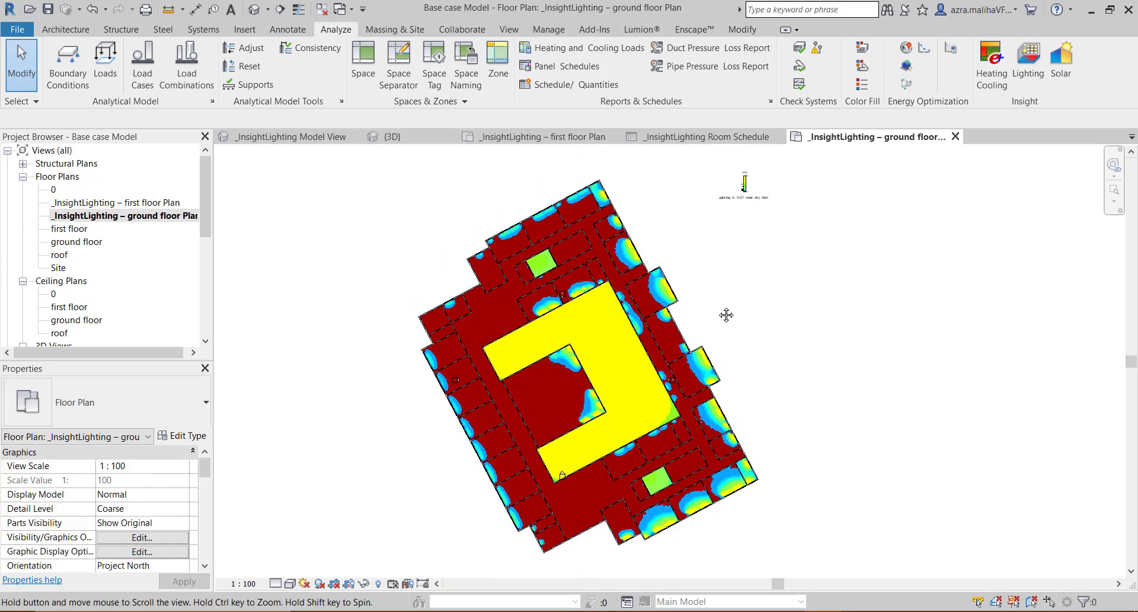
middle_drag(662, 319, 687, 326)
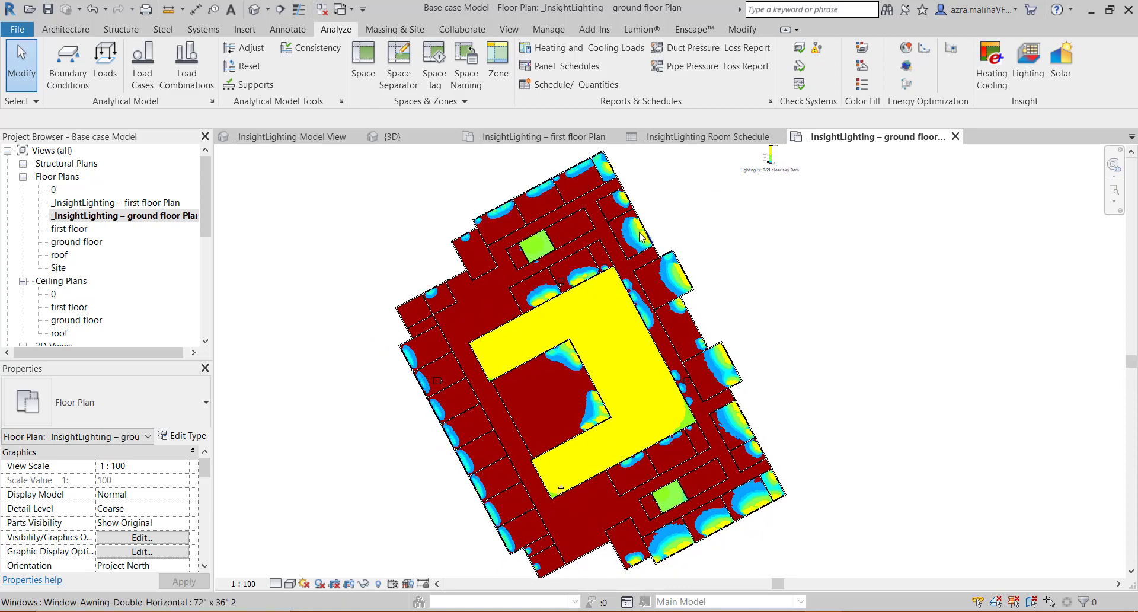
scroll(729, 248, down, 1)
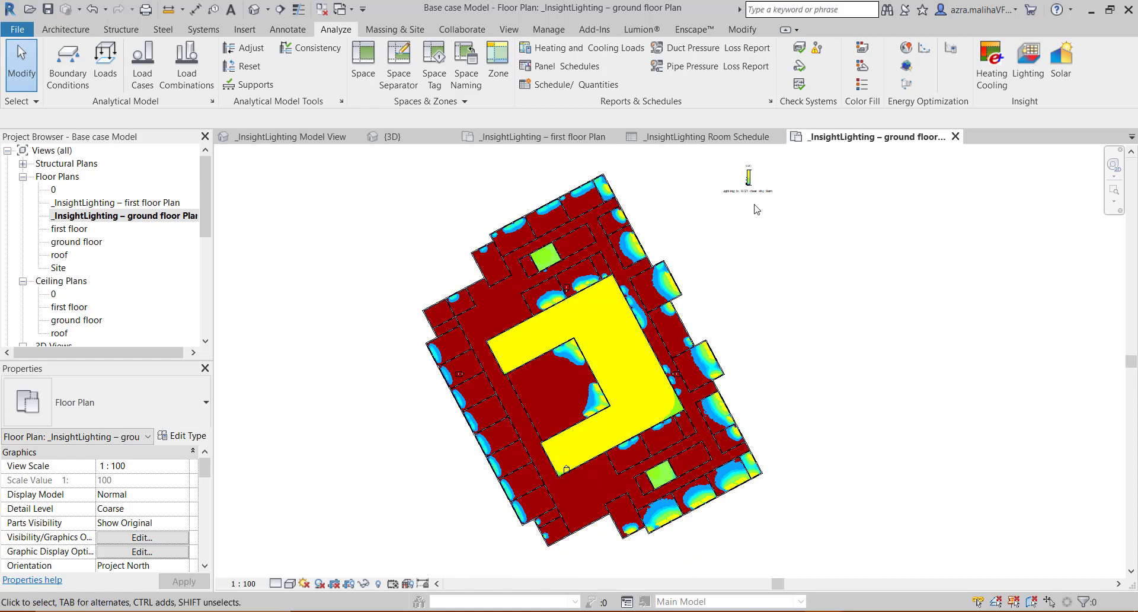
middle_drag(720, 256, 716, 253)
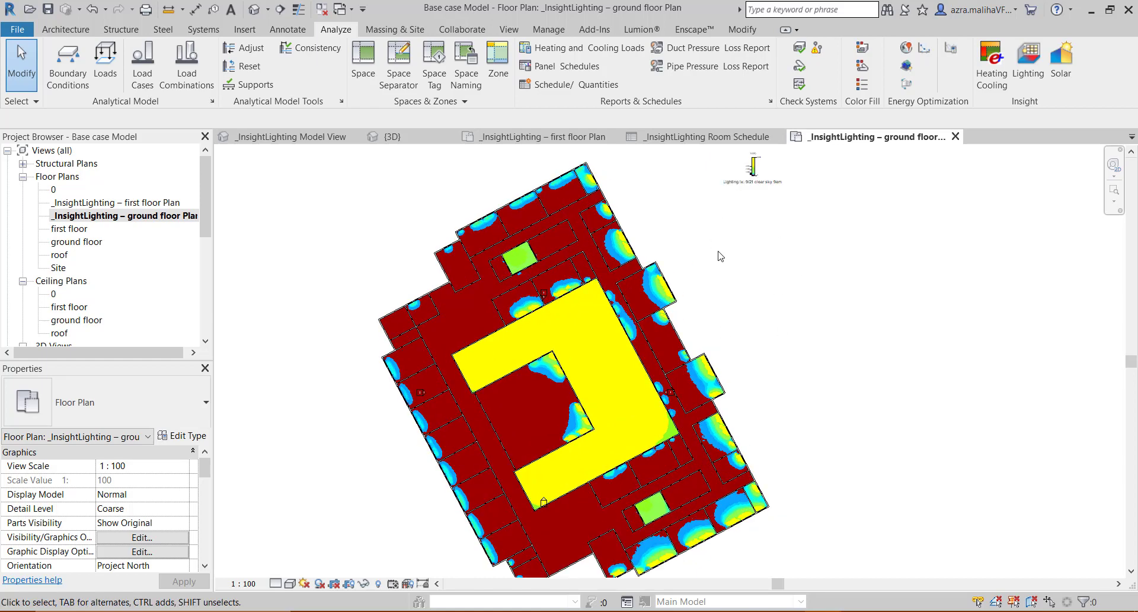
Export the visible portion of the ground-floor lux plan as a 3000-pixel JPEG named 'Base case Model' on the Desktop.
click(17, 29)
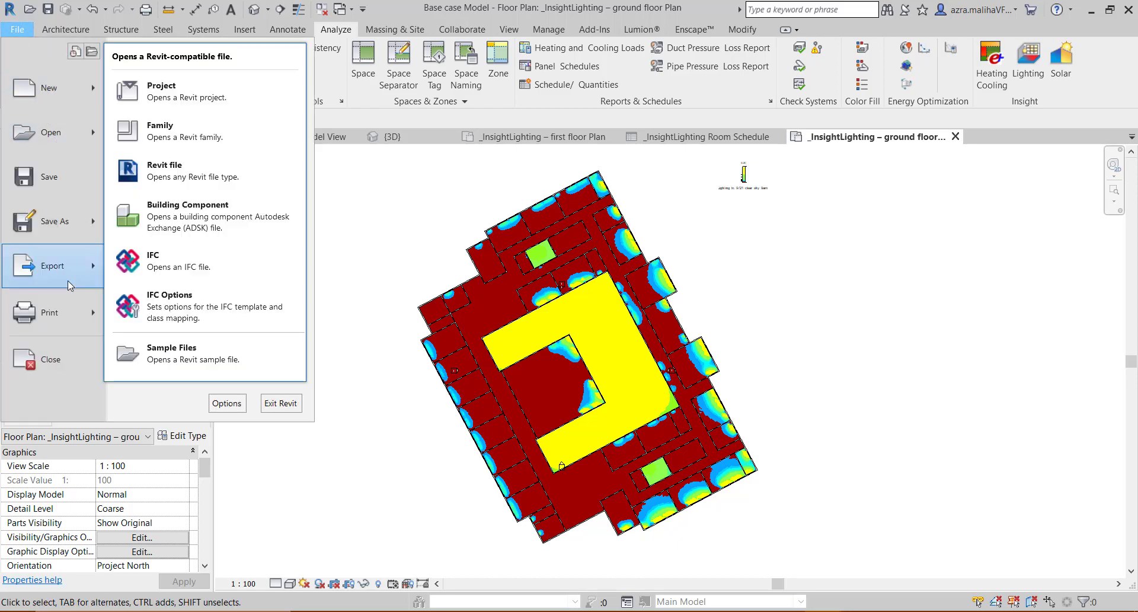
mouse_move(70, 281)
scroll(214, 371, down, 3)
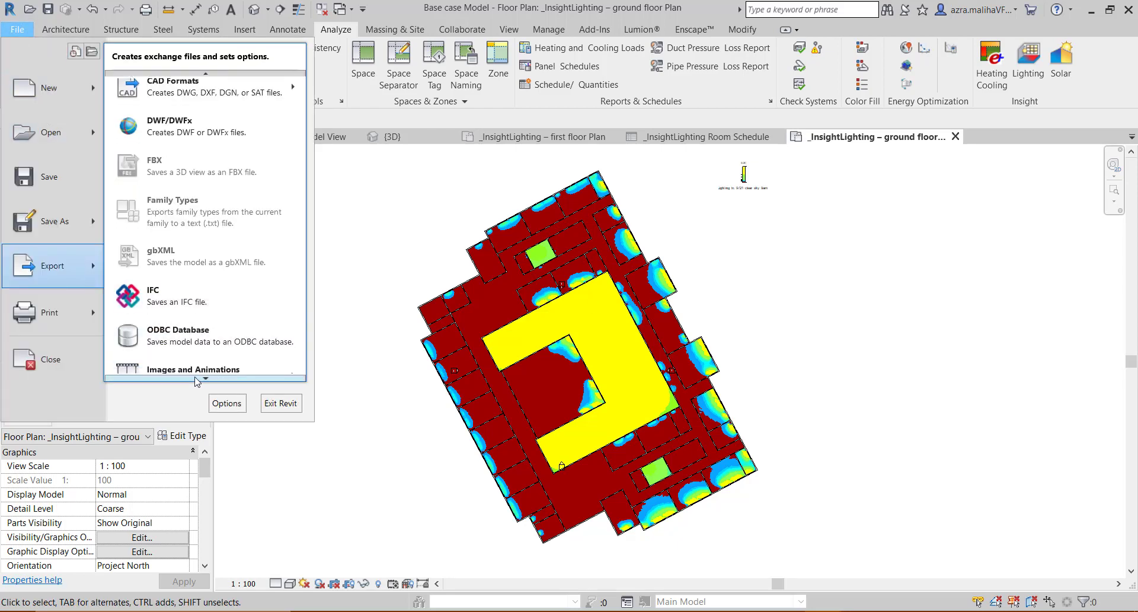
mouse_move(212, 293)
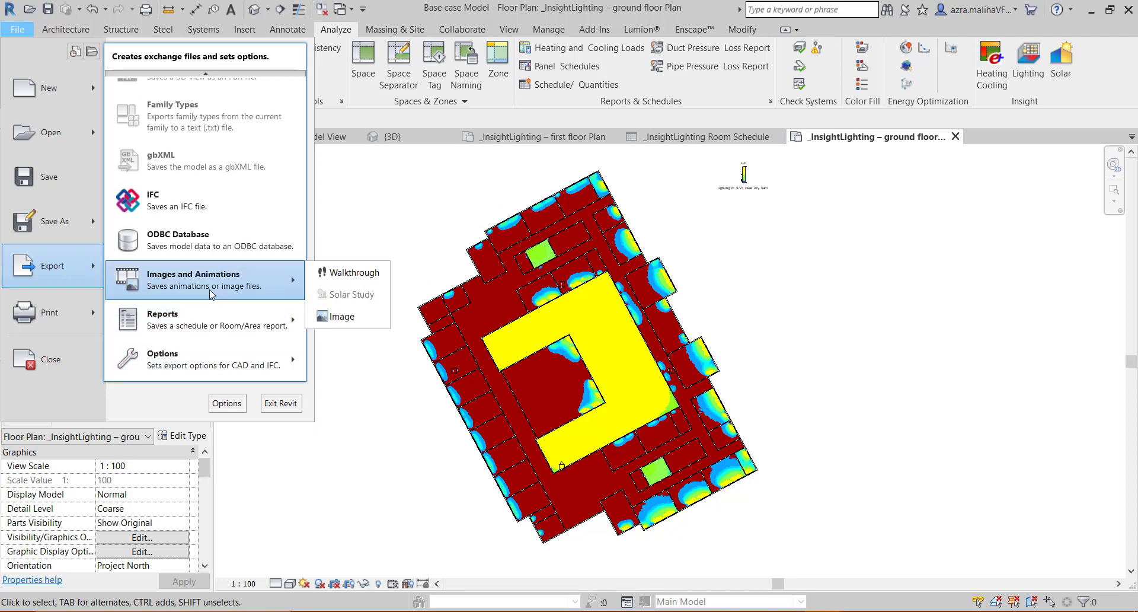
click(330, 317)
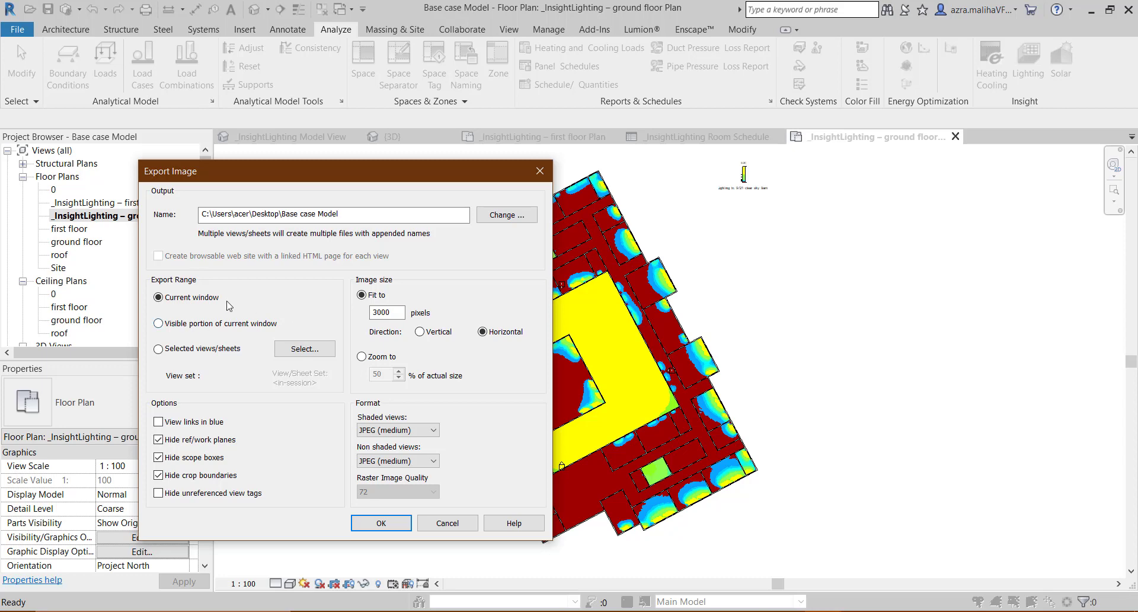
click(159, 324)
drag(415, 172, 494, 146)
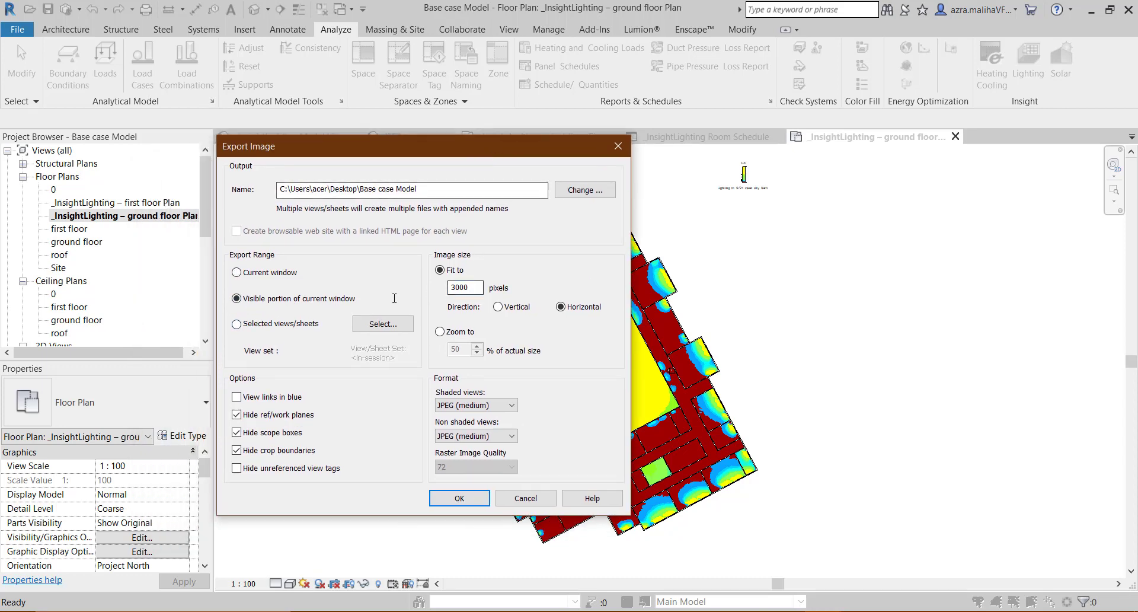
click(466, 287)
double_click(479, 291)
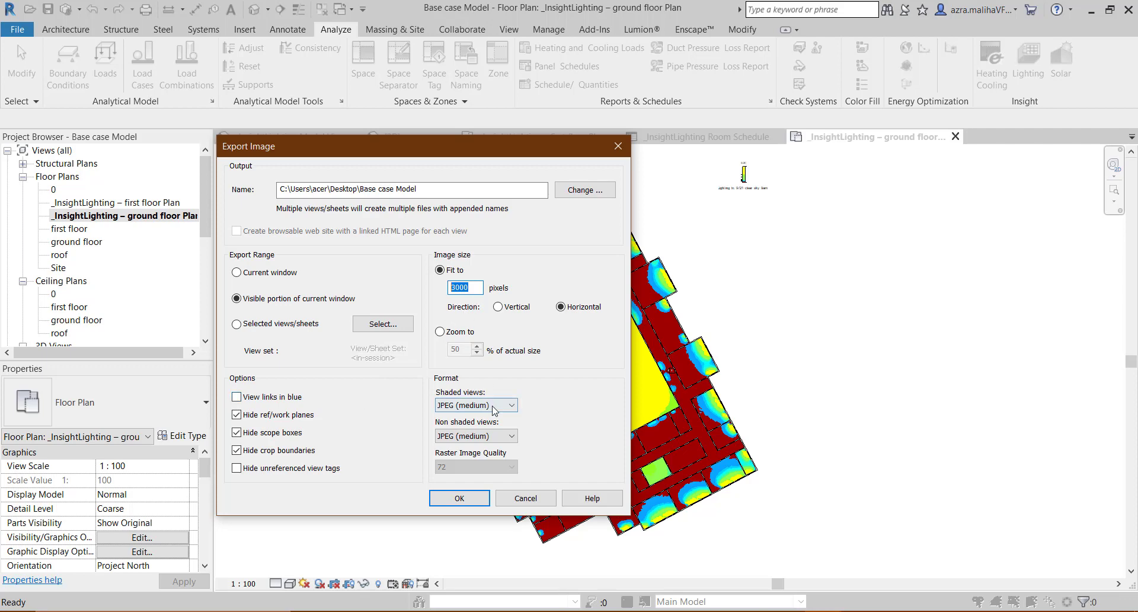
click(435, 185)
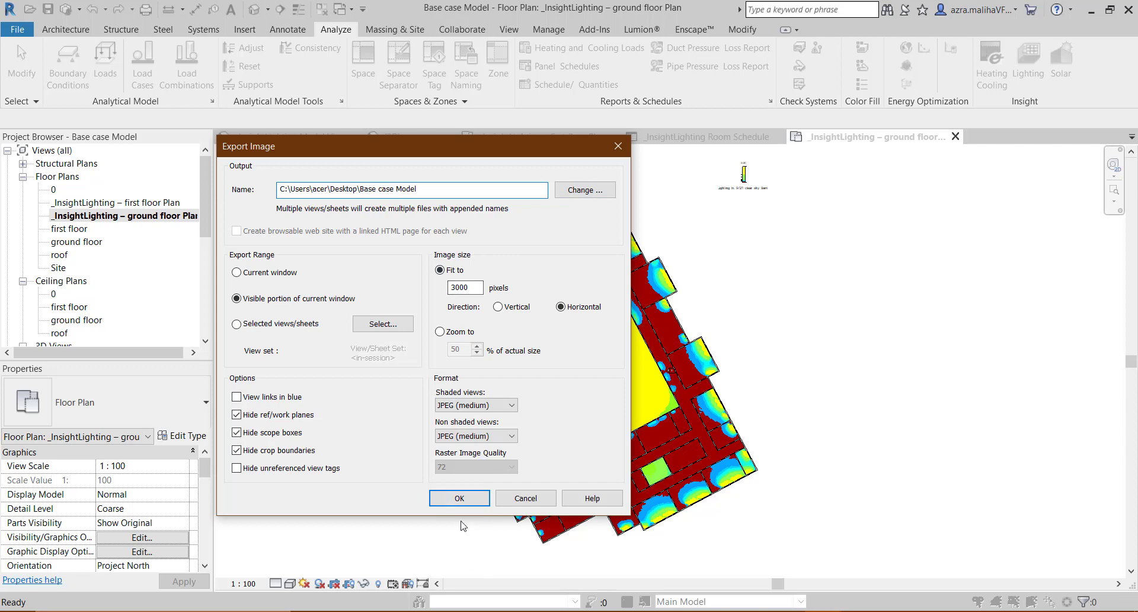
key(Return)
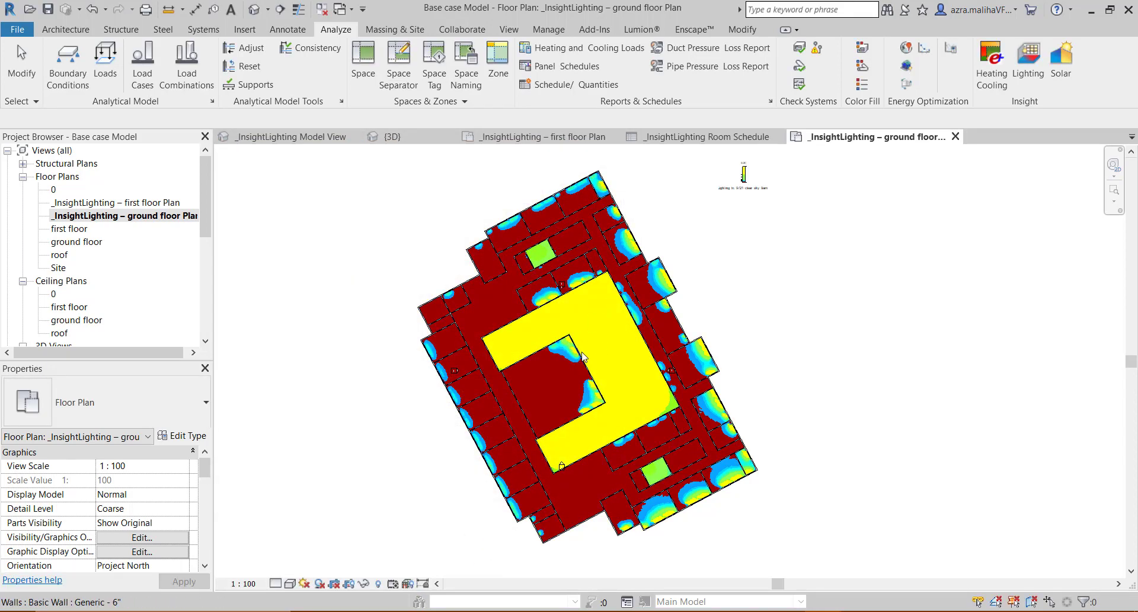
scroll(569, 339, up, 8)
scroll(583, 355, up, 1)
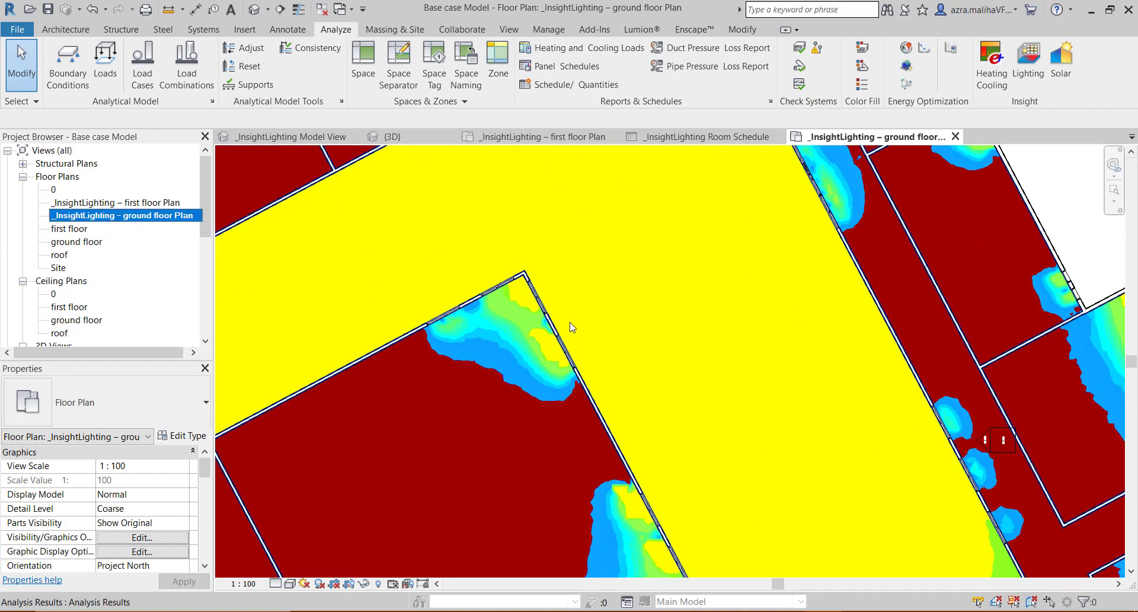
scroll(572, 332, down, 6)
scroll(573, 332, down, 1)
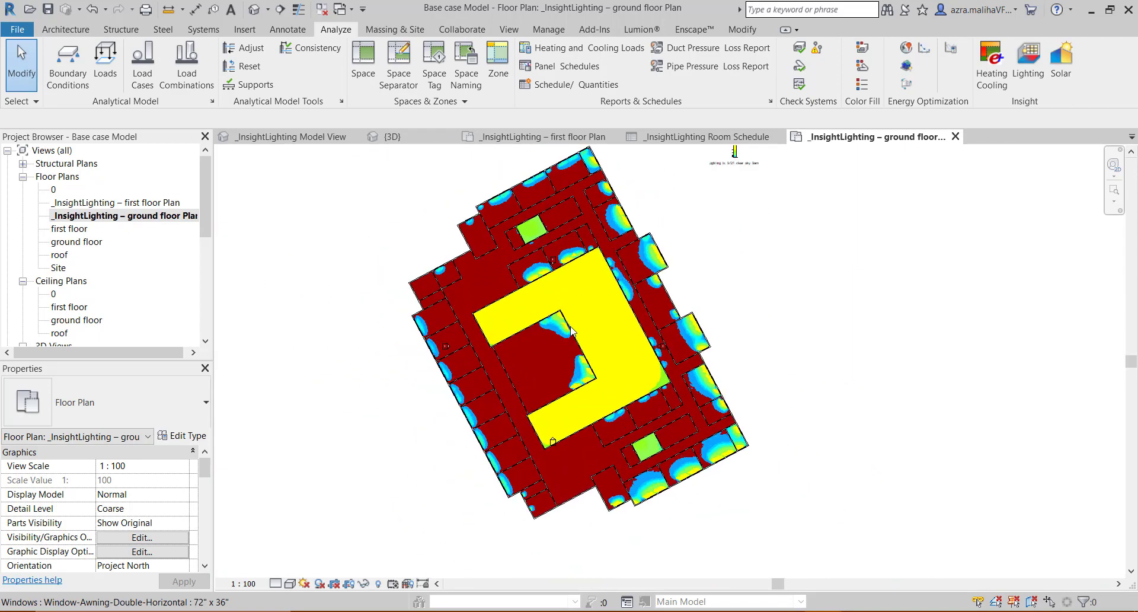
middle_drag(668, 179, 678, 213)
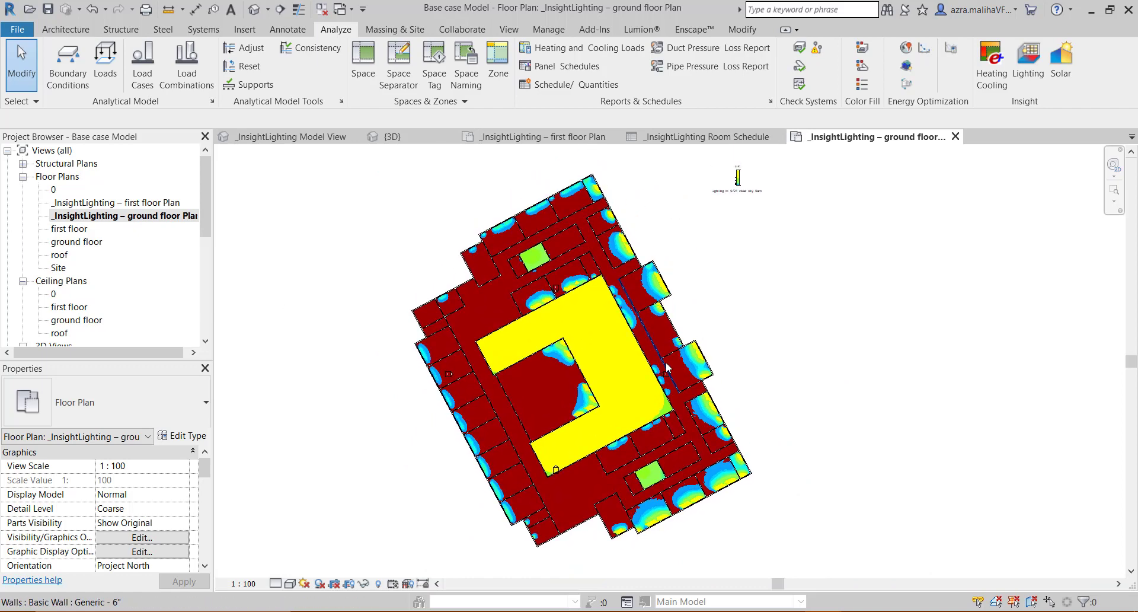
scroll(663, 362, up, 2)
scroll(596, 364, up, 2)
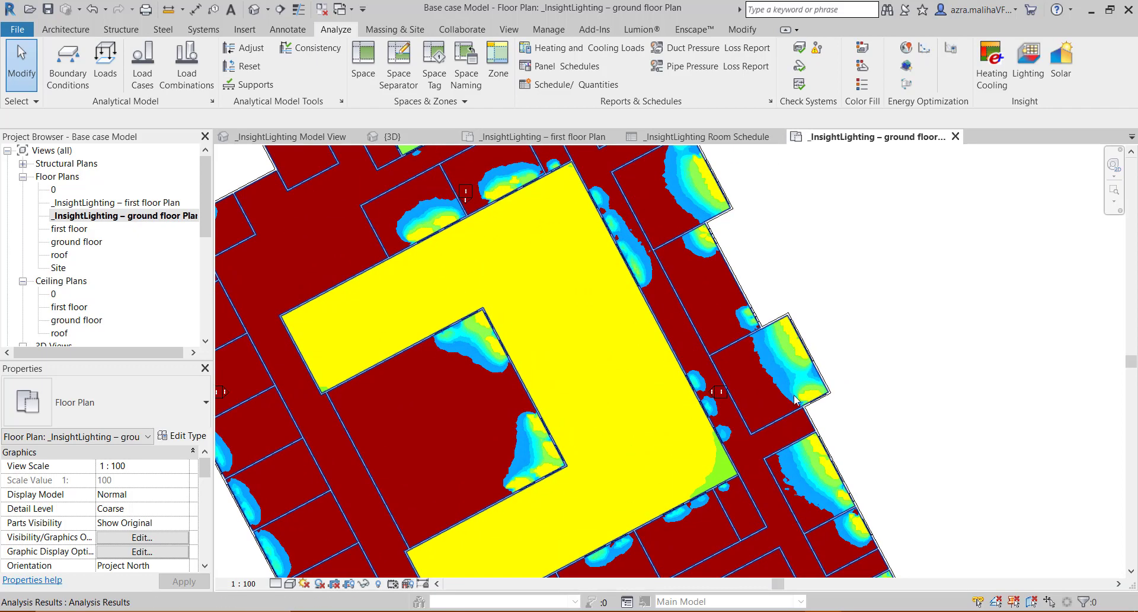
scroll(671, 399, up, 2)
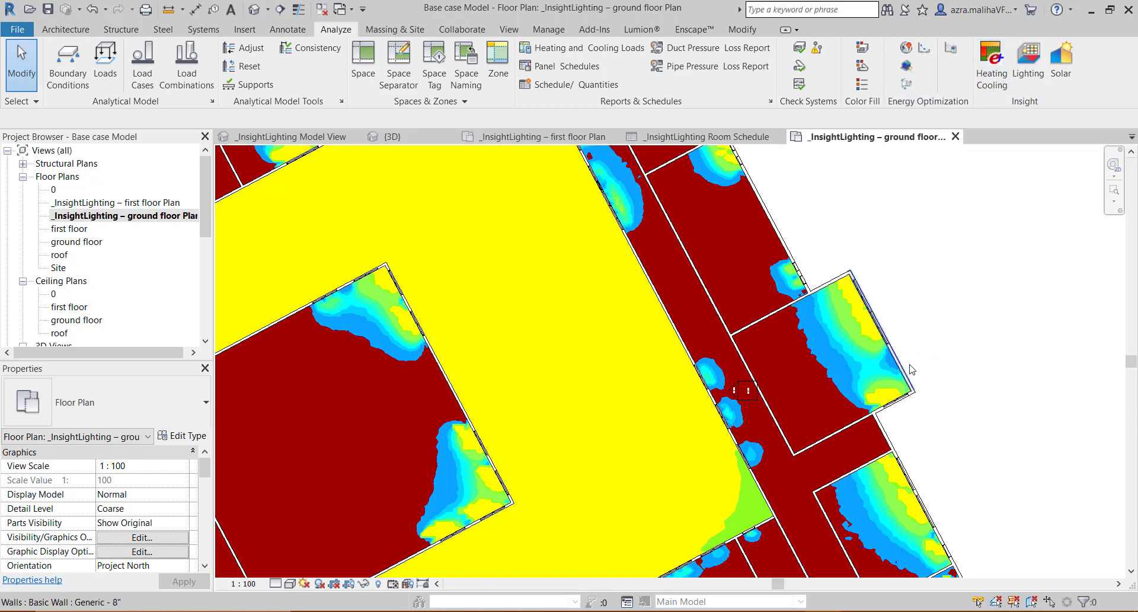
scroll(720, 300, down, 5)
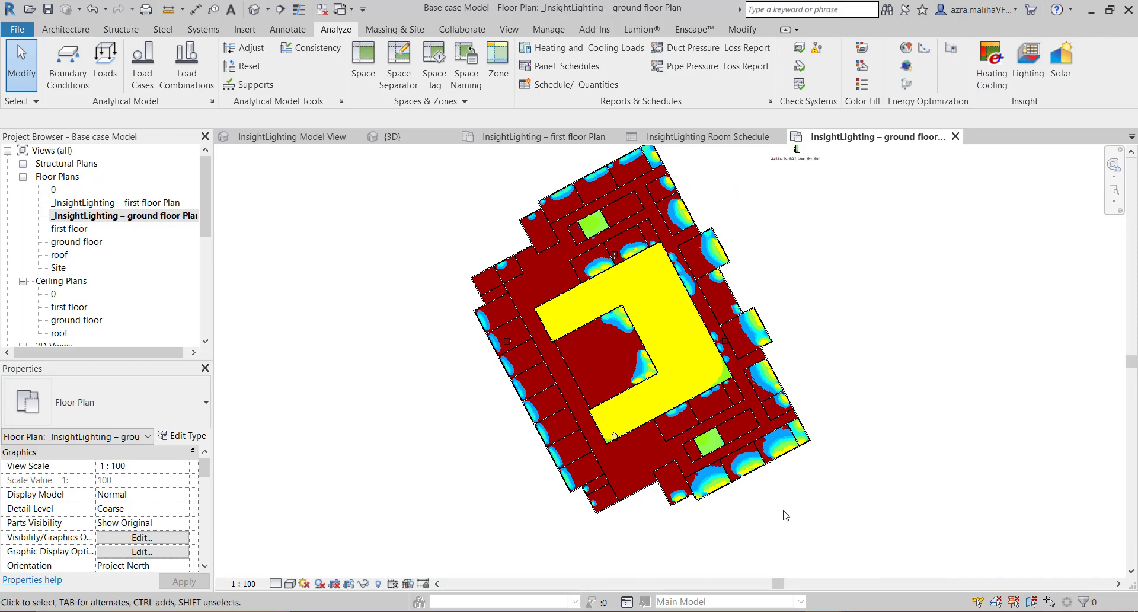